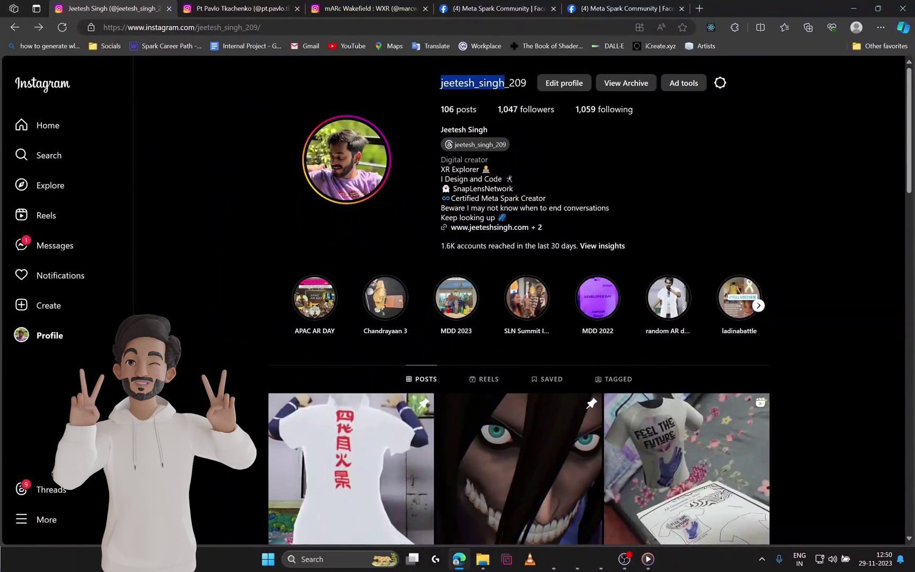
- Browse the AR creators' Instagram profiles and view their wall-shattering effect posts, including the wrecking ball preview
{"action": "left_click", "coordinate": [637, 190]}
{"action": "scroll", "coordinate": [609, 219], "scroll_direction": "down", "scroll_amount": 3}
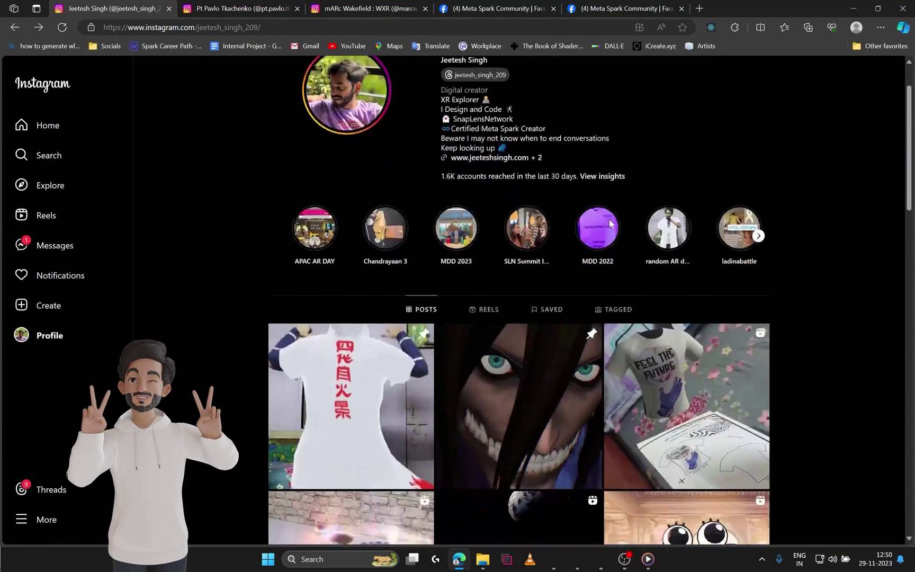
{"action": "left_click", "coordinate": [687, 349]}
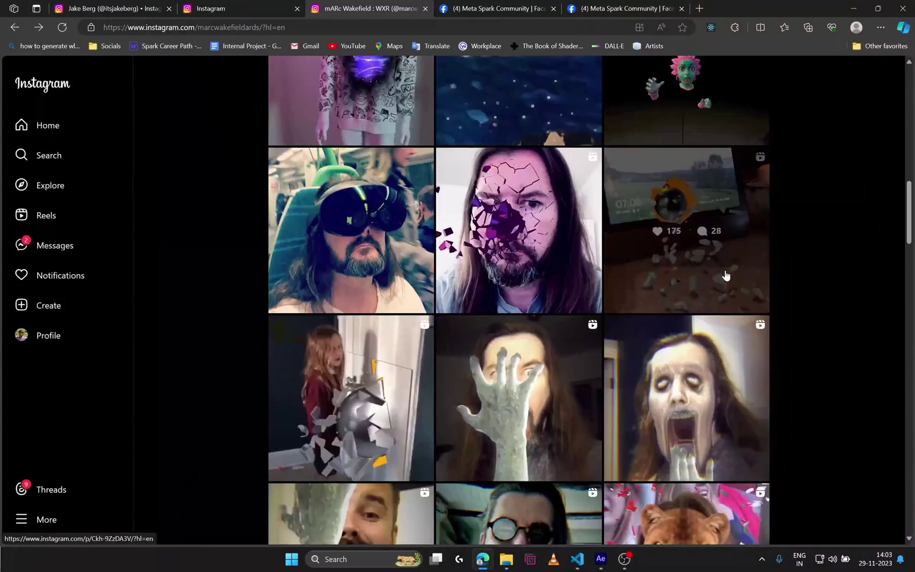
{"action": "left_click", "coordinate": [727, 270]}
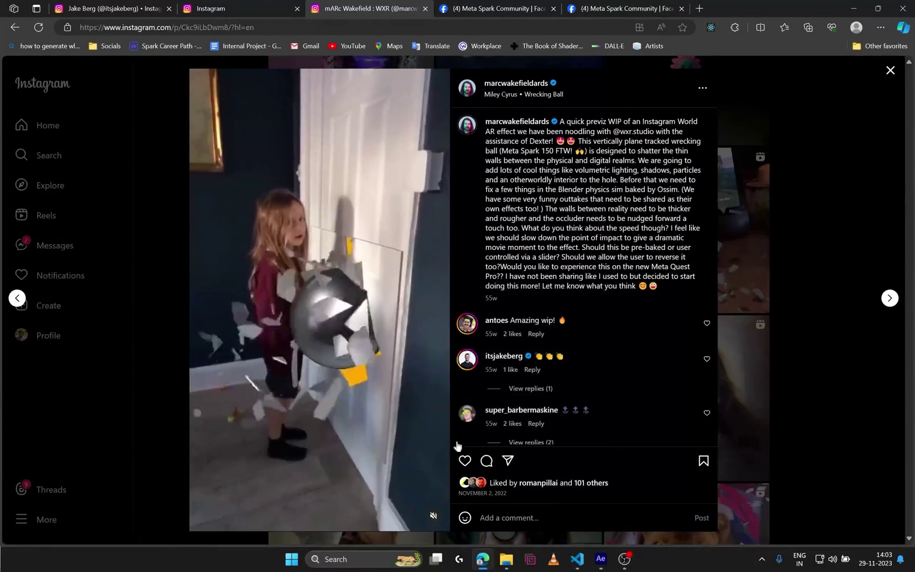
{"action": "key", "text": "Left"}
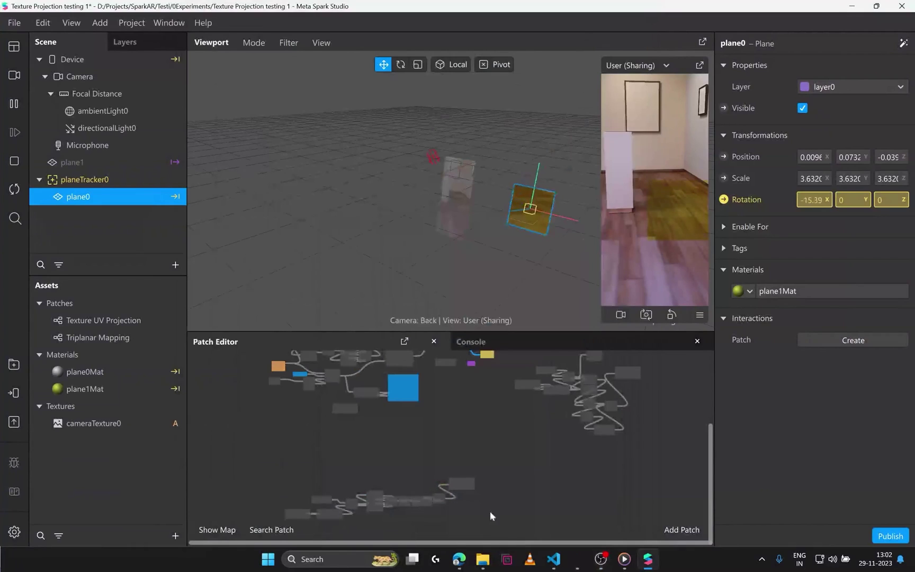
- Switch to Meta Spark Studio and examine the patch graph of the Texture Projection testing 1 project
{"action": "scroll", "coordinate": [490, 511], "scroll_direction": "up", "scroll_amount": 5}
{"action": "scroll", "coordinate": [573, 463], "scroll_direction": "up", "scroll_amount": 3}
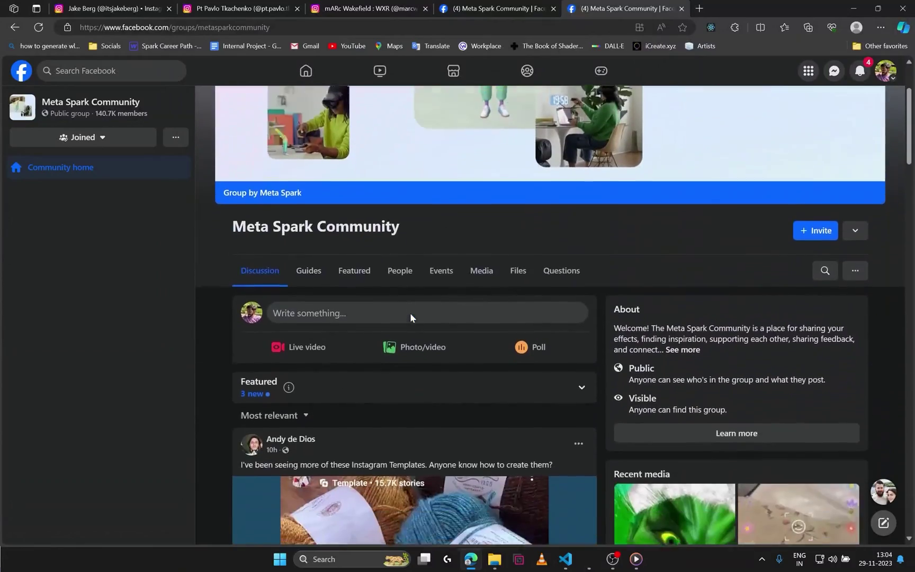
- Switch to the browser and look through the Meta Spark Community group feed and its search results for "projection"
{"action": "scroll", "coordinate": [412, 318], "scroll_direction": "down", "scroll_amount": 8}
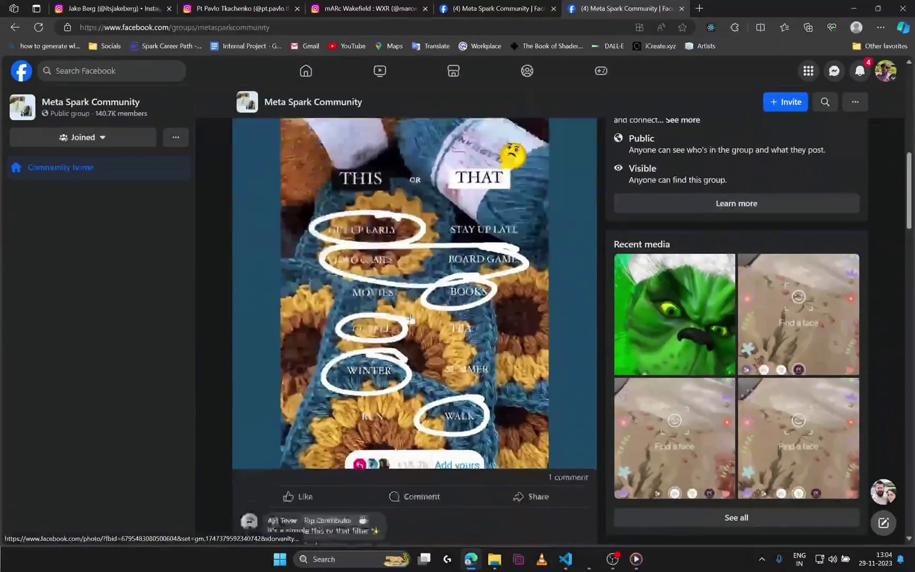
{"action": "left_click", "coordinate": [506, 7]}
{"action": "scroll", "coordinate": [850, 189], "scroll_direction": "up", "scroll_amount": 3}
{"action": "scroll", "coordinate": [849, 189], "scroll_direction": "down", "scroll_amount": 10}
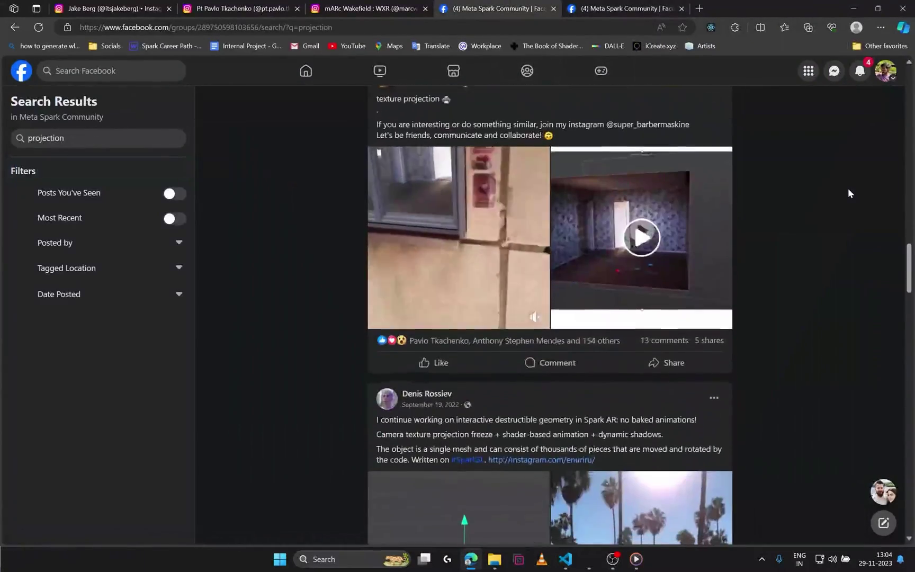
{"action": "scroll", "coordinate": [847, 188], "scroll_direction": "down", "scroll_amount": 10}
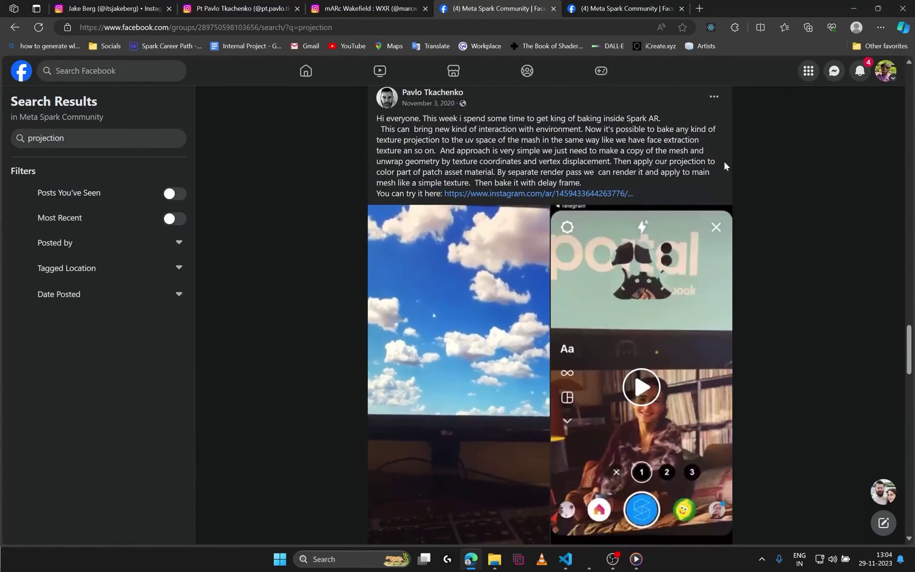
- Read the November 2020 post on baking texture projection to mesh UV space, including its comments
{"action": "left_click_drag", "start_coordinate": [440, 150], "coordinate": [602, 194]}
{"action": "scroll", "coordinate": [604, 212], "scroll_direction": "down", "scroll_amount": 4}
{"action": "left_click", "coordinate": [653, 360]}
{"action": "scroll", "coordinate": [517, 416], "scroll_direction": "down", "scroll_amount": 1}
{"action": "scroll", "coordinate": [516, 415], "scroll_direction": "down", "scroll_amount": 10}
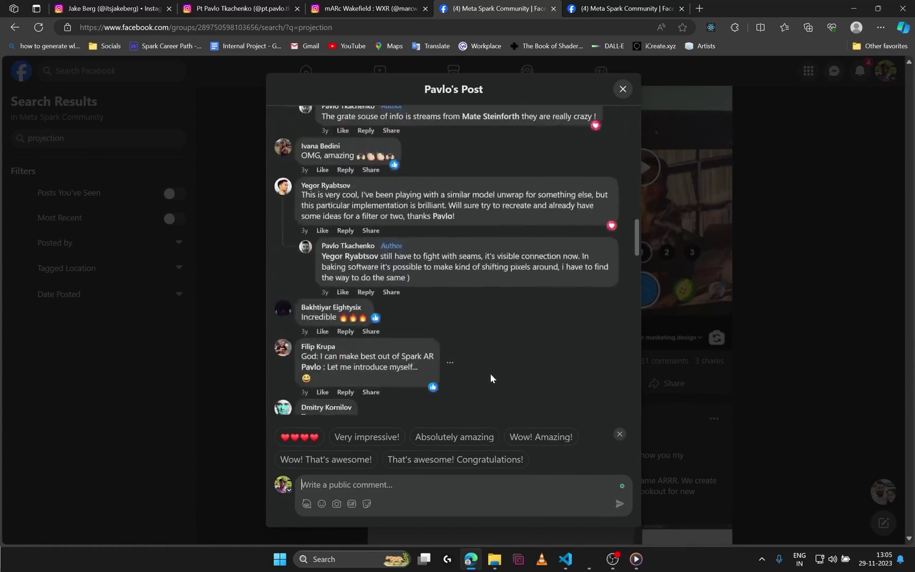
- View the "Behind the Build" post on the AR artist's Instagram profile, then close it and look through the profile
{"action": "key", "text": "ctrl+shift+Tab"}
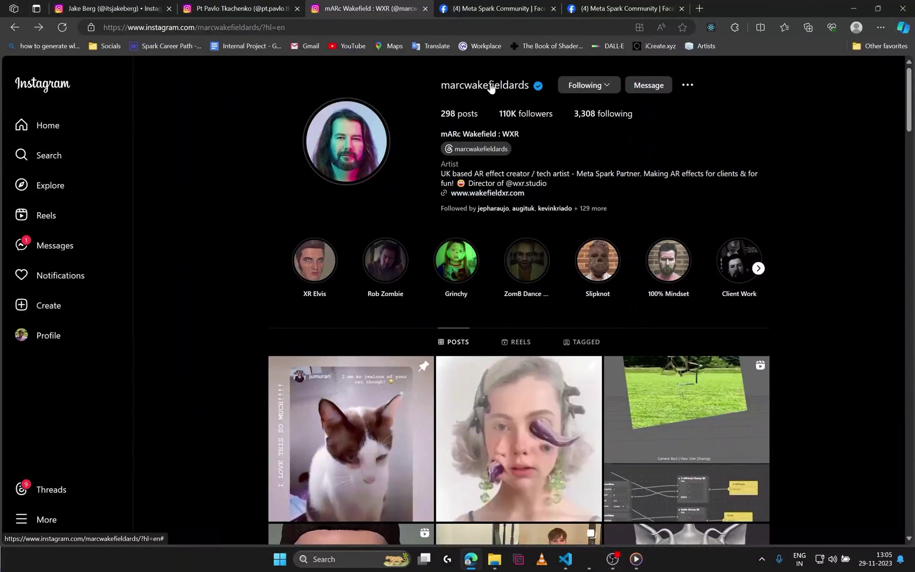
{"action": "left_click", "coordinate": [711, 448]}
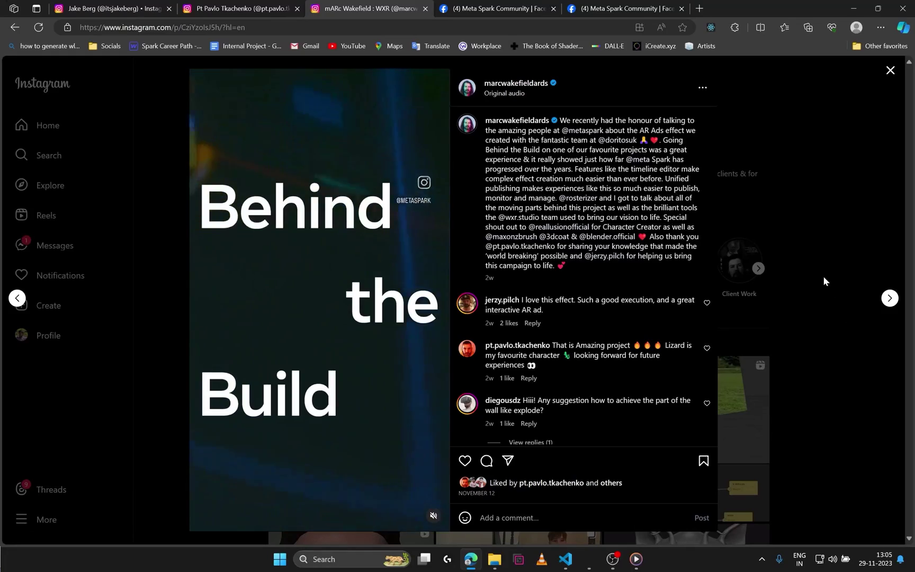
{"action": "left_click", "coordinate": [816, 264]}
{"action": "scroll", "coordinate": [816, 267], "scroll_direction": "down", "scroll_amount": 15}
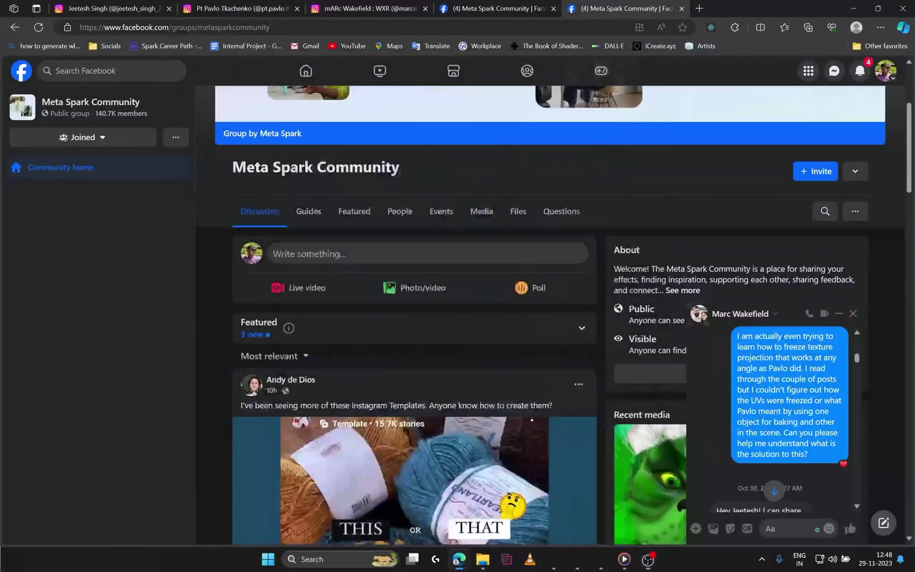
- Read the Facebook chat messages about a project file for freezing texture projection
{"action": "scroll", "coordinate": [777, 395], "scroll_direction": "down", "scroll_amount": 7}
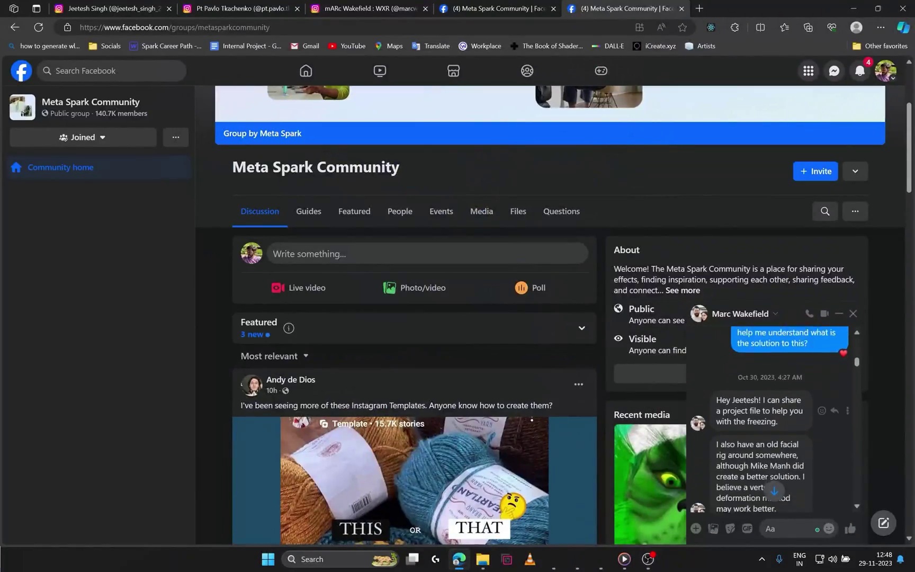
{"action": "scroll", "coordinate": [789, 440], "scroll_direction": "down", "scroll_amount": 1}
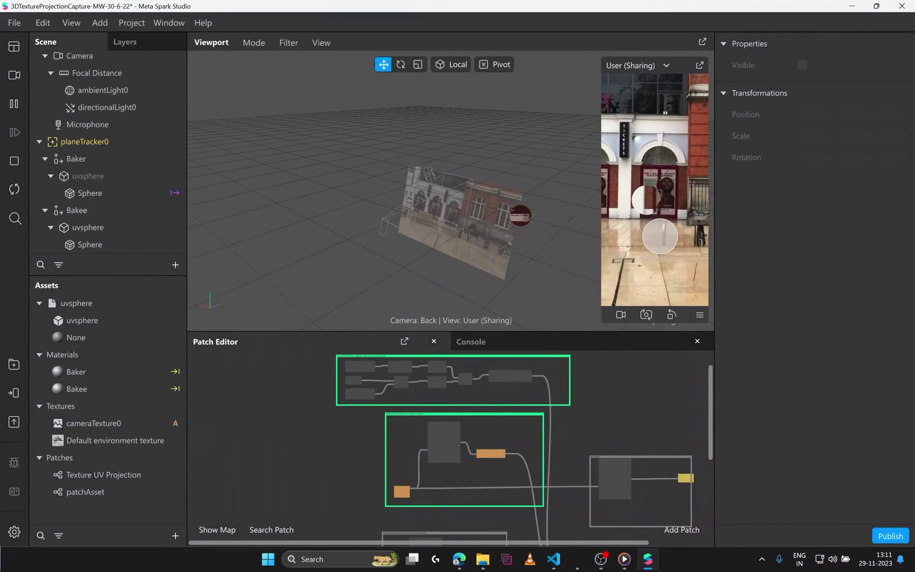
- Switch to Meta Spark Studio and examine the patch graphs of the 3DTextureProjectionCapture and Bake projects
{"action": "scroll", "coordinate": [546, 467], "scroll_direction": "up", "scroll_amount": 5}
{"action": "middle_click_drag", "start_coordinate": [546, 468], "coordinate": [536, 364]}
{"action": "scroll", "coordinate": [536, 364], "scroll_direction": "down", "scroll_amount": 5}
{"action": "scroll", "coordinate": [494, 440], "scroll_direction": "down", "scroll_amount": 5}
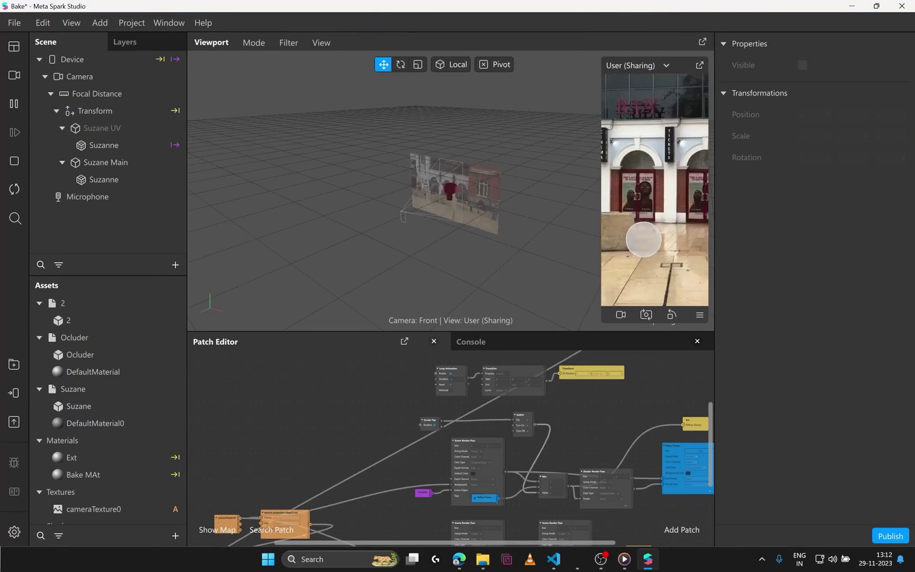
{"action": "scroll", "coordinate": [601, 374], "scroll_direction": "down", "scroll_amount": 5}
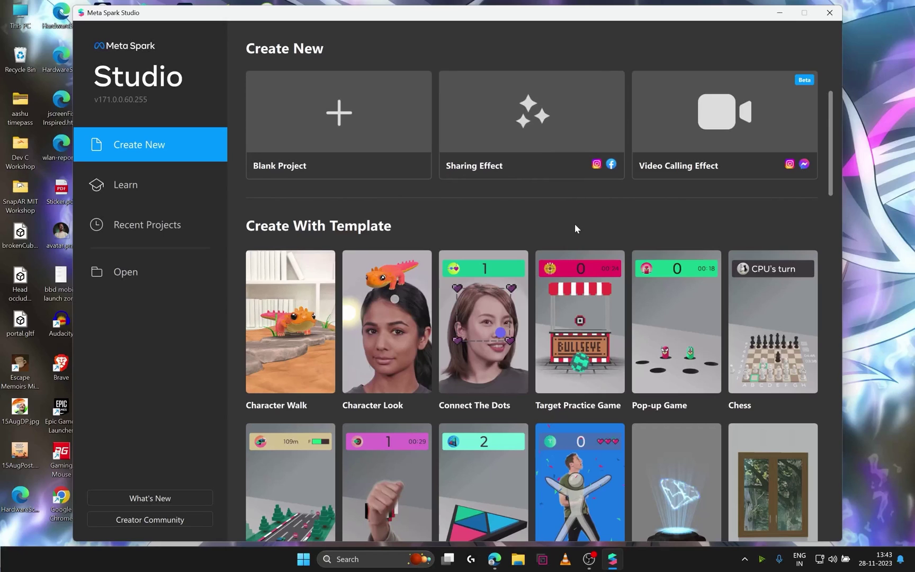
- Create a new Sharing Effect project and insert a Plane Tracker into the scene
{"action": "left_click", "coordinate": [537, 115]}
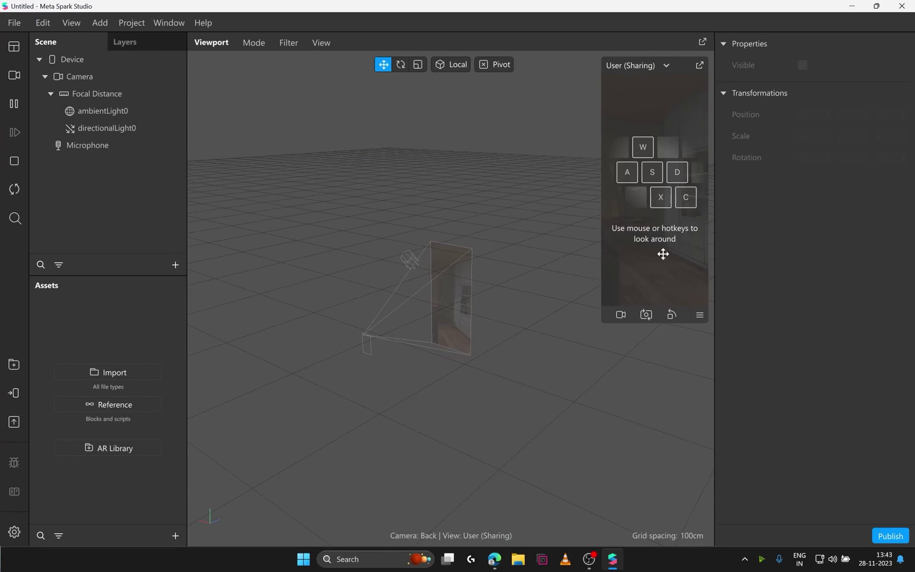
{"action": "left_click", "coordinate": [175, 265]}
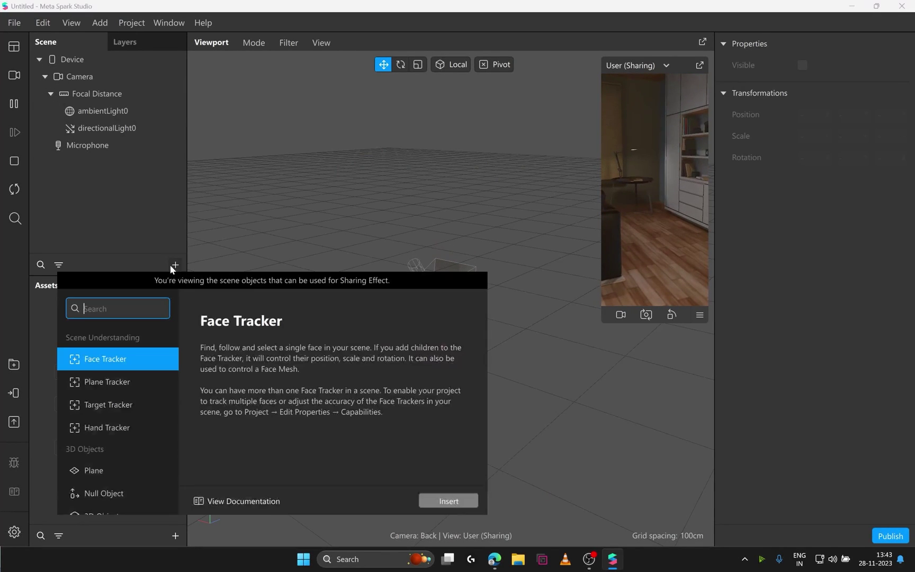
{"action": "left_click", "coordinate": [121, 382]}
{"action": "left_click", "coordinate": [448, 500]}
- Choose a different real-time simulation clip for the camera preview
{"action": "left_click", "coordinate": [15, 77]}
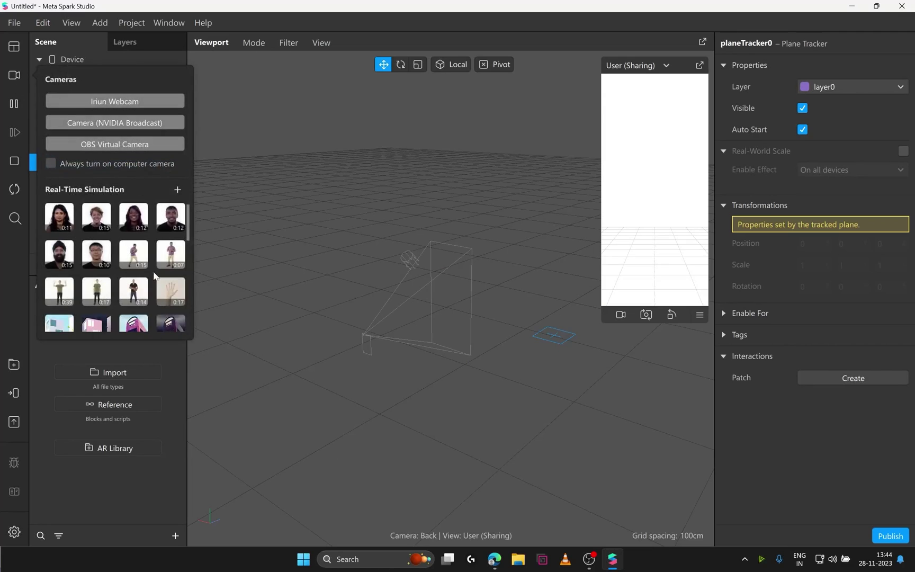
{"action": "scroll", "coordinate": [146, 289], "scroll_direction": "up", "scroll_amount": 2}
{"action": "left_click", "coordinate": [97, 274]}
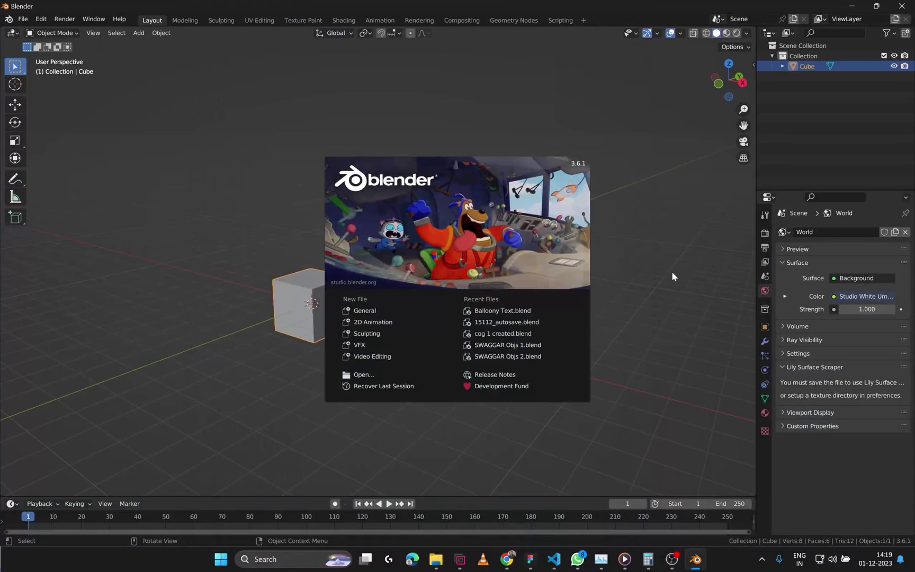
- Switch to Blender, delete the default cube and add a Monkey mesh
{"action": "left_click", "coordinate": [670, 273]}
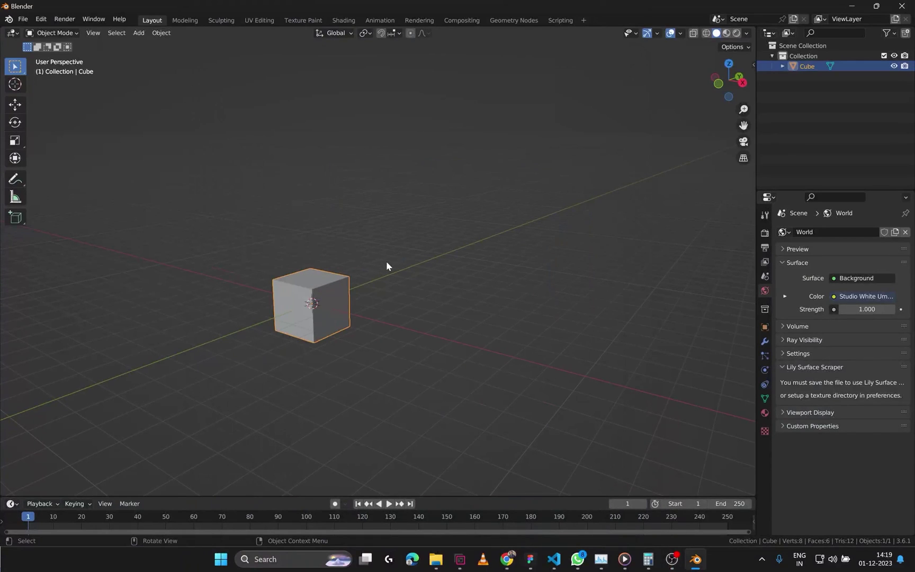
{"action": "key", "text": "Delete"}
{"action": "key", "text": "shift+a"}
{"action": "mouse_move", "coordinate": [388, 261]}
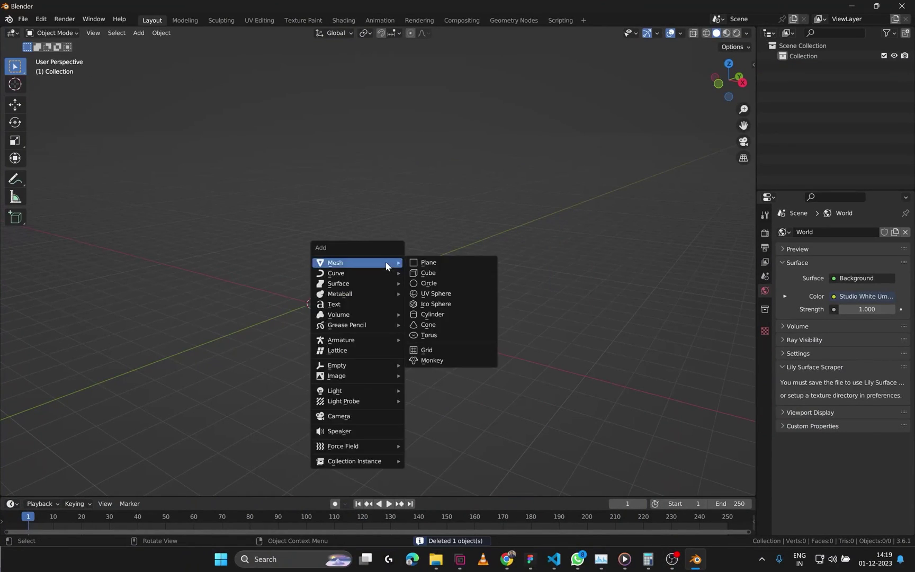
{"action": "left_click", "coordinate": [444, 361]}
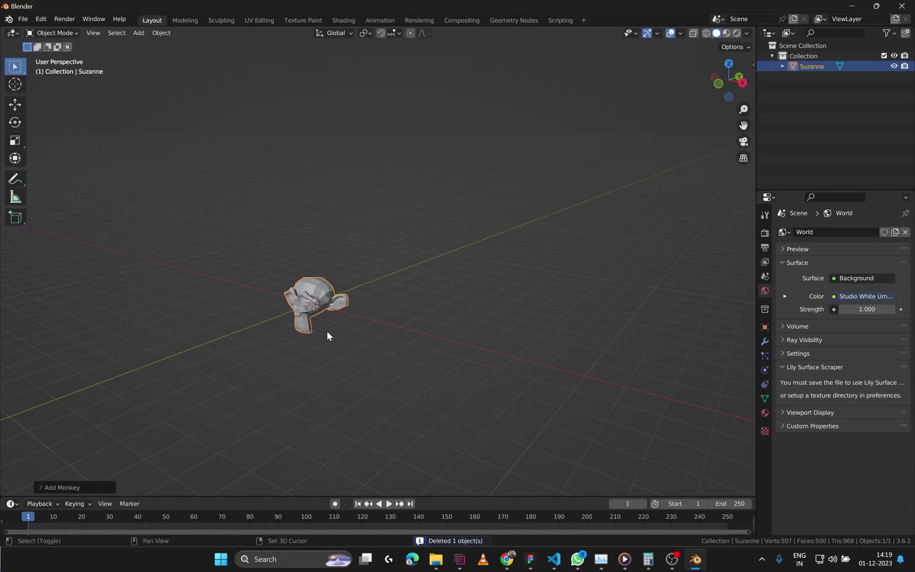
- Apply Shade Smooth to the monkey head
{"action": "middle_click_drag", "start_coordinate": [327, 330], "coordinate": [408, 264], "text": "shift"}
{"action": "scroll", "coordinate": [462, 270], "scroll_direction": "up", "scroll_amount": 5}
{"action": "right_click", "coordinate": [335, 280]}
{"action": "left_click", "coordinate": [336, 280]}
- Examine the monkey's existing UV layout in the UV Editing workspace
{"action": "left_click", "coordinate": [259, 20]}
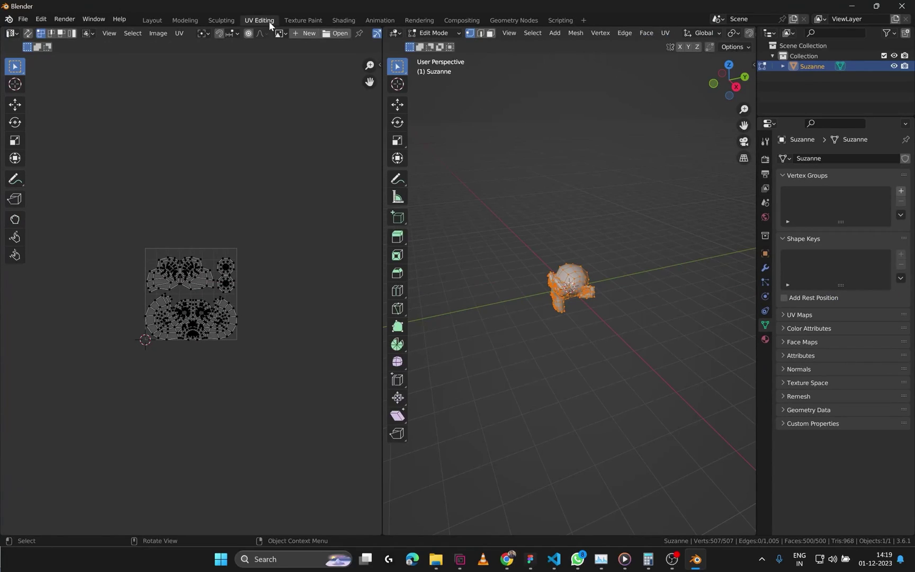
{"action": "scroll", "coordinate": [165, 289], "scroll_direction": "up", "scroll_amount": 6}
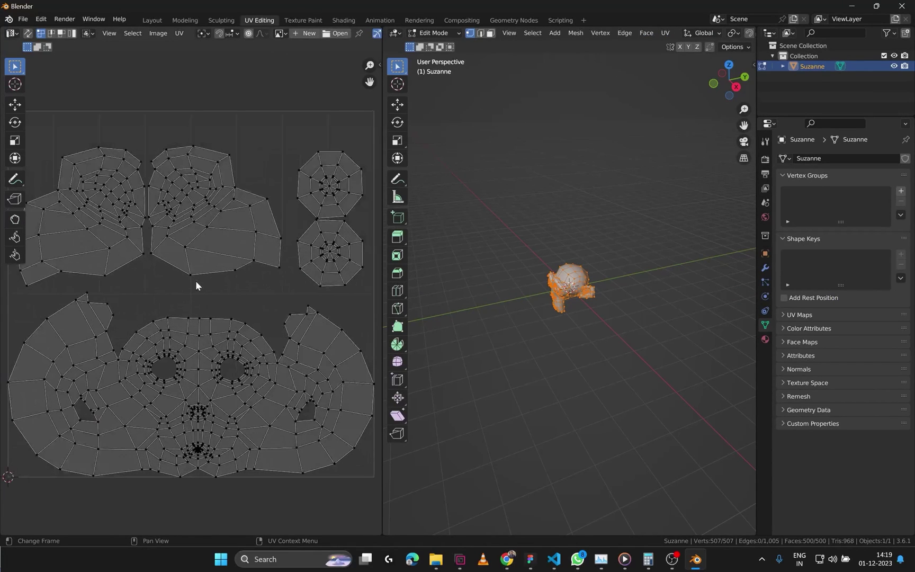
{"action": "scroll", "coordinate": [196, 281], "scroll_direction": "down", "scroll_amount": 2}
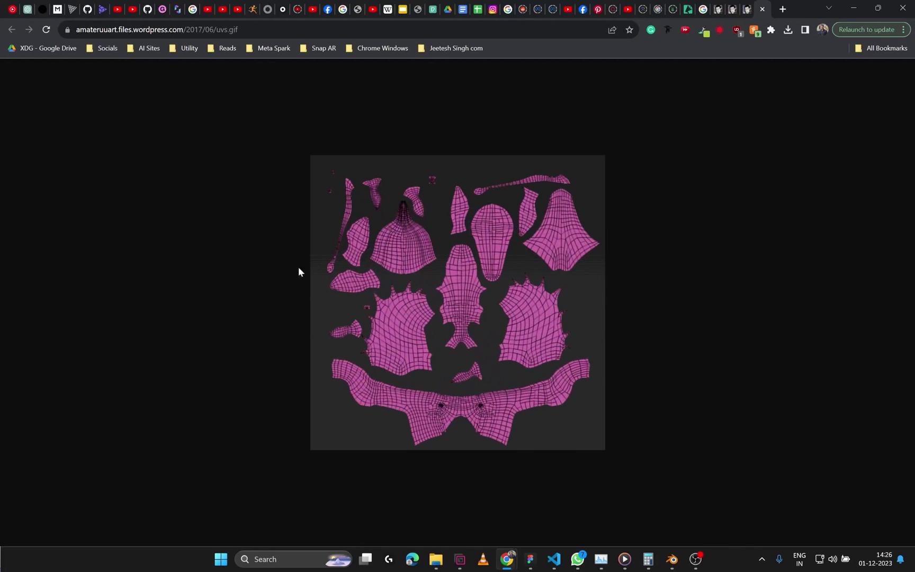
- Switch to the browser and compare the example images of UV-mapped robot and character models
{"action": "left_click", "coordinate": [718, 6]}
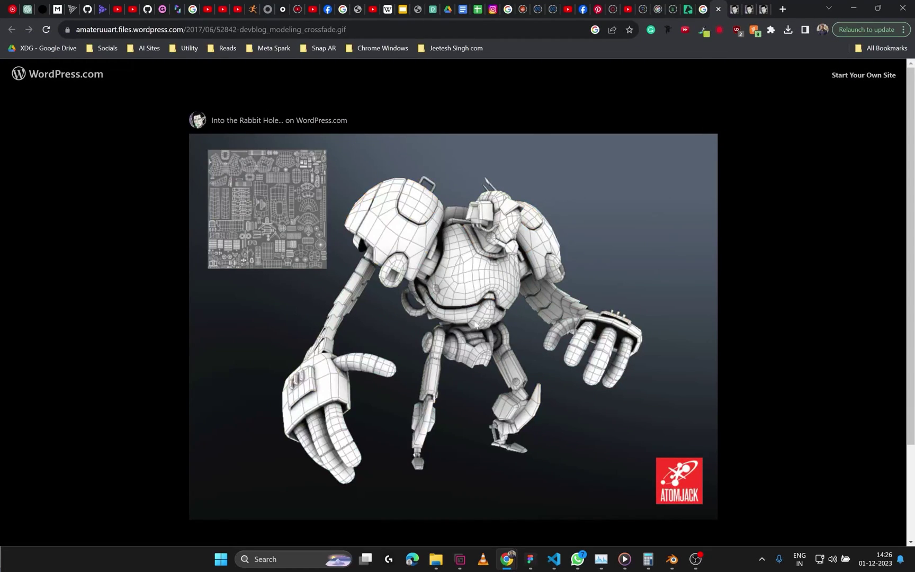
{"action": "key", "text": "ctrl+Tab"}
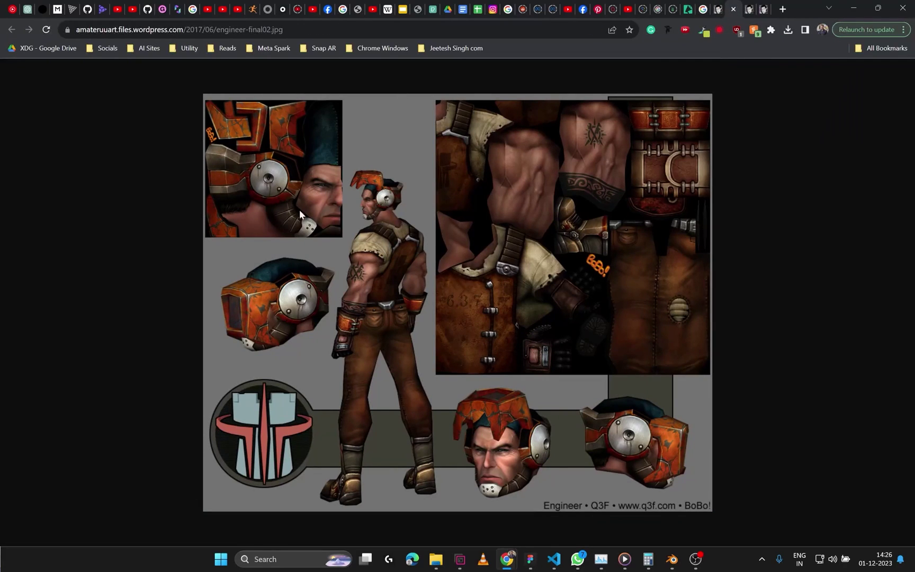
{"action": "left_click", "coordinate": [751, 7]}
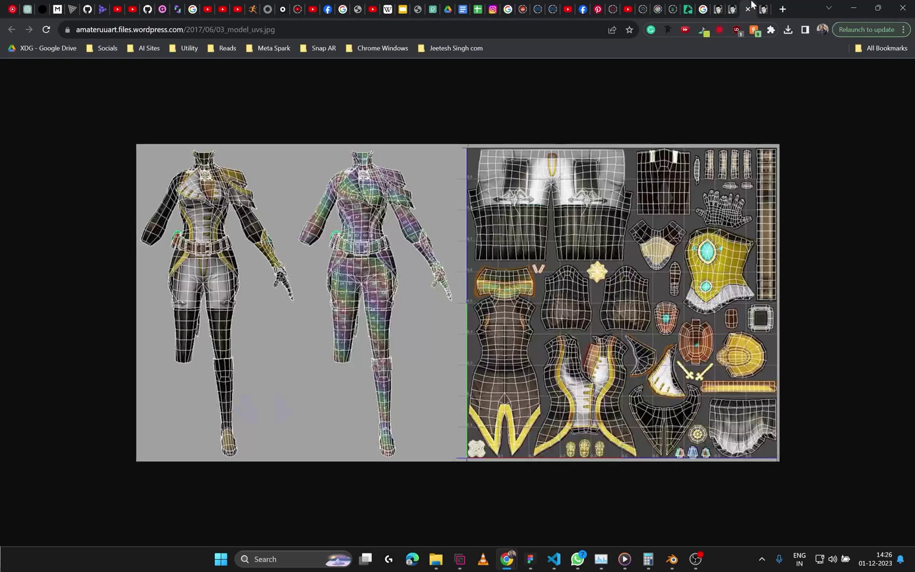
{"action": "left_click", "coordinate": [763, 7]}
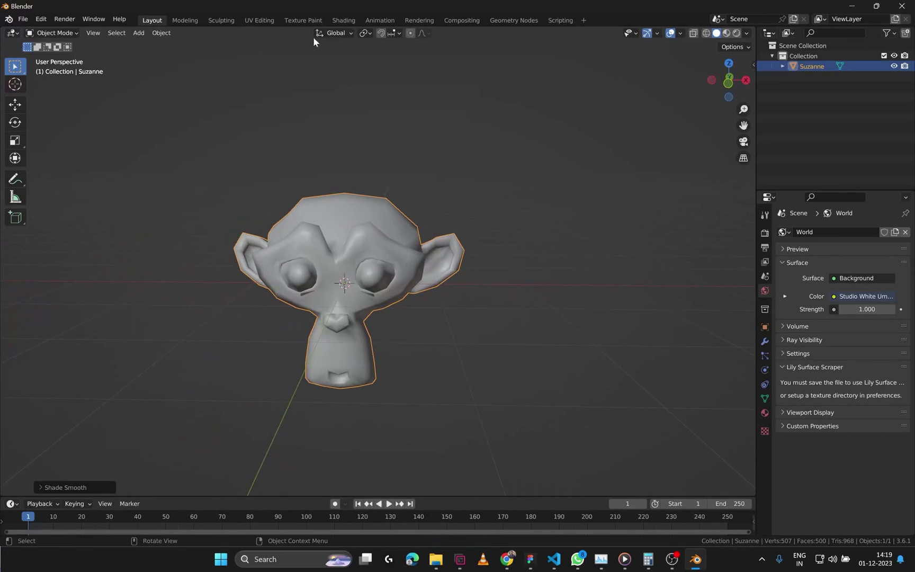
- Switch to Blender and open the UV Editing workspace with the monkey's full UV layout in view
{"action": "left_click", "coordinate": [270, 22]}
{"action": "scroll", "coordinate": [169, 291], "scroll_direction": "up", "scroll_amount": 6}
{"action": "scroll", "coordinate": [195, 281], "scroll_direction": "down", "scroll_amount": 1}
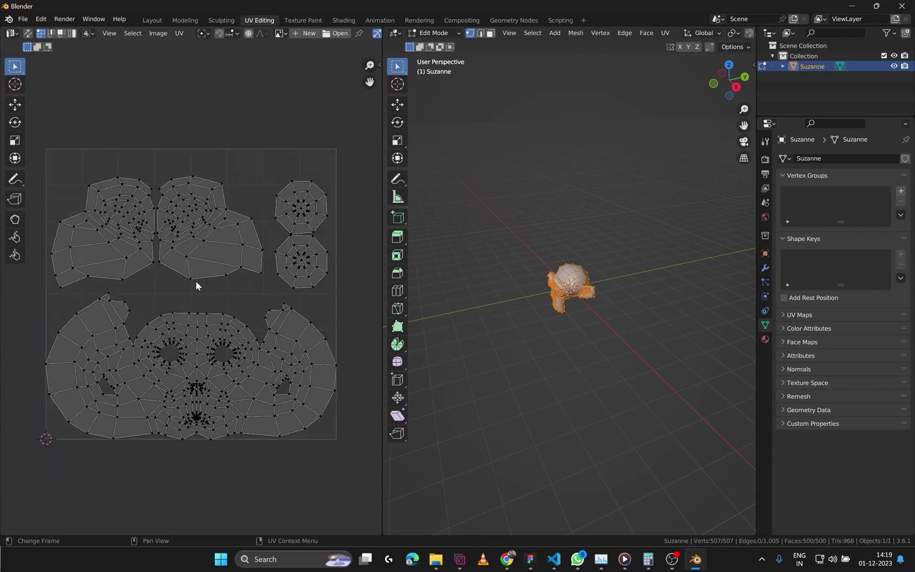
- Unwrap the whole monkey mesh with Smart UV Project, using a 66° angle limit and the Scaled margin method
{"action": "middle_click_drag", "start_coordinate": [530, 341], "coordinate": [589, 331]}
{"action": "scroll", "coordinate": [589, 331], "scroll_direction": "up", "scroll_amount": 3}
{"action": "middle_click_drag", "start_coordinate": [589, 334], "coordinate": [588, 314], "text": "shift"}
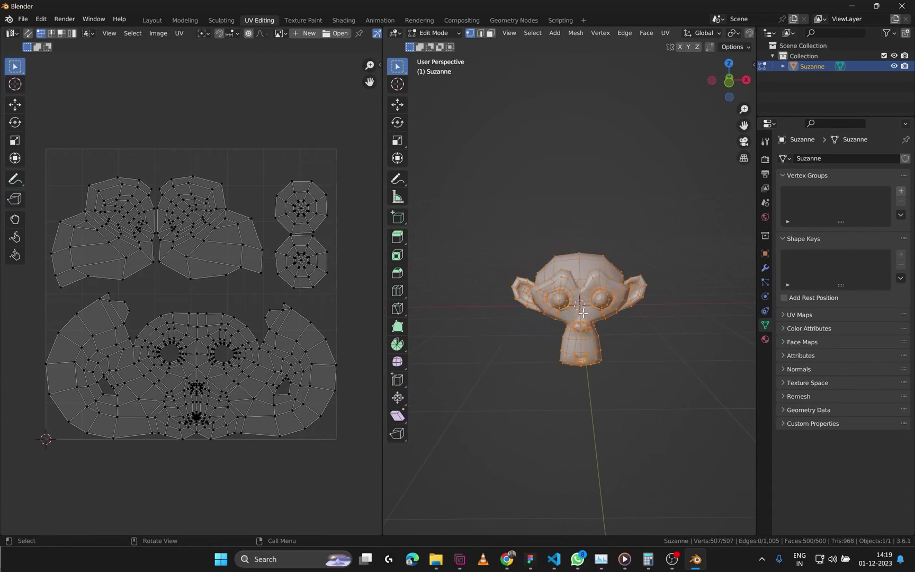
{"action": "key", "text": "u"}
{"action": "left_click", "coordinate": [575, 32]}
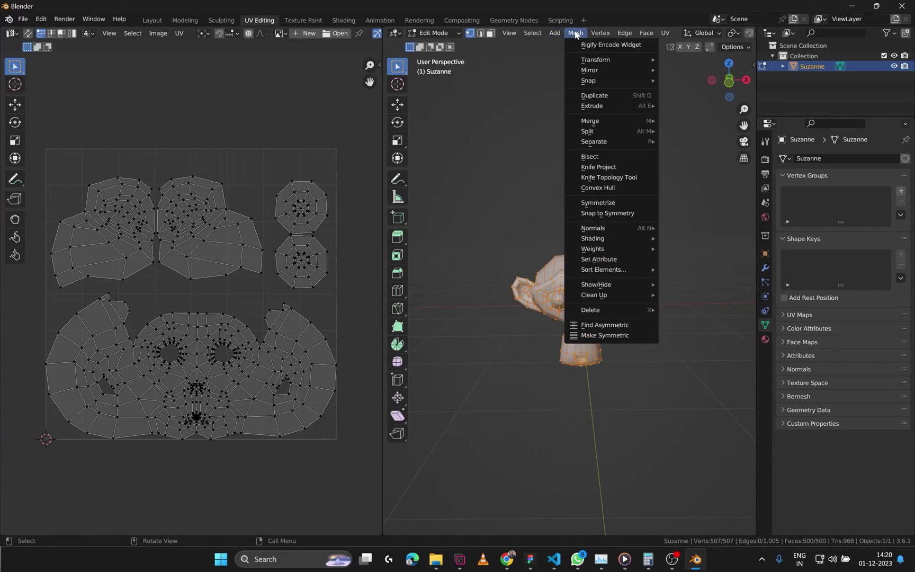
{"action": "mouse_move", "coordinate": [665, 35]}
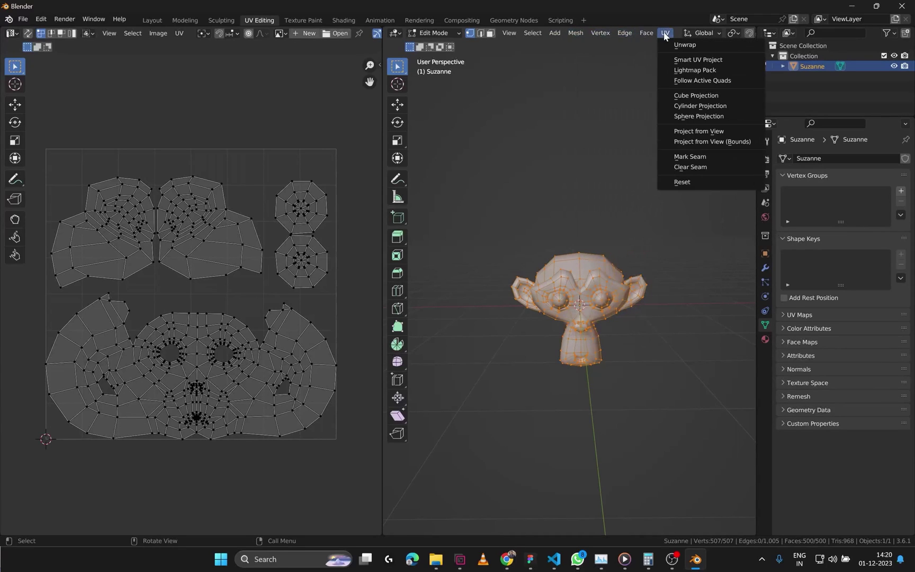
{"action": "left_click", "coordinate": [697, 60]}
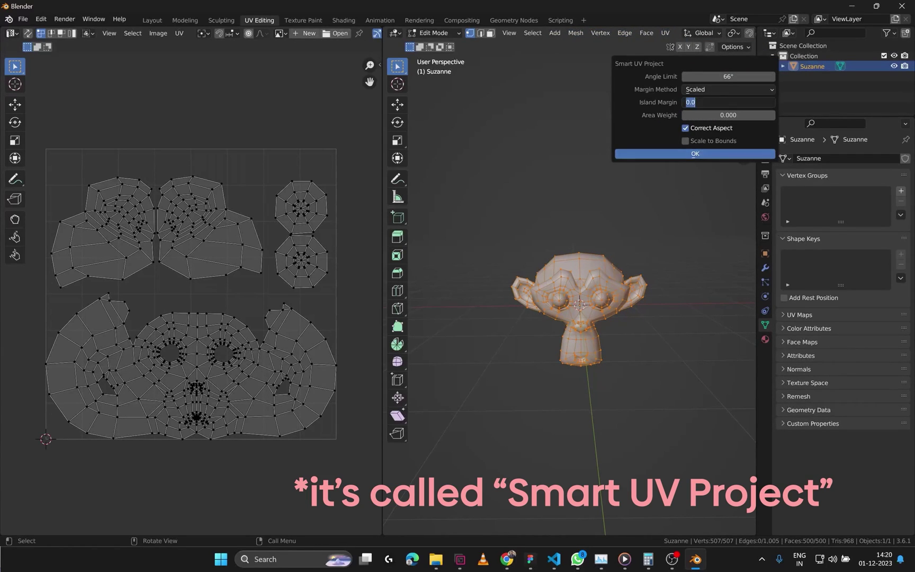
{"action": "left_click", "coordinate": [709, 159]}
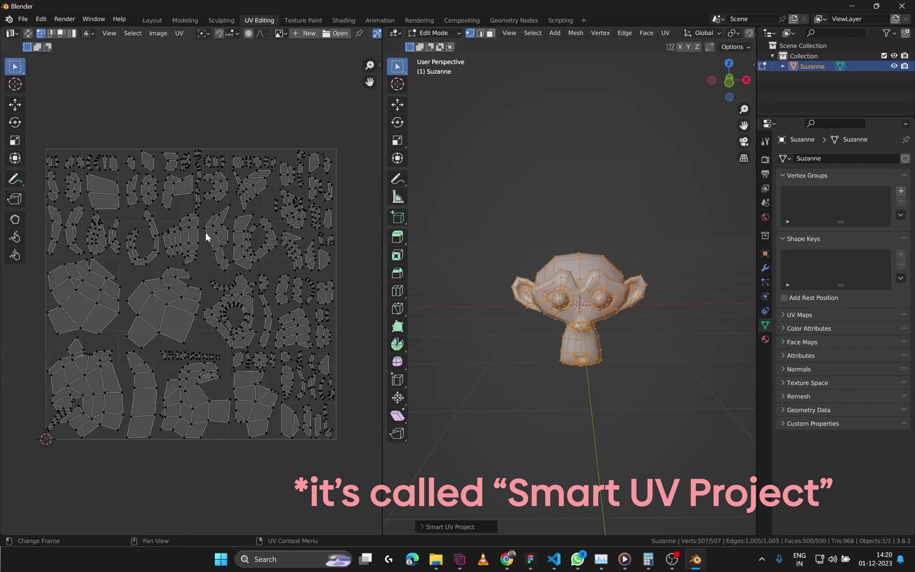
- Return to the Layout workspace and start exporting the unwrapped monkey model
{"action": "left_click", "coordinate": [152, 21]}
{"action": "left_click", "coordinate": [22, 19]}
{"action": "mouse_move", "coordinate": [61, 169]}
{"action": "left_click", "coordinate": [178, 271]}
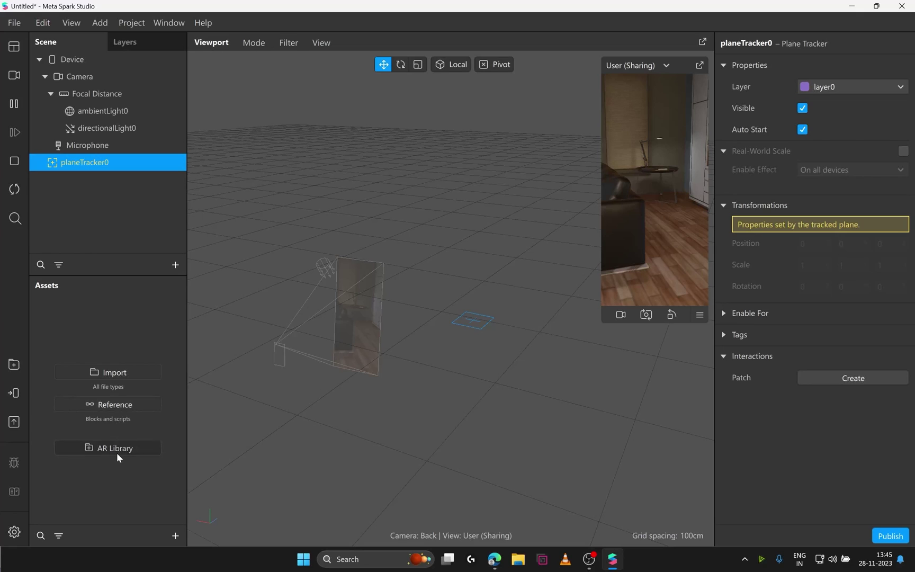
- Switch to Meta Spark Studio, import the Hires Sphere Primitive from the AR Library, and place it under planeTracker0
{"action": "left_click", "coordinate": [116, 452]}
{"action": "left_click", "coordinate": [784, 371]}
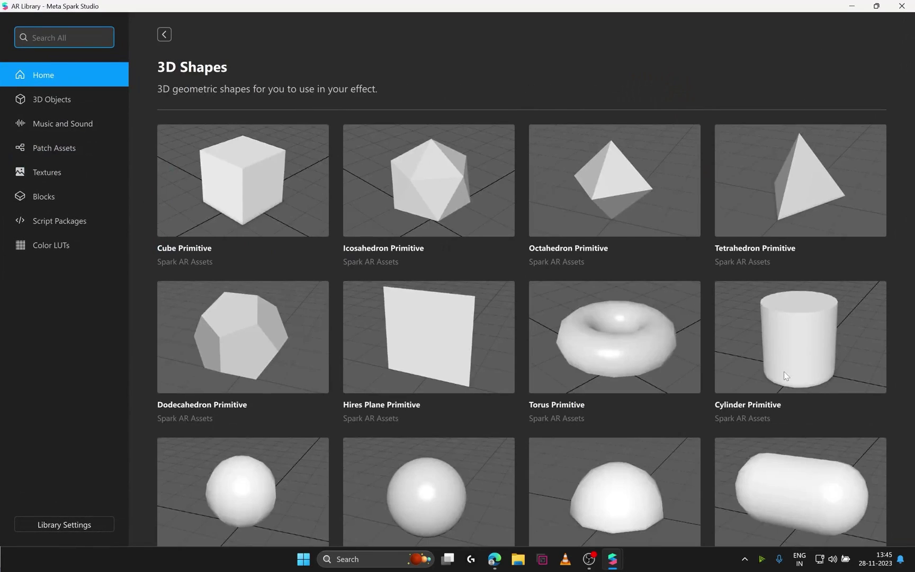
{"action": "scroll", "coordinate": [552, 373], "scroll_direction": "down", "scroll_amount": 3}
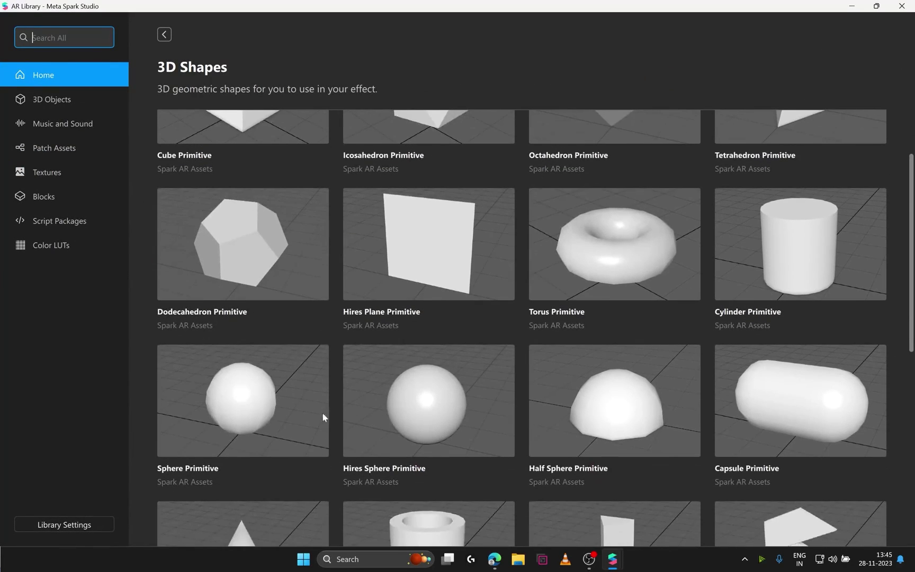
{"action": "left_click", "coordinate": [370, 398]}
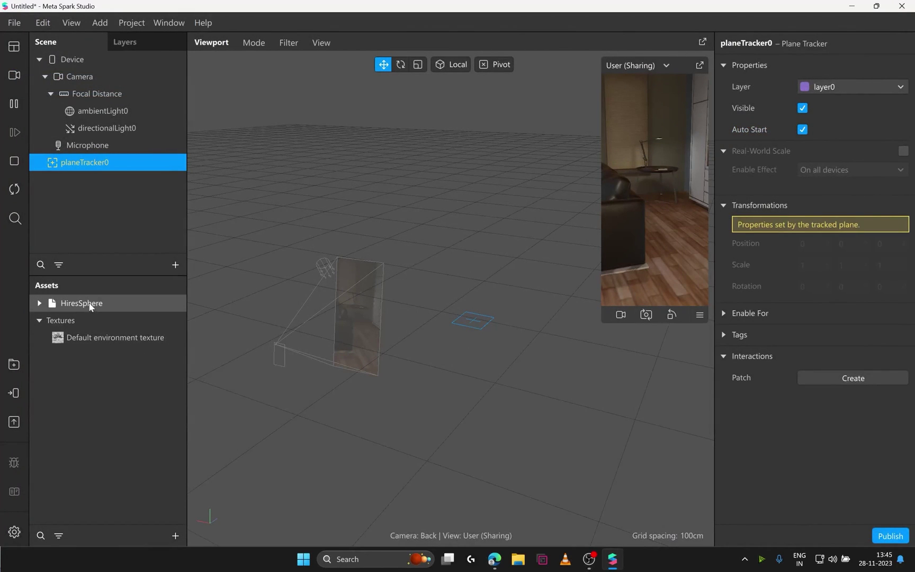
{"action": "left_click_drag", "start_coordinate": [65, 303], "coordinate": [122, 164]}
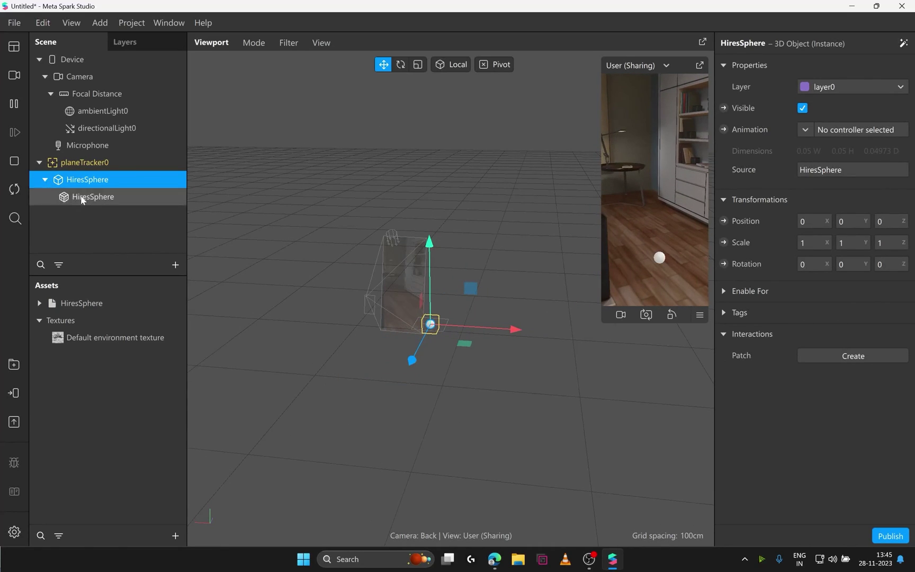
- Scale the HiresSphere mesh uniformly to about 4.25, and select its parent HiresSphere object
{"action": "left_click", "coordinate": [81, 197]}
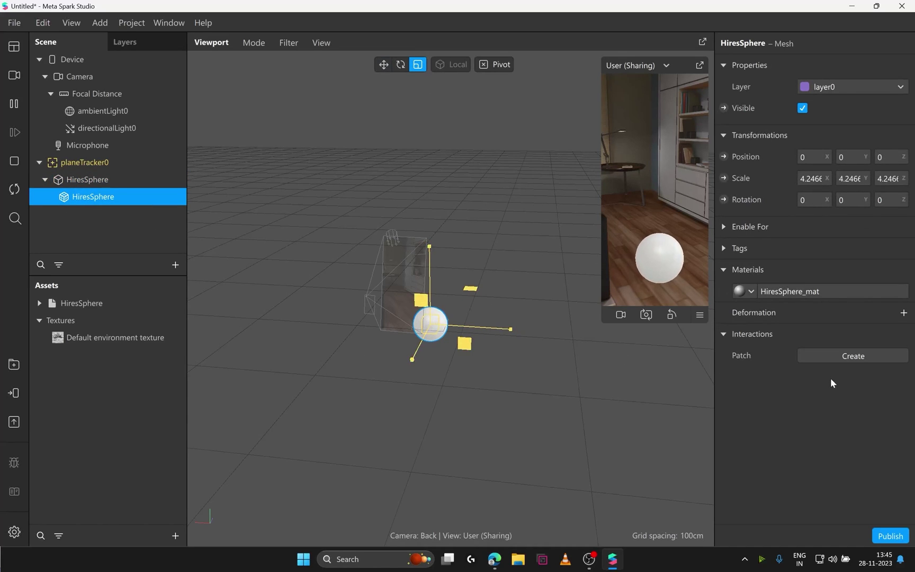
{"action": "left_click", "coordinate": [61, 181]}
{"action": "right_click_drag", "start_coordinate": [577, 396], "coordinate": [295, 304]}
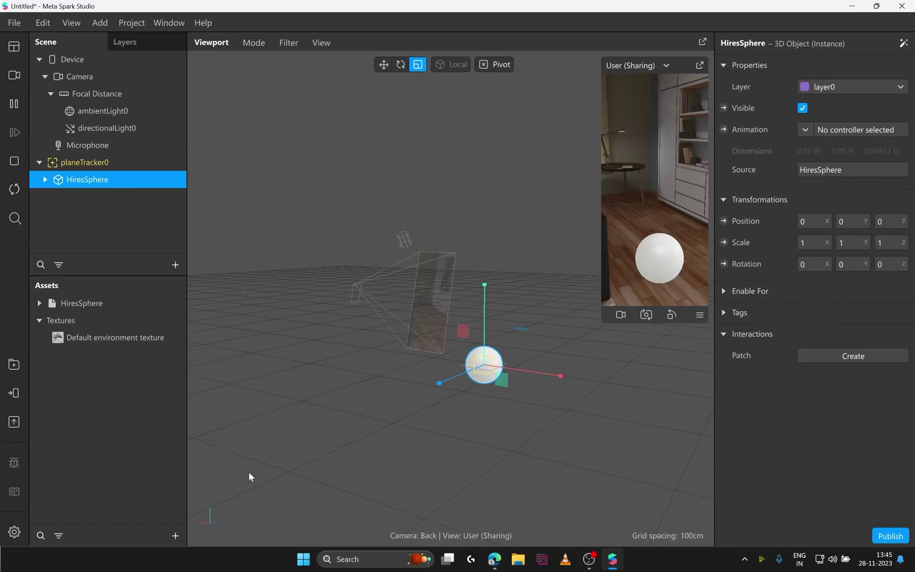
- Search the AR Library for "texture" and import the Texture Projection patch asset
{"action": "left_click", "coordinate": [174, 535]}
{"action": "left_click", "coordinate": [249, 328]}
{"action": "type", "text": "texture"}
{"action": "key", "text": "Return"}
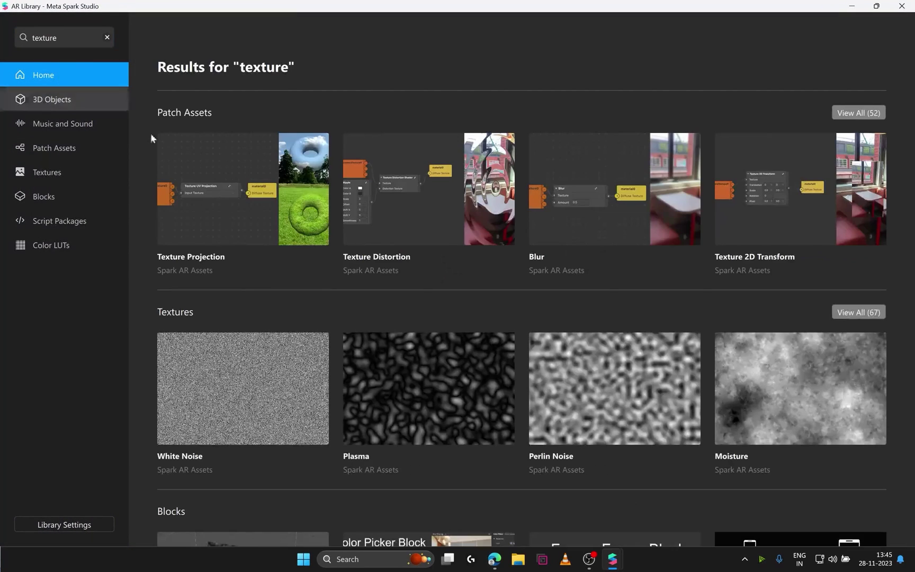
{"action": "left_click", "coordinate": [231, 178]}
{"action": "left_click", "coordinate": [902, 6]}
- Show the Patch Editor and add the Texture UV Projection patch to it
{"action": "left_click", "coordinate": [69, 25]}
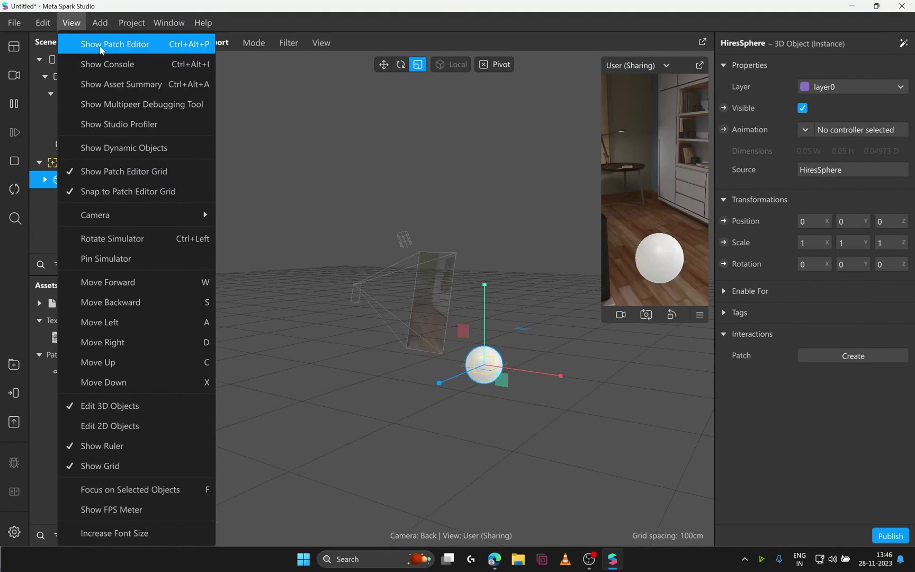
{"action": "left_click", "coordinate": [109, 42]}
{"action": "left_click_drag", "start_coordinate": [73, 370], "coordinate": [397, 434]}
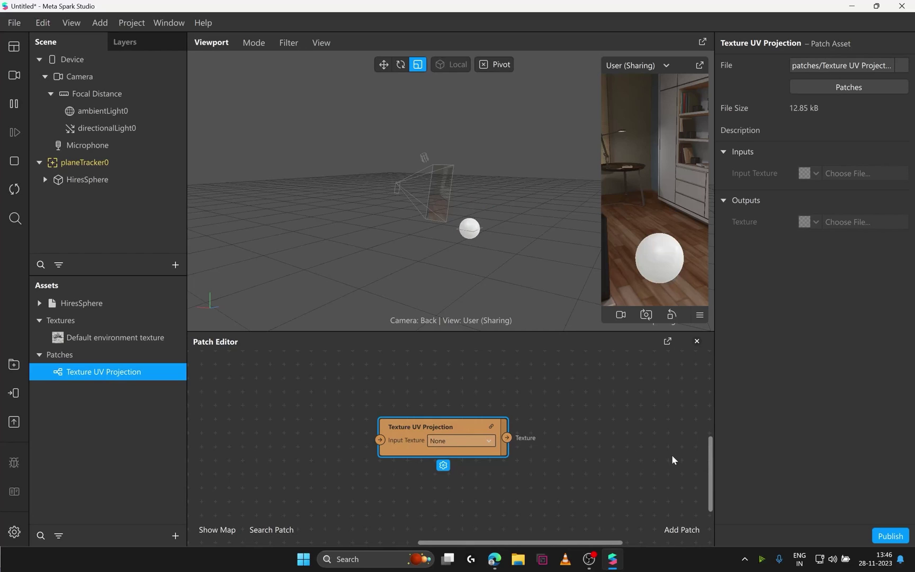
- Create a patch for the albedo texture of HiresSphere_mat and connect the Texture UV Projection output to it
{"action": "left_click", "coordinate": [53, 303]}
{"action": "left_click", "coordinate": [40, 303]}
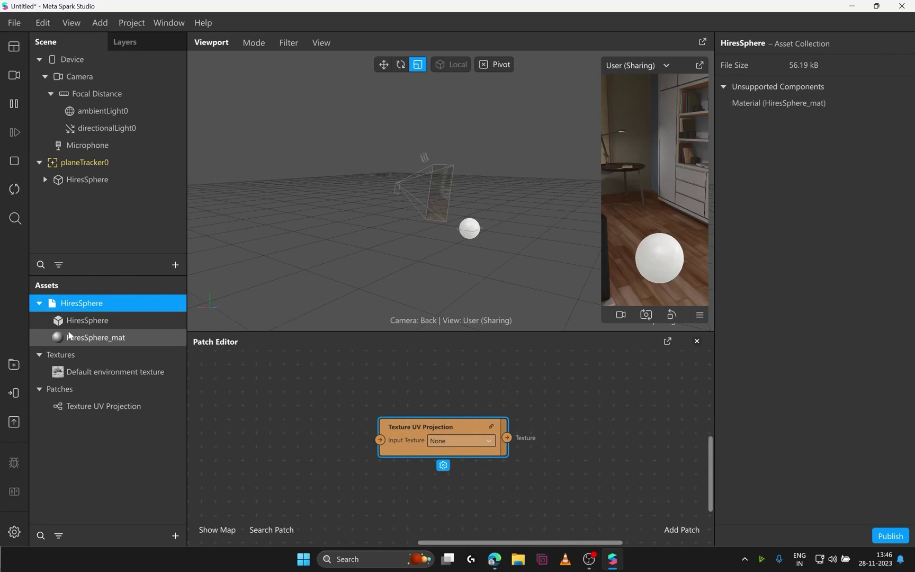
{"action": "left_click", "coordinate": [90, 338]}
{"action": "left_click", "coordinate": [735, 172]}
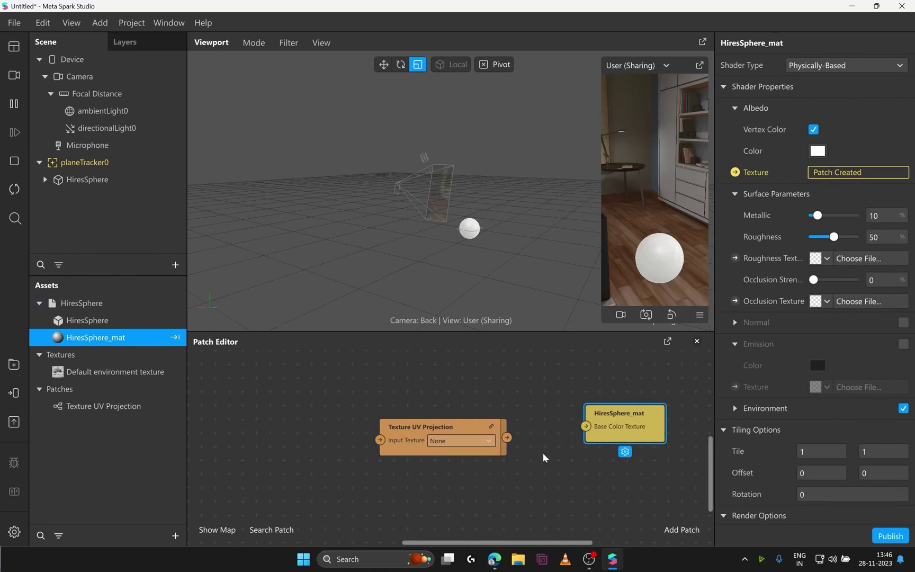
{"action": "left_click_drag", "start_coordinate": [506, 437], "coordinate": [604, 466]}
- Extract the camera's texture and connect the cameraTexture0 RGBA output to the Texture UV Projection input
{"action": "left_click", "coordinate": [125, 77]}
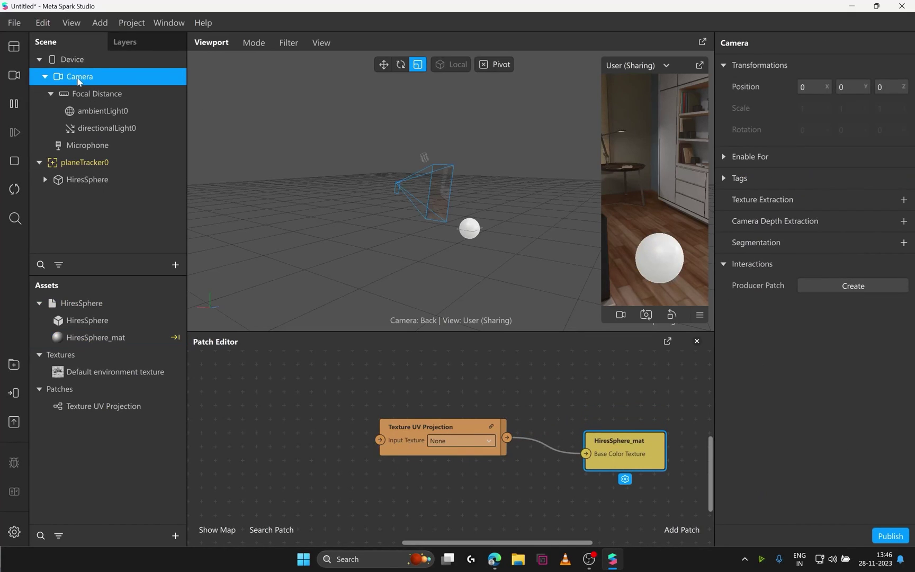
{"action": "left_click", "coordinate": [904, 200]}
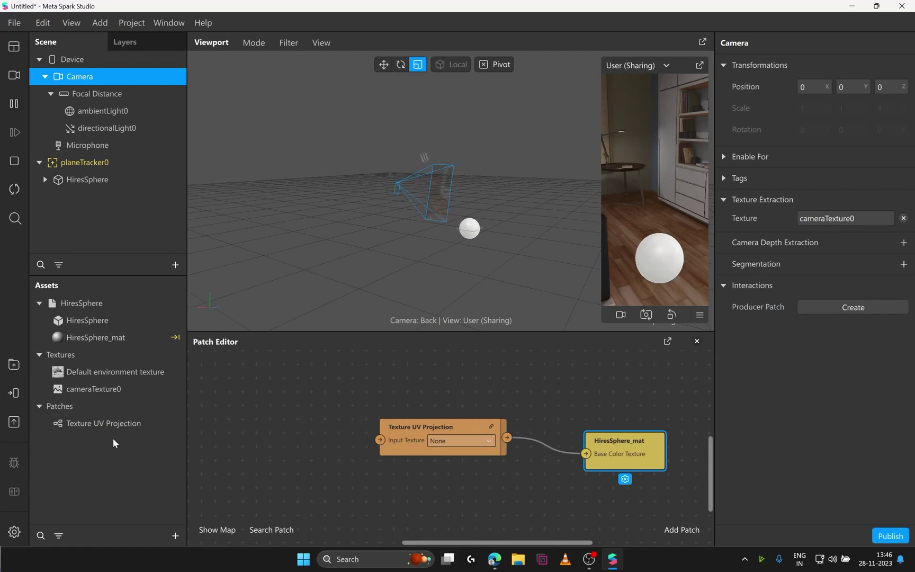
{"action": "left_click_drag", "start_coordinate": [98, 387], "coordinate": [380, 440]}
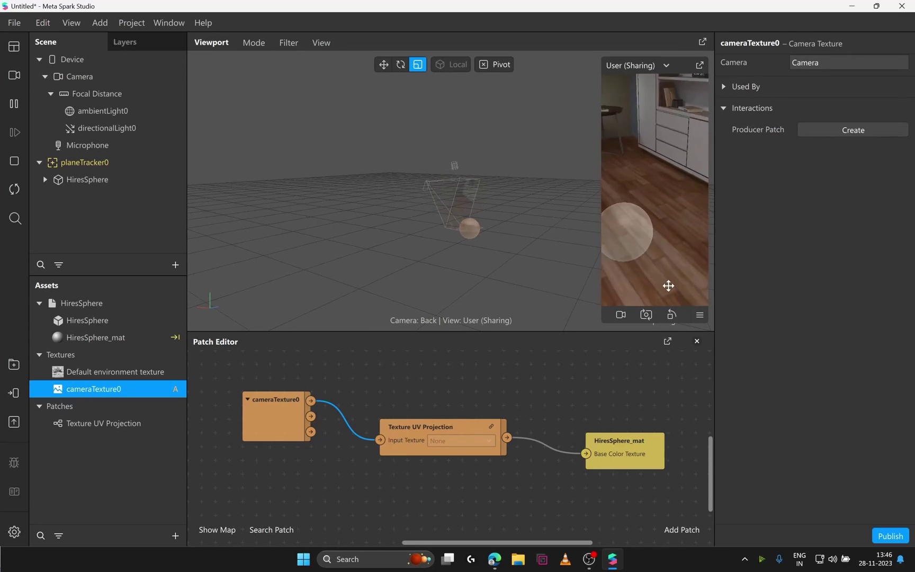
{"action": "left_click_drag", "start_coordinate": [668, 286], "coordinate": [617, 214]}
- Set the roughness and metallic values of HiresSphere_mat to 0 and expand its environment settings
{"action": "left_click", "coordinate": [101, 338]}
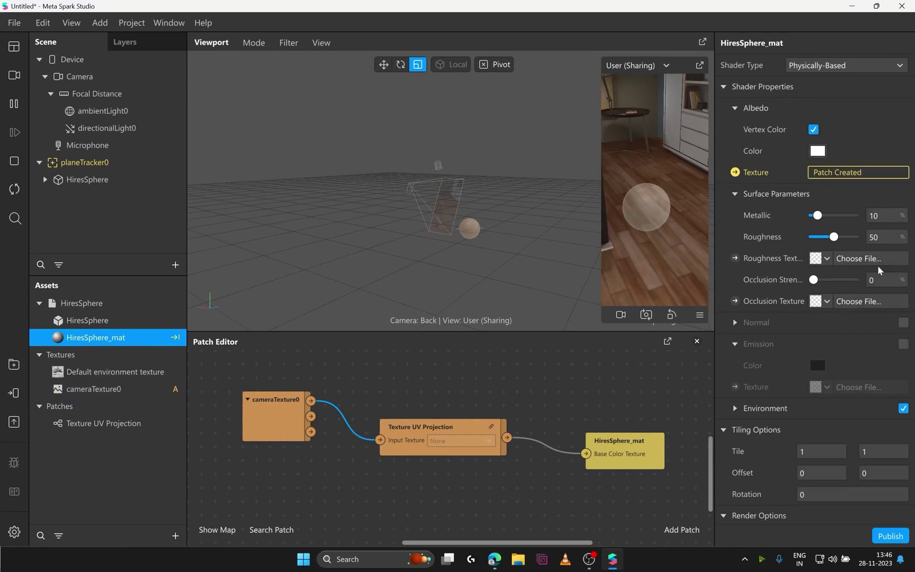
{"action": "left_click_drag", "start_coordinate": [831, 240], "coordinate": [811, 239]}
{"action": "left_click_drag", "start_coordinate": [818, 216], "coordinate": [811, 216]}
{"action": "scroll", "coordinate": [841, 314], "scroll_direction": "down", "scroll_amount": 3}
{"action": "left_click", "coordinate": [832, 316]}
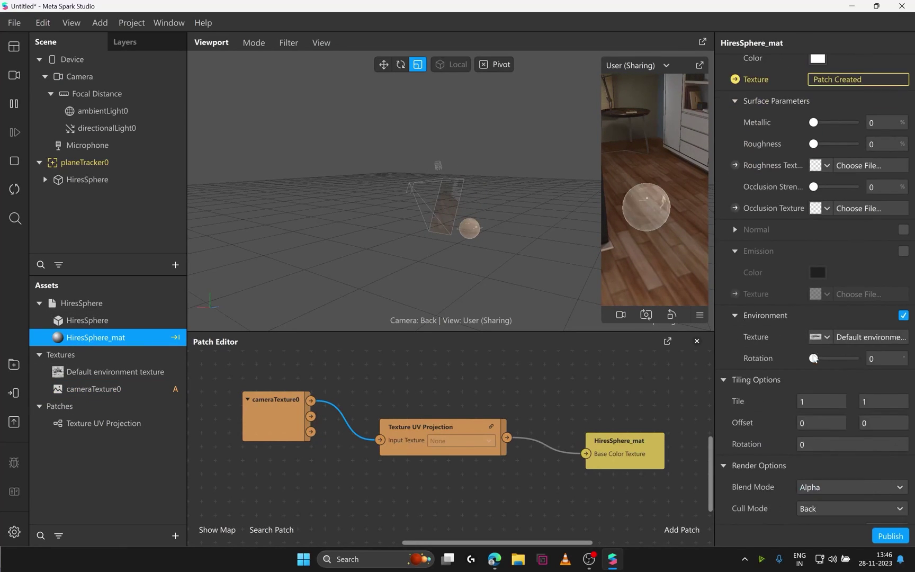
- Change the HiresSphere_mat shader type to Standard and connect the Texture UV Projection output to its diffuse texture
{"action": "scroll", "coordinate": [898, 319], "scroll_direction": "up", "scroll_amount": 3}
{"action": "left_click", "coordinate": [846, 66]}
{"action": "left_click", "coordinate": [818, 81]}
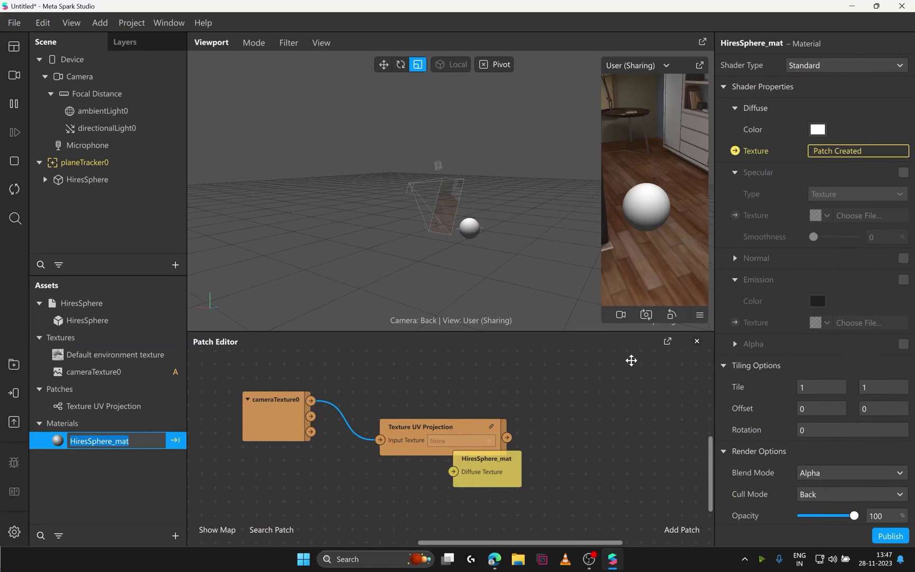
{"action": "left_click_drag", "start_coordinate": [488, 465], "coordinate": [591, 419]}
{"action": "left_click_drag", "start_coordinate": [507, 437], "coordinate": [558, 426]}
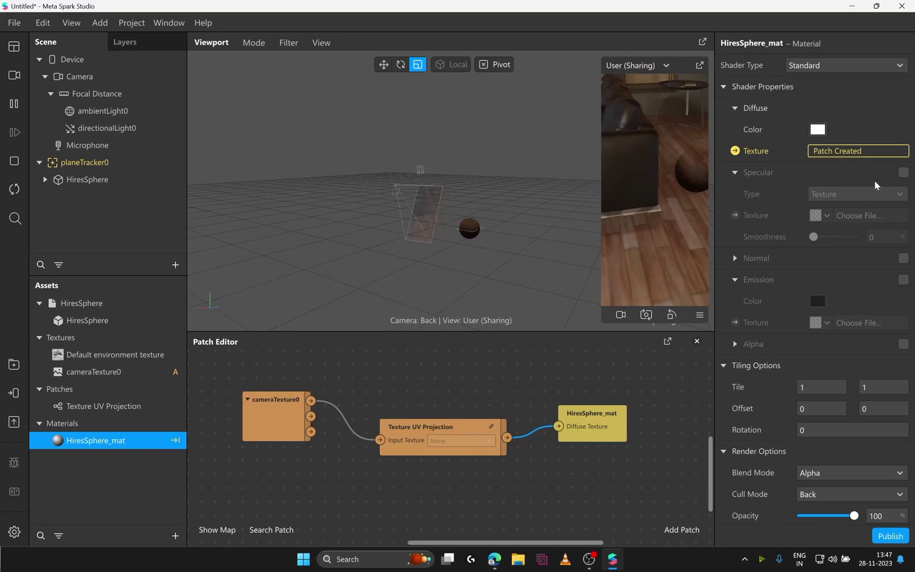
- Move the HiresSphere object up along Y to a position of about 0.076
{"action": "left_click", "coordinate": [106, 180]}
{"action": "left_click", "coordinate": [384, 65]}
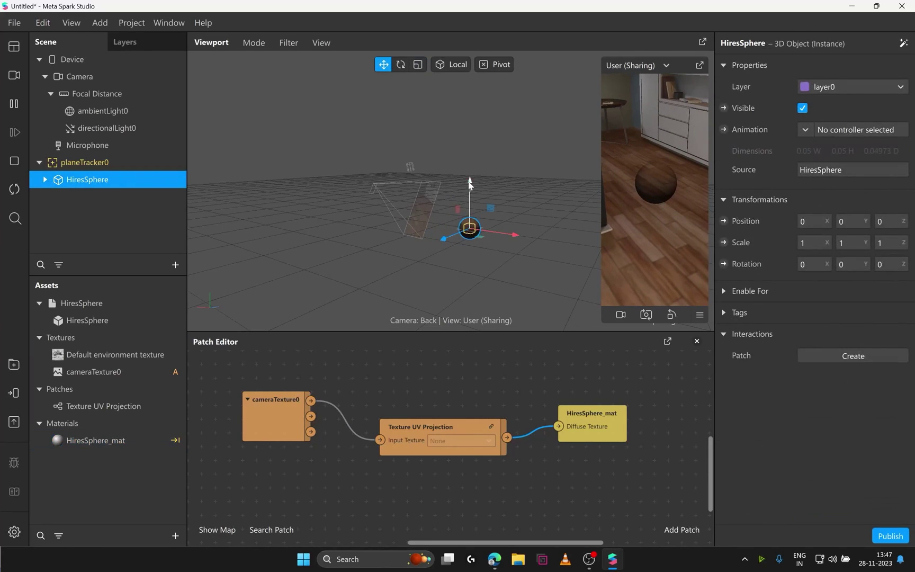
{"action": "mouse_move", "coordinate": [471, 191]}
{"action": "left_mouse_down"}
{"action": "mouse_move", "coordinate": [479, 129]}
{"action": "mouse_move", "coordinate": [480, 180]}
{"action": "mouse_move", "coordinate": [474, 149]}
{"action": "mouse_move", "coordinate": [473, 176]}
{"action": "left_mouse_up"}
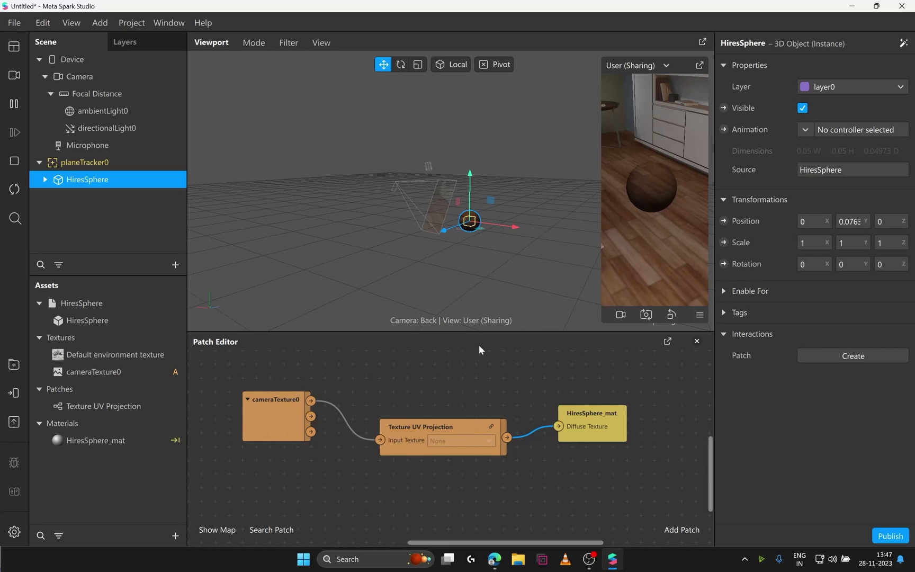
- Spread out the three patches in the Patch Editor, leaving a wide gap between Texture UV Projection and HiresSphere_mat
{"action": "left_click_drag", "start_coordinate": [508, 390], "coordinate": [526, 404]}
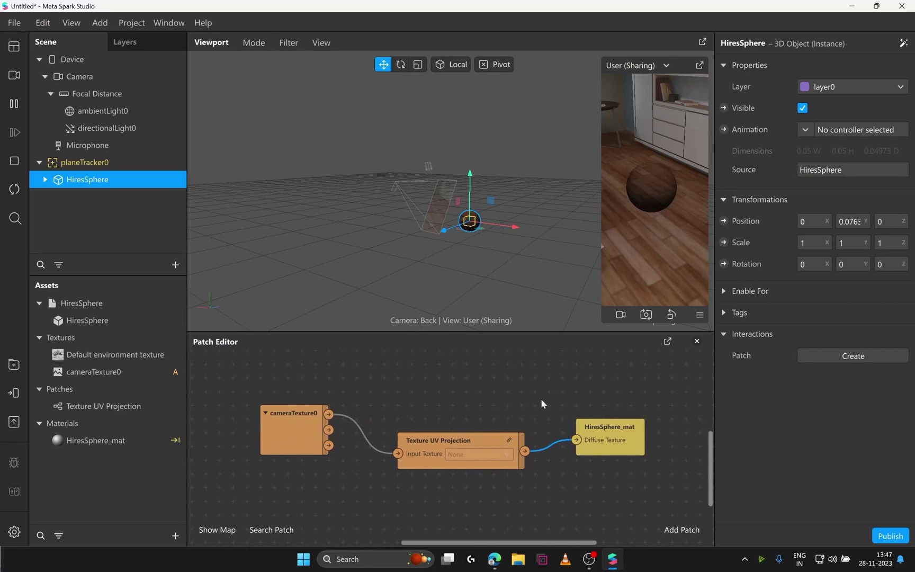
{"action": "left_click_drag", "start_coordinate": [536, 411], "coordinate": [581, 405]}
{"action": "left_click_drag", "start_coordinate": [524, 448], "coordinate": [485, 446]}
{"action": "scroll", "coordinate": [437, 446], "scroll_direction": "down", "scroll_amount": 3}
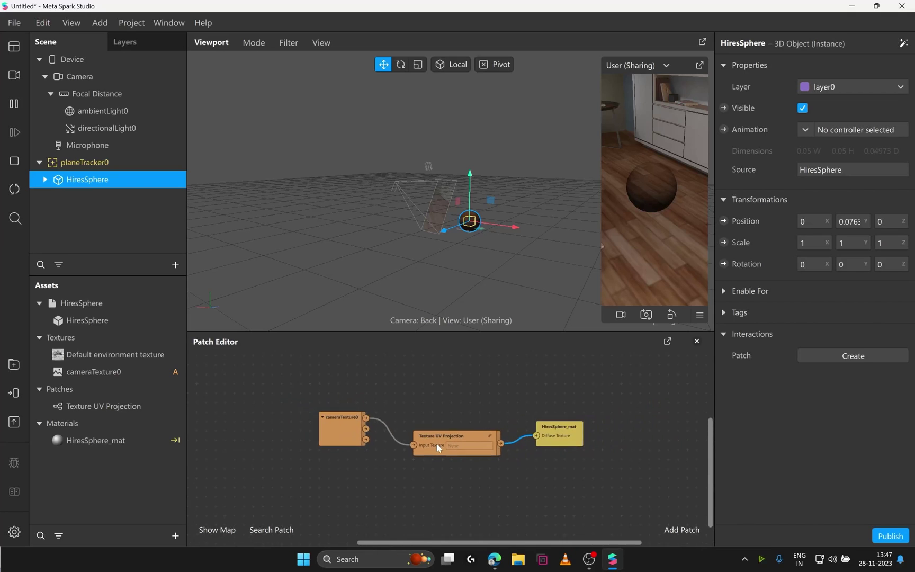
{"action": "middle_click_drag", "start_coordinate": [437, 444], "coordinate": [442, 417]}
{"action": "left_click_drag", "start_coordinate": [466, 413], "coordinate": [439, 405]}
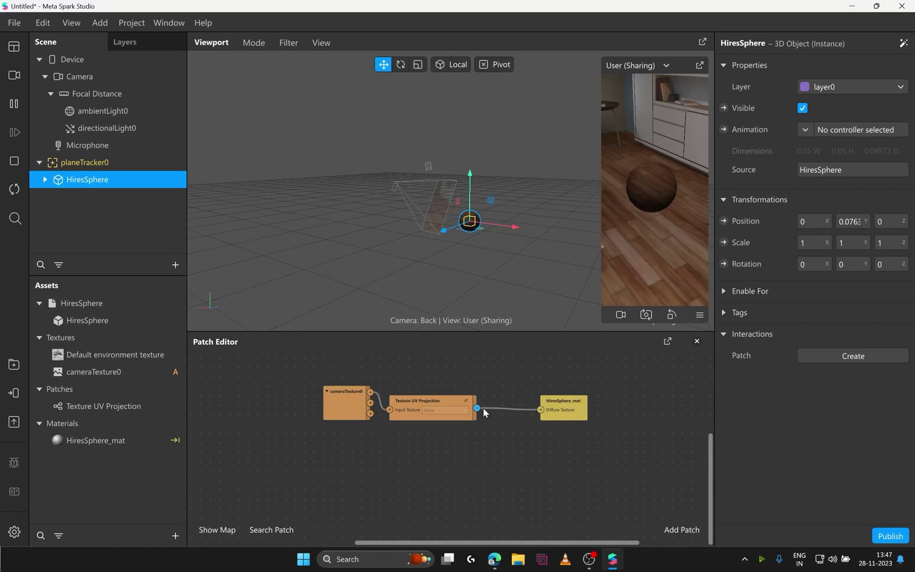
{"action": "left_click_drag", "start_coordinate": [494, 393], "coordinate": [472, 469]}
{"action": "left_click_drag", "start_coordinate": [571, 404], "coordinate": [618, 395]}
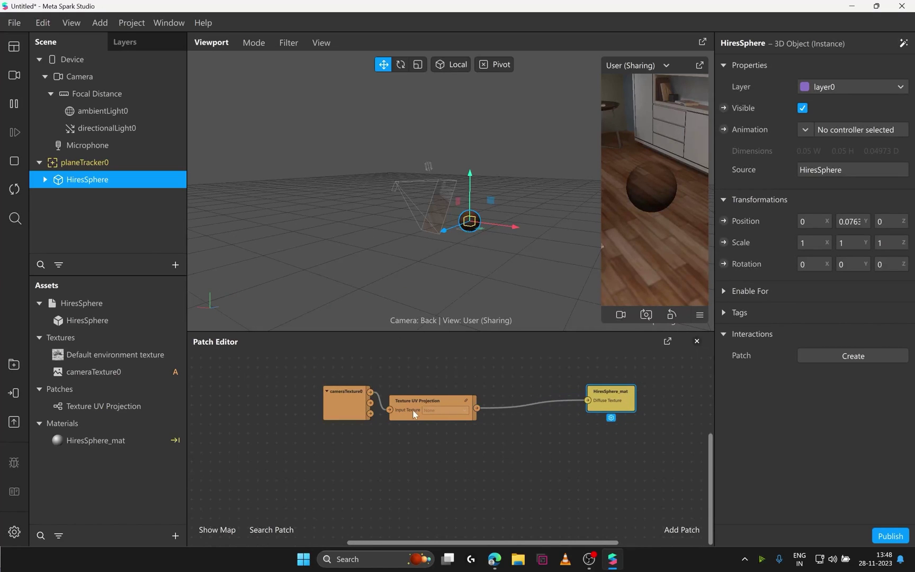
{"action": "left_click_drag", "start_coordinate": [417, 407], "coordinate": [427, 404]}
{"action": "left_click_drag", "start_coordinate": [368, 408], "coordinate": [349, 417]}
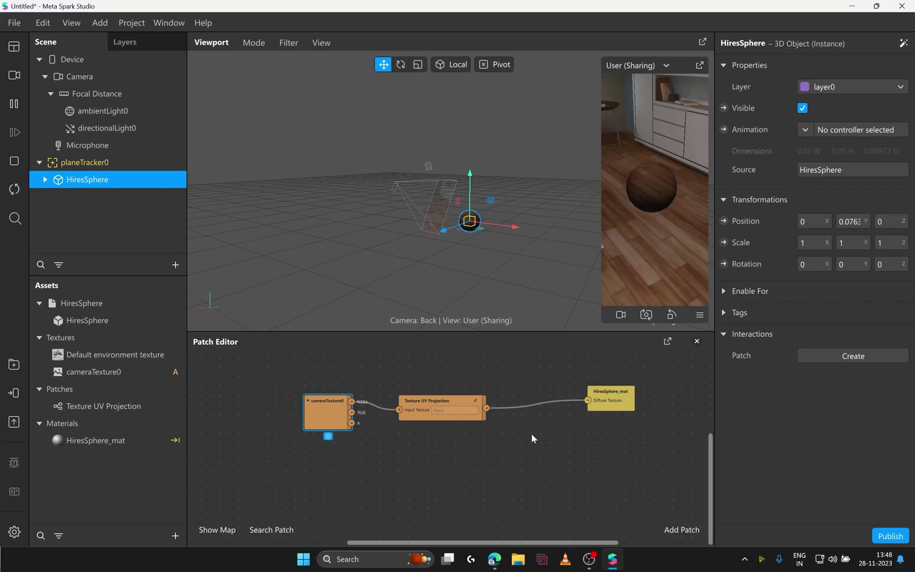
{"action": "left_click_drag", "start_coordinate": [429, 420], "coordinate": [419, 410]}
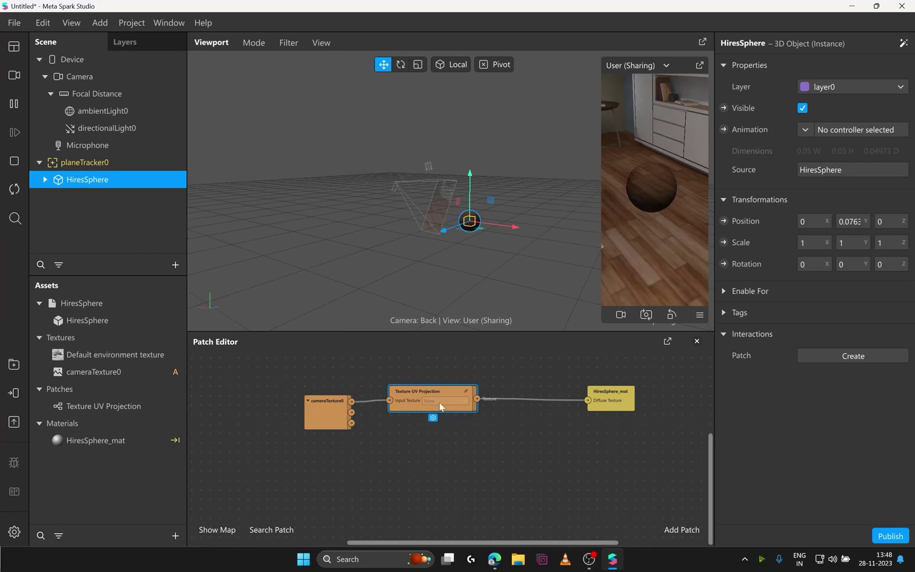
{"action": "scroll", "coordinate": [425, 426], "scroll_direction": "left", "scroll_amount": 1}
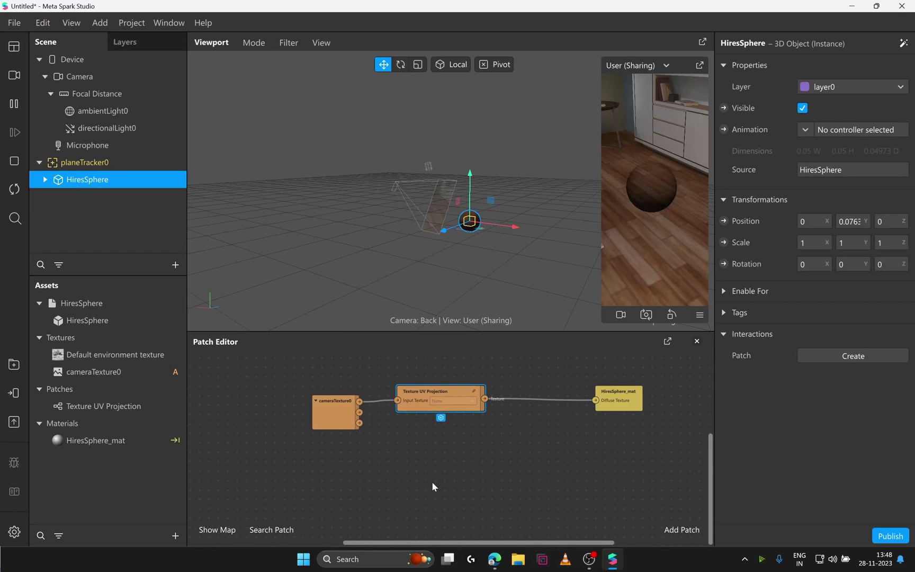
{"action": "left_click_drag", "start_coordinate": [433, 486], "coordinate": [454, 485]}
{"action": "double_click", "coordinate": [100, 440]}
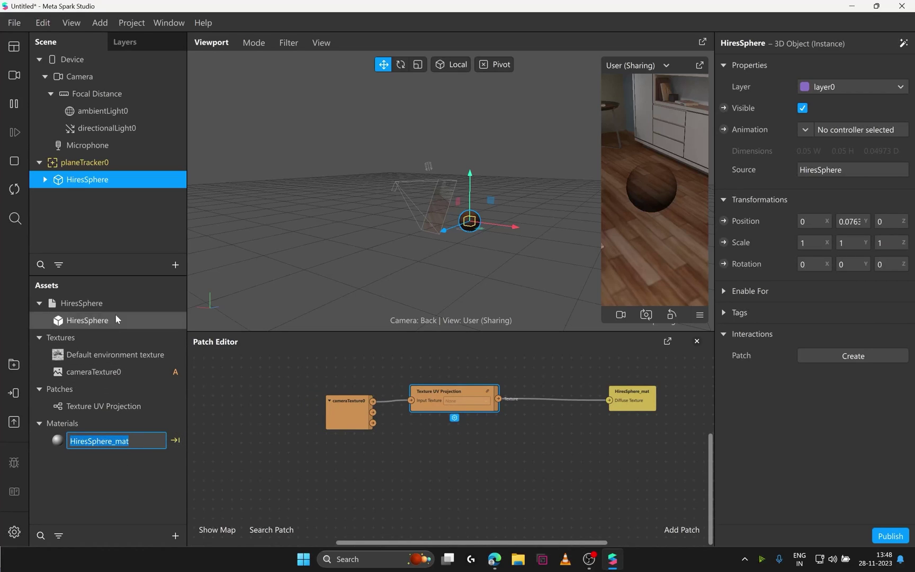
{"action": "left_click", "coordinate": [125, 210]}
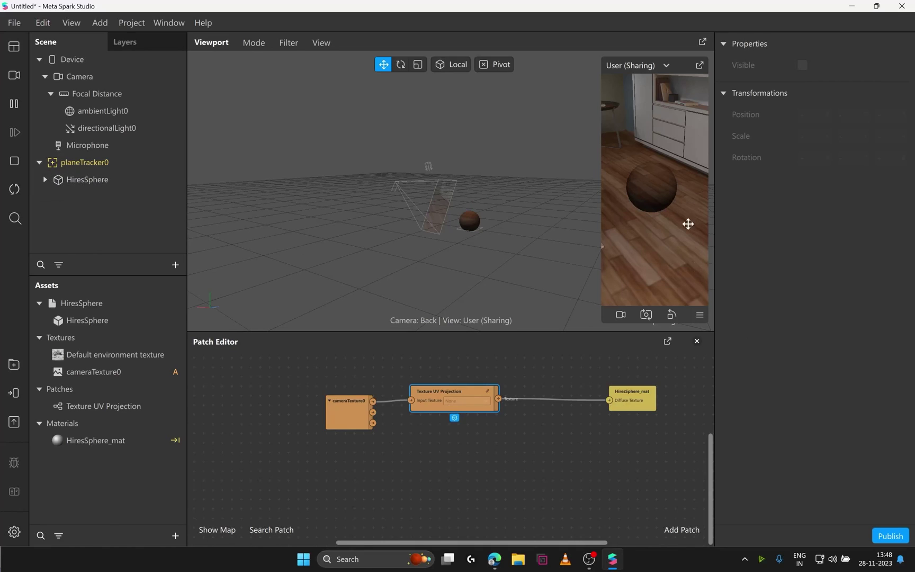
- Add a null object under planeTracker0 and name it Sync-er
{"action": "left_click", "coordinate": [81, 187]}
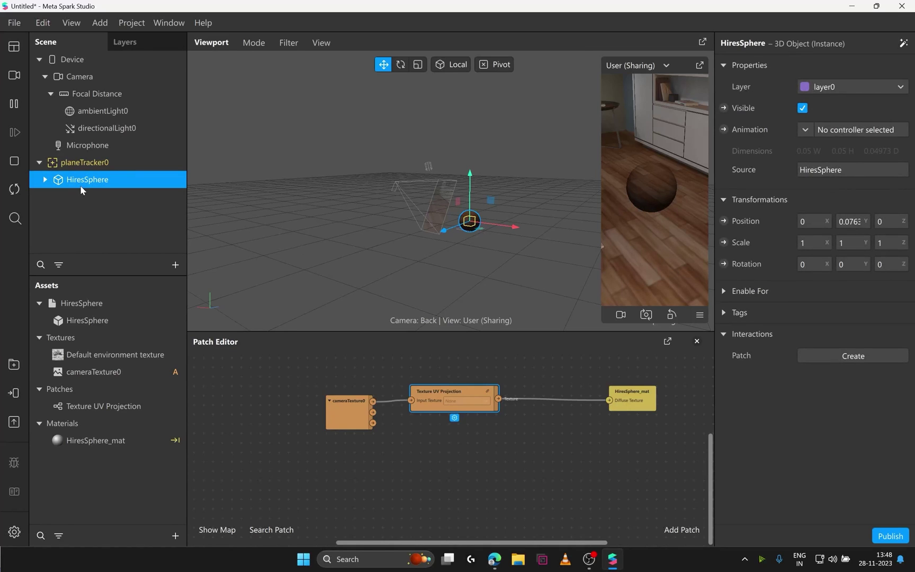
{"action": "right_click", "coordinate": [83, 163]}
{"action": "mouse_move", "coordinate": [127, 176]}
{"action": "left_click", "coordinate": [253, 220]}
{"action": "double_click", "coordinate": [98, 198]}
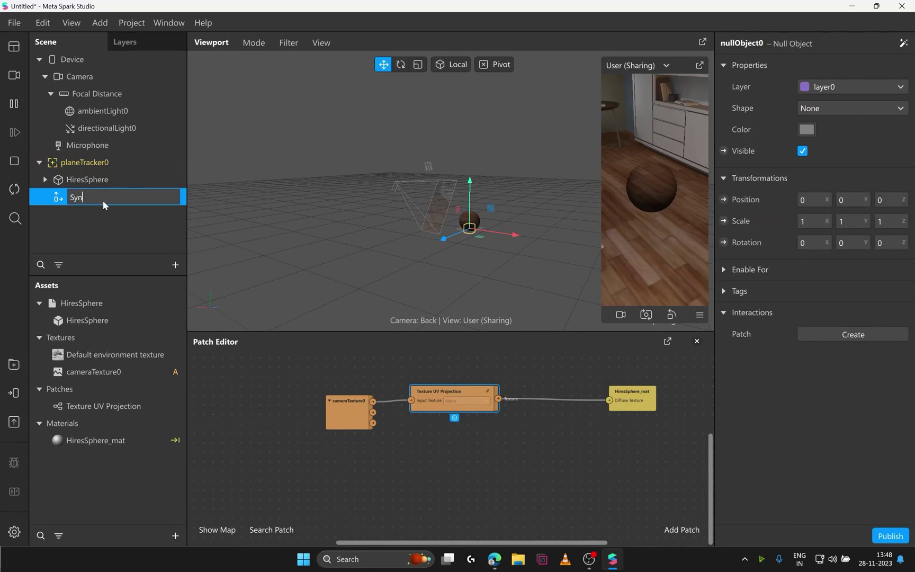
{"action": "type", "text": "Sync-er"}
{"action": "key", "text": "Return"}
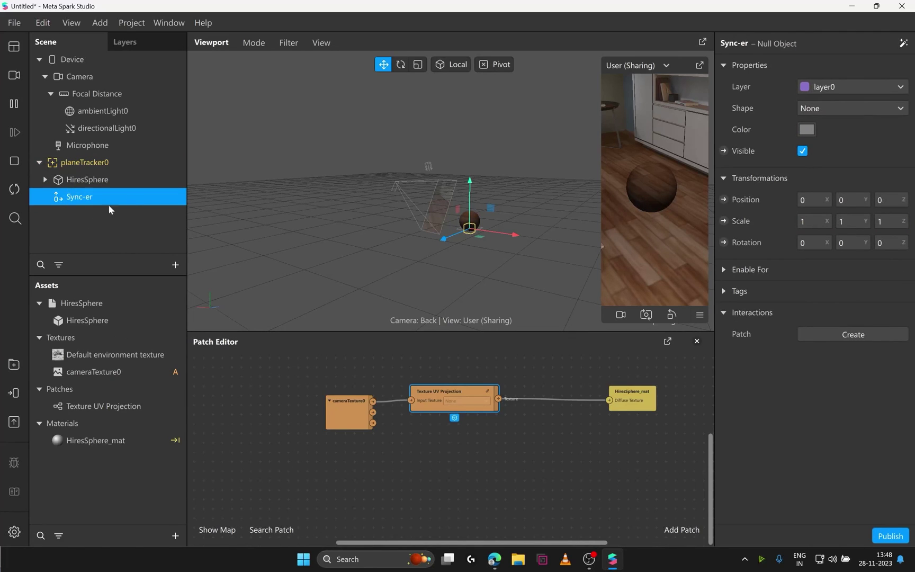
- Parent the HiresSphere object to Sync-er and rename it Baker Parent
{"action": "right_click", "coordinate": [74, 203]}
{"action": "left_click", "coordinate": [87, 179]}
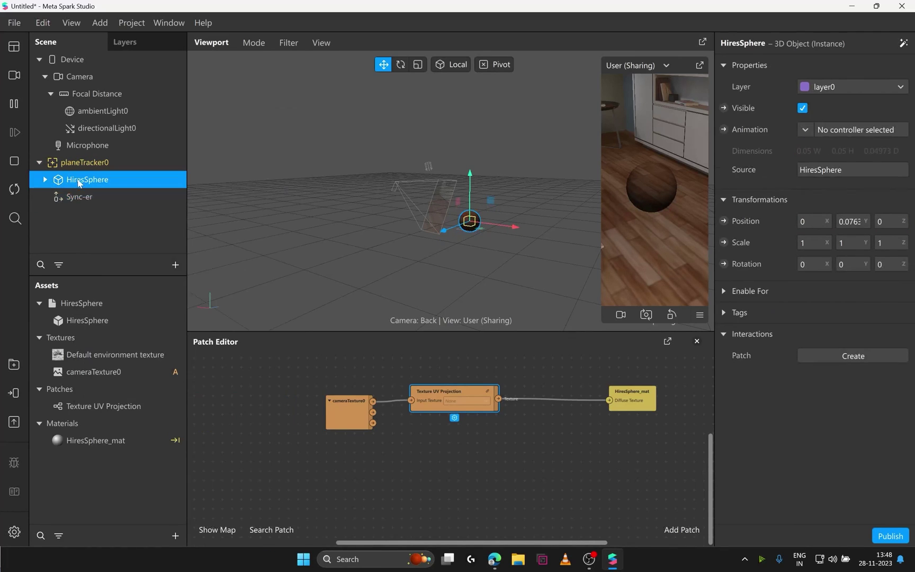
{"action": "left_click_drag", "start_coordinate": [87, 179], "coordinate": [95, 204]}
{"action": "double_click", "coordinate": [94, 197]}
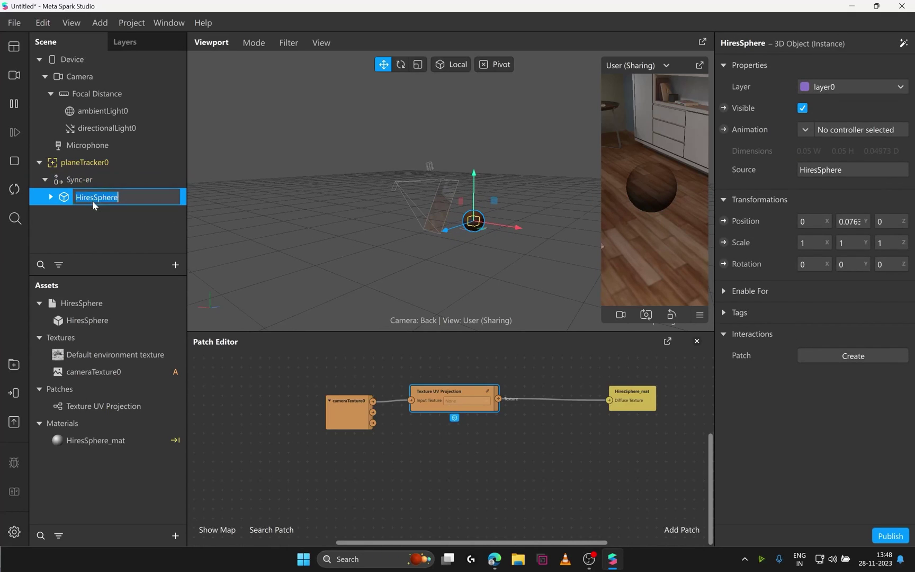
{"action": "type", "text": "Baker Parent"}
{"action": "key", "text": "Return"}
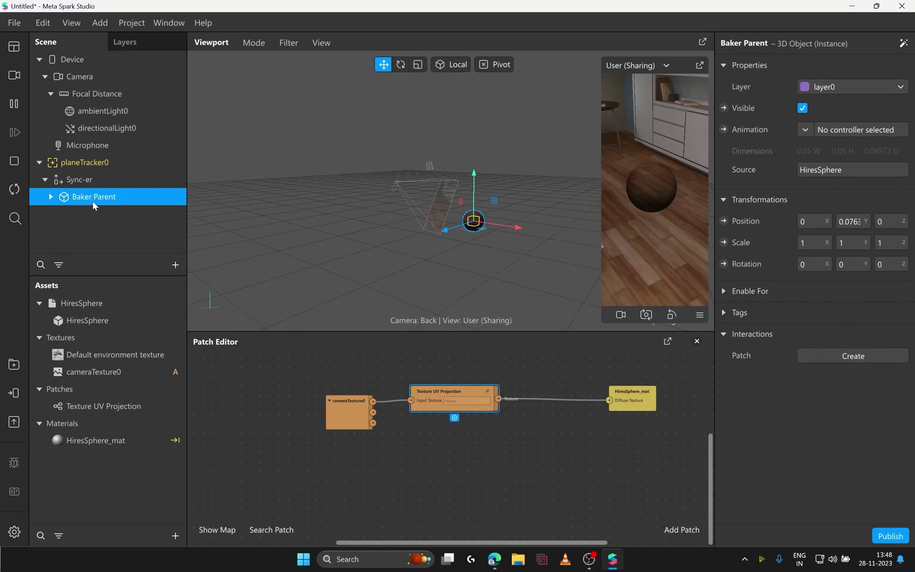
- Expand Baker Parent and rename its child mesh to baker
{"action": "left_click", "coordinate": [51, 198]}
{"action": "double_click", "coordinate": [85, 213]}
{"action": "type", "text": "aker"}
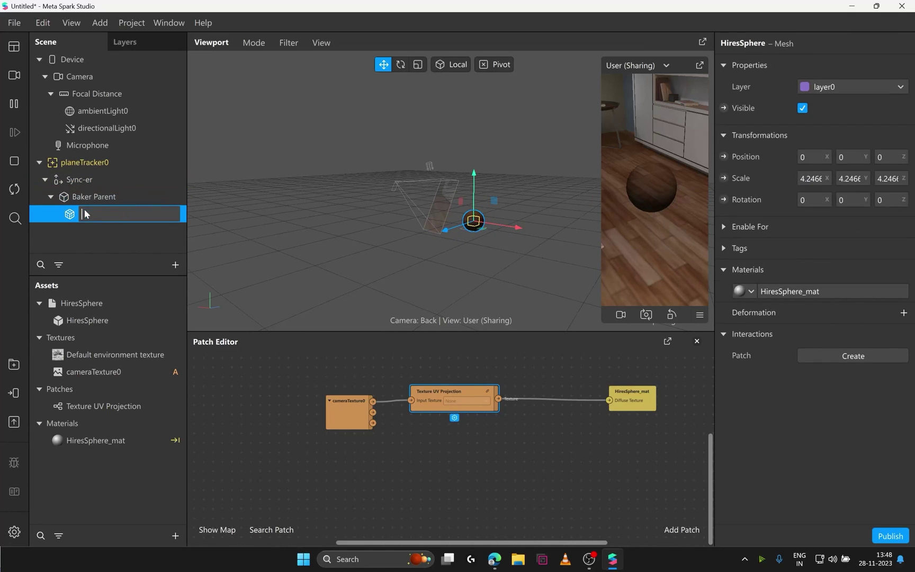
{"action": "type", "text": "baker"}
{"action": "key", "text": "Return"}
{"action": "left_click", "coordinate": [110, 233]}
- Duplicate Baker Parent with its child mesh and rename the copy Bakee Parent
{"action": "left_click", "coordinate": [90, 197]}
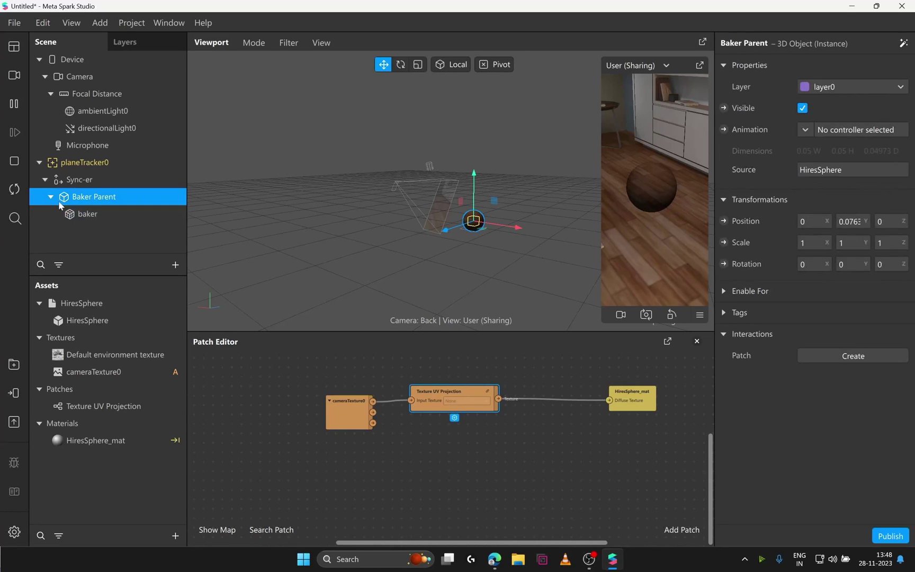
{"action": "left_click", "coordinate": [51, 198]}
{"action": "key", "text": "ctrl+d"}
{"action": "double_click", "coordinate": [87, 216]}
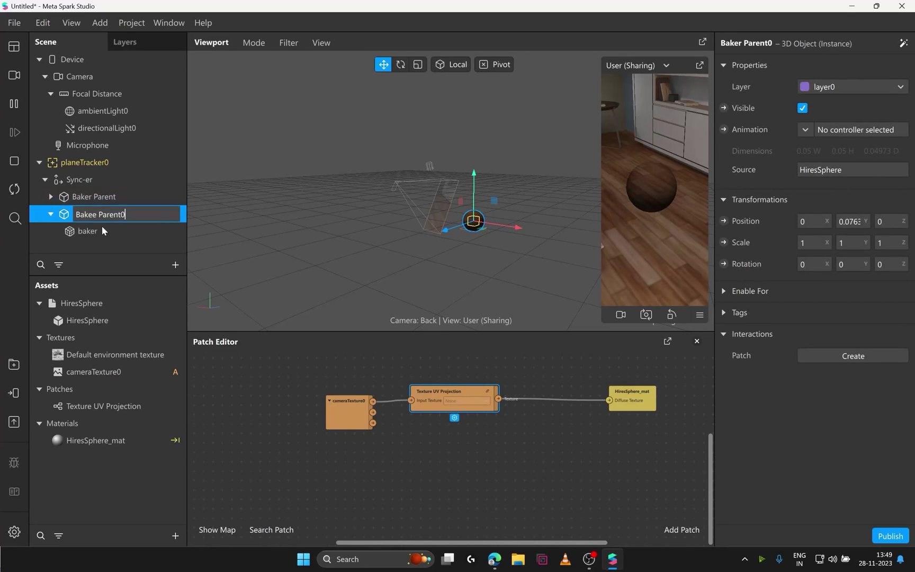
{"action": "key", "text": "BackSpace"}
{"action": "type", "text": "e"}
{"action": "key", "text": "Right"}
{"action": "key", "text": "Right"}
{"action": "key", "text": "Right"}
{"action": "key", "text": "Right"}
{"action": "key", "text": "Right"}
{"action": "key", "text": "Right"}
{"action": "key", "text": "Right"}
{"action": "key", "text": "BackSpace"}
{"action": "key", "text": "Return"}
- Rename the mesh inside the duplicated parent to bakee and expand Baker Parent to show both meshes
{"action": "double_click", "coordinate": [102, 228]}
{"action": "key", "text": "BackSpace"}
{"action": "type", "text": "e"}
{"action": "key", "text": "Return"}
{"action": "left_click", "coordinate": [95, 214]}
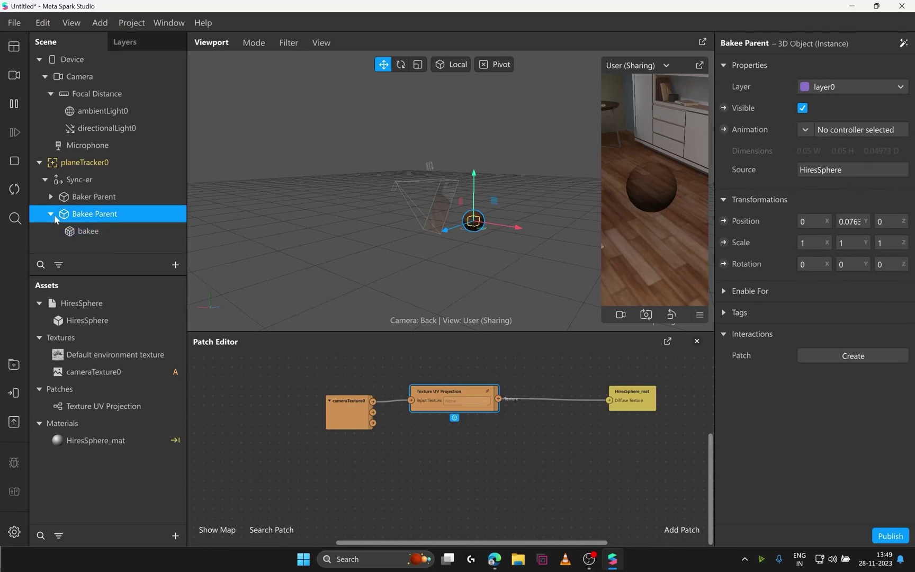
{"action": "left_click", "coordinate": [51, 196]}
{"action": "left_click", "coordinate": [93, 212]}
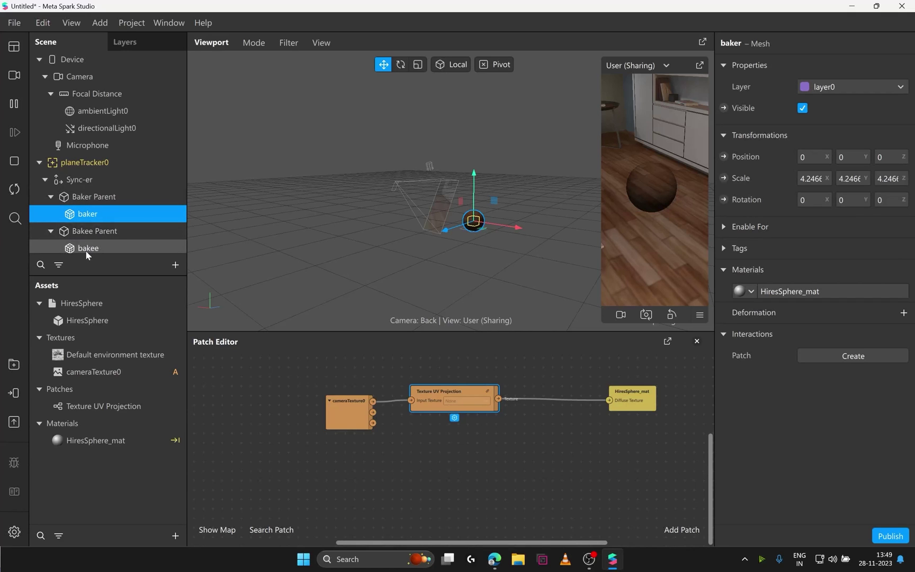
- Create the default render pipeline patches for the Device and arrange them above the Texture UV Projection chain
{"action": "left_click", "coordinate": [71, 60]}
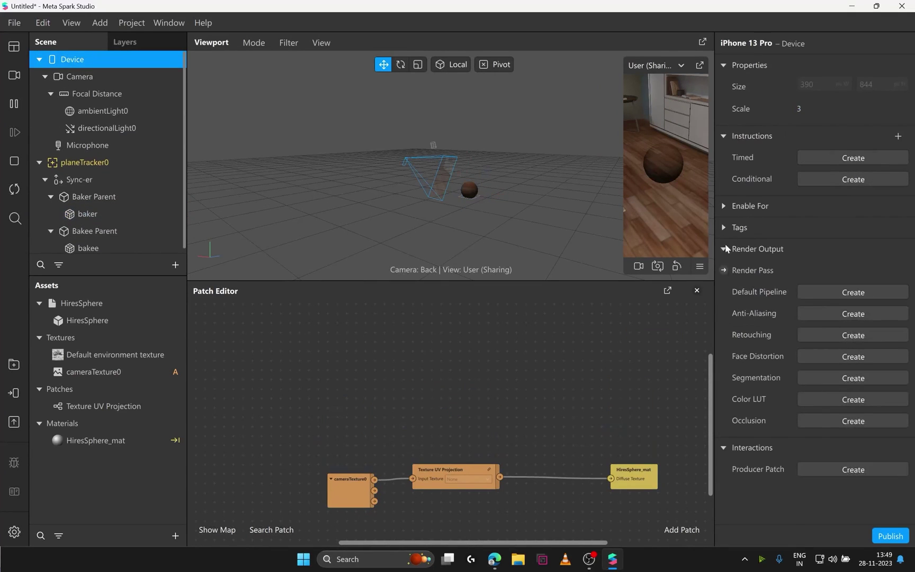
{"action": "left_click", "coordinate": [850, 295]}
{"action": "left_click_drag", "start_coordinate": [490, 449], "coordinate": [481, 361]}
{"action": "left_click_drag", "start_coordinate": [303, 403], "coordinate": [304, 348]}
{"action": "left_click_drag", "start_coordinate": [302, 473], "coordinate": [301, 426]}
{"action": "left_click_drag", "start_coordinate": [549, 422], "coordinate": [588, 384]}
{"action": "scroll", "coordinate": [588, 384], "scroll_direction": "left", "scroll_amount": 1}
{"action": "mouse_move", "coordinate": [661, 188]}
{"action": "left_mouse_down"}
{"action": "mouse_move", "coordinate": [638, 202]}
{"action": "mouse_move", "coordinate": [665, 186]}
{"action": "left_mouse_up"}
{"action": "scroll", "coordinate": [478, 413], "scroll_direction": "right", "scroll_amount": 3}
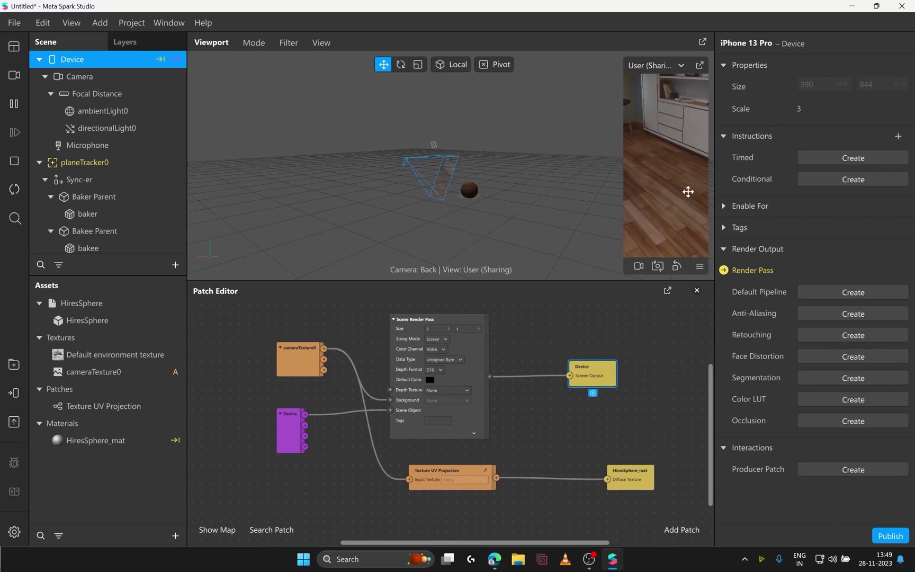
- Reposition the purple Device patch slightly closer to the Scene Render Pass patch
{"action": "left_click_drag", "start_coordinate": [271, 316], "coordinate": [604, 428]}
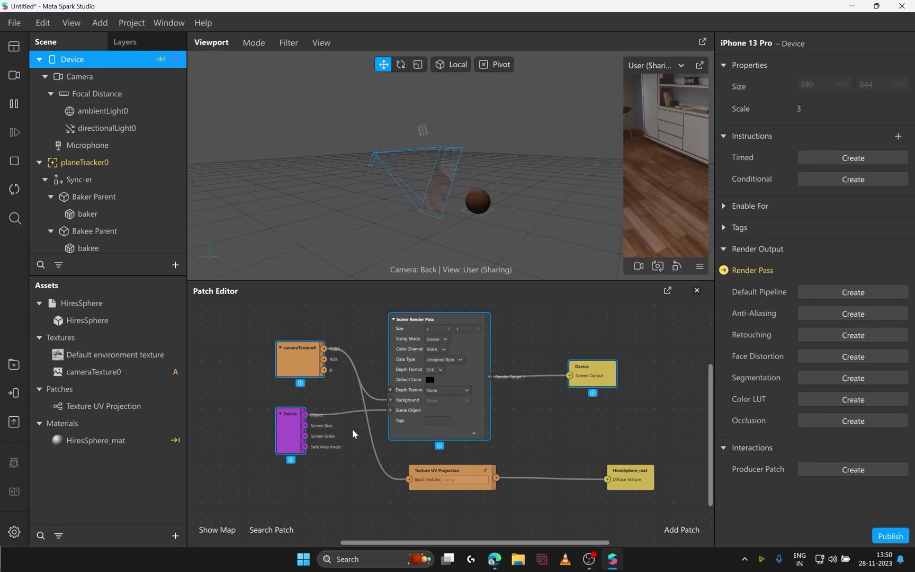
{"action": "scroll", "coordinate": [334, 450], "scroll_direction": "up", "scroll_amount": 5}
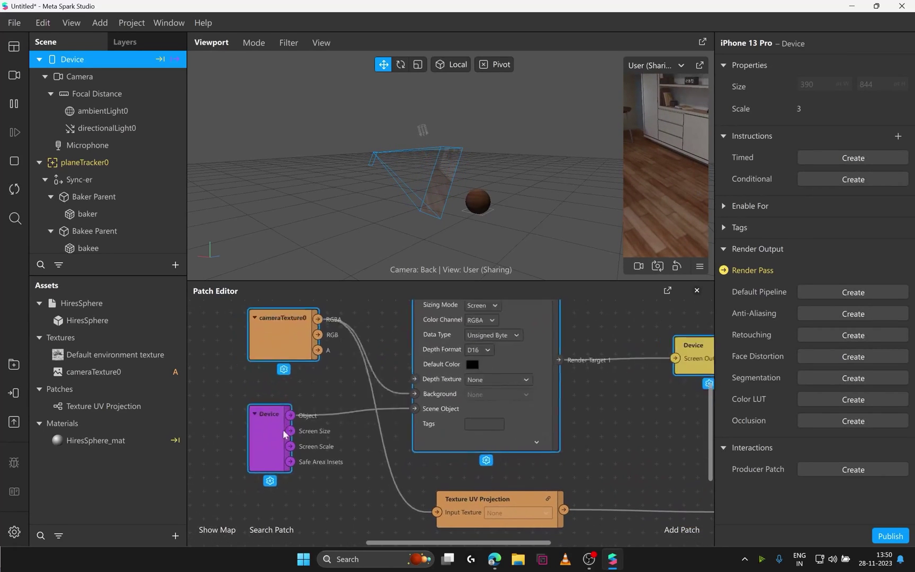
{"action": "left_click", "coordinate": [266, 396]}
{"action": "left_click_drag", "start_coordinate": [276, 456], "coordinate": [292, 442]}
{"action": "middle_click_drag", "start_coordinate": [304, 399], "coordinate": [307, 418]}
- Collapse the Device hierarchy in the scene and expand the Tags settings of planeTracker0
{"action": "left_click", "coordinate": [40, 59]}
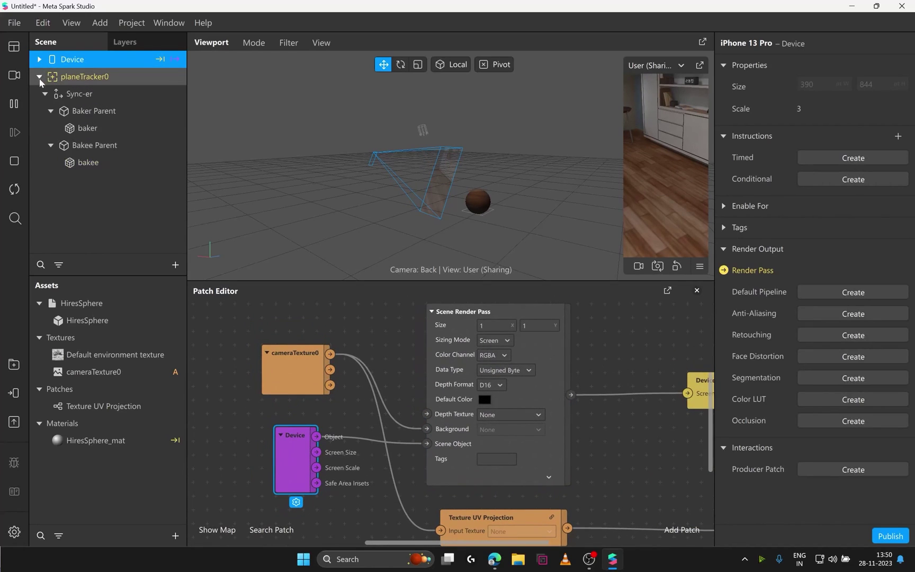
{"action": "left_click", "coordinate": [39, 76]}
{"action": "left_click", "coordinate": [88, 62]}
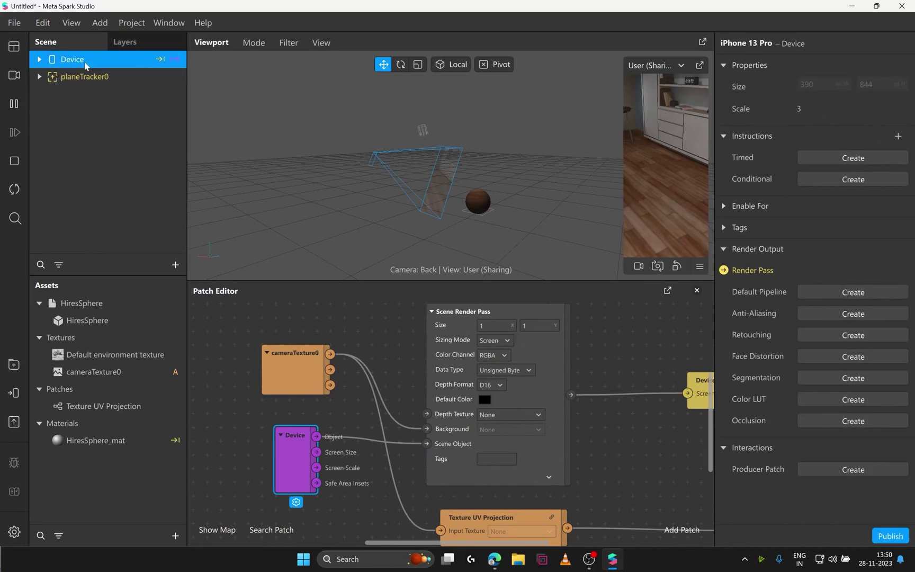
{"action": "left_click", "coordinate": [40, 83]}
{"action": "left_click", "coordinate": [40, 77]}
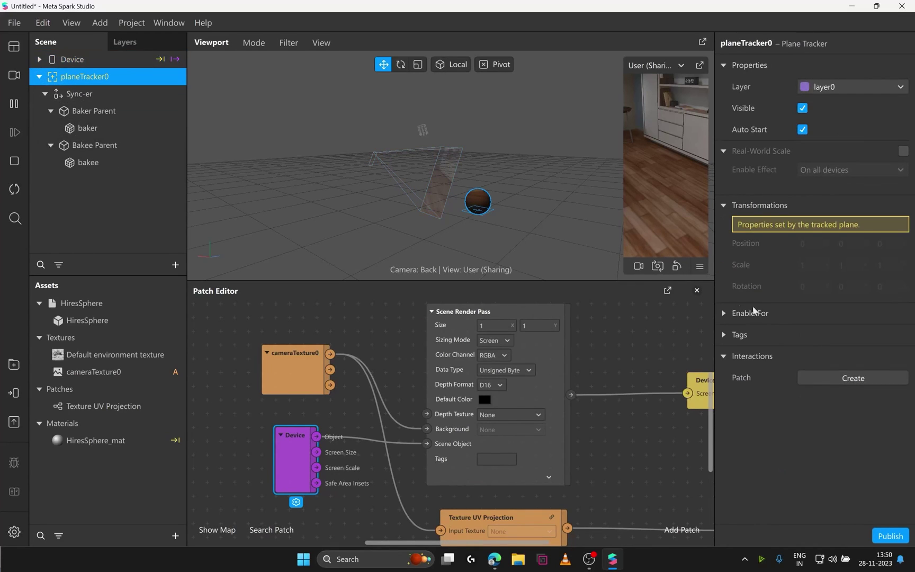
{"action": "left_click", "coordinate": [729, 335]}
- Move the Device patch aside and disconnect its Object output from the Scene Render Pass's Scene Object input
{"action": "left_click_drag", "start_coordinate": [293, 448], "coordinate": [267, 463]}
{"action": "left_click_drag", "start_coordinate": [426, 444], "coordinate": [376, 476]}
{"action": "left_click", "coordinate": [376, 477]}
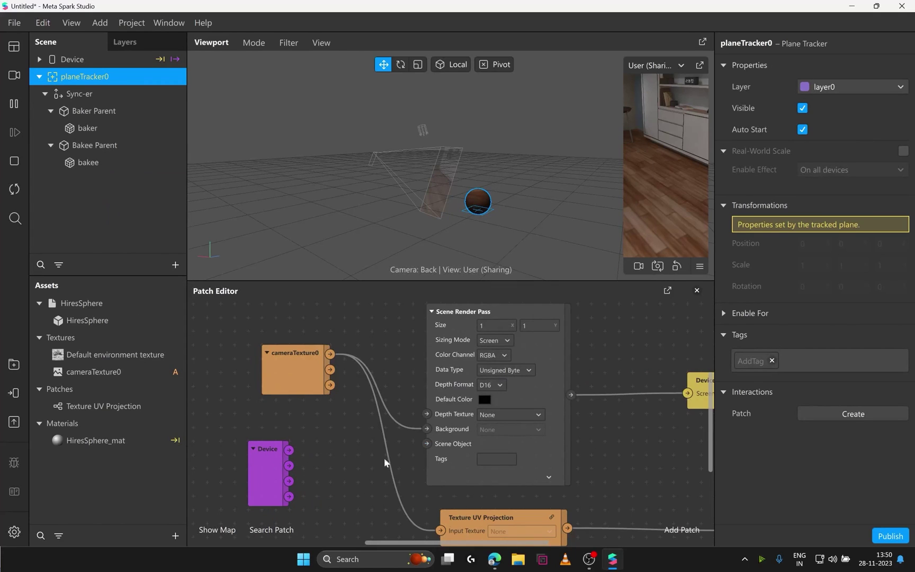
- Add the tag "render" to planeTracker0
{"action": "left_click", "coordinate": [751, 361]}
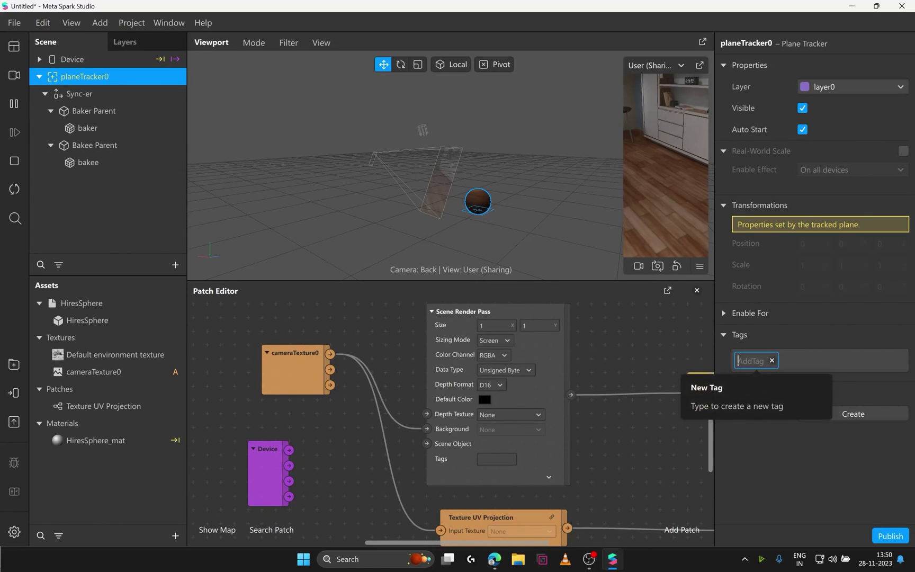
{"action": "type", "text": "render"}
{"action": "key", "text": "Return"}
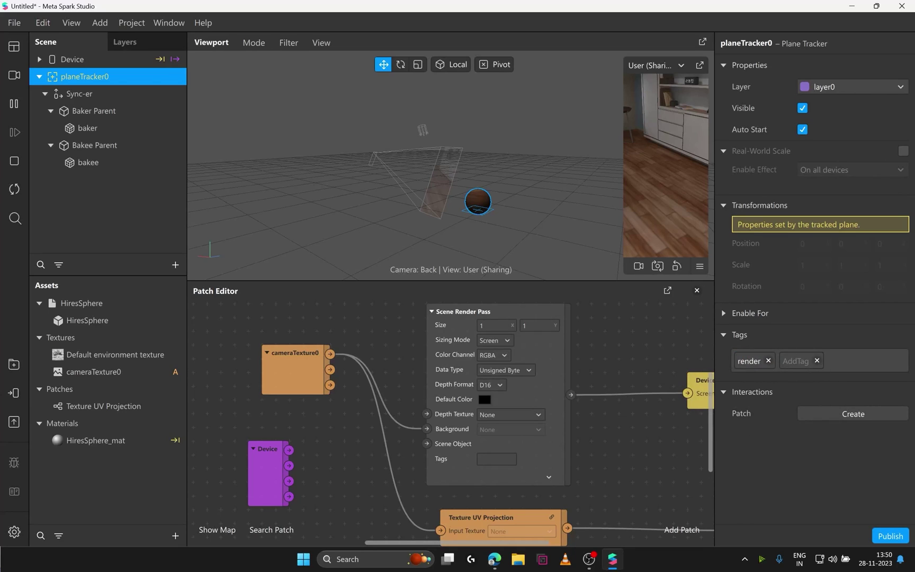
- Set the Tags value of the Scene Render Pass patch to "render"
{"action": "left_click", "coordinate": [496, 459]}
{"action": "type", "text": "render"}
{"action": "key", "text": "Return"}
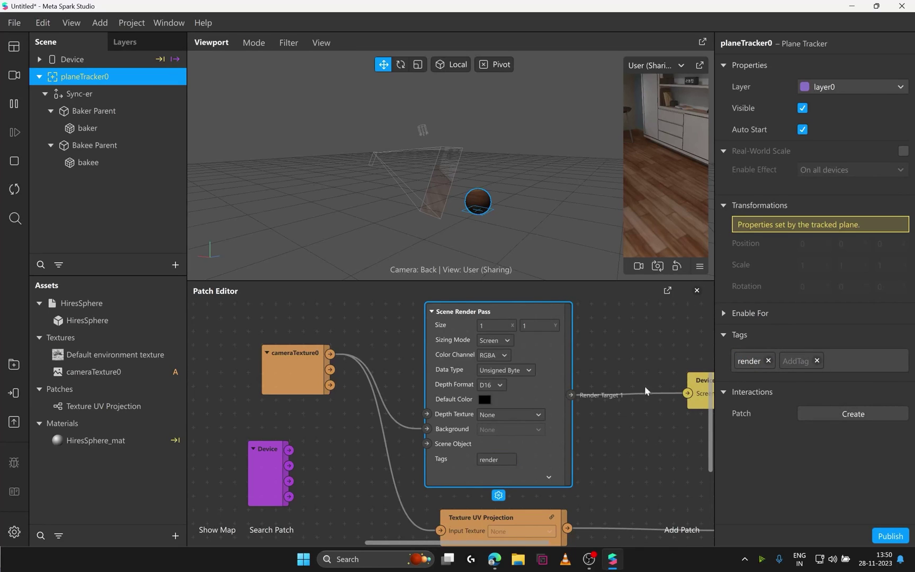
{"action": "left_click", "coordinate": [497, 460]}
{"action": "left_click", "coordinate": [498, 459]}
- Check the Sync-er object's tags, and extend the Scene Render Pass tag to "render.subtree" so planeTracker0's children are included
{"action": "left_click", "coordinate": [84, 79]}
{"action": "left_click", "coordinate": [88, 93]}
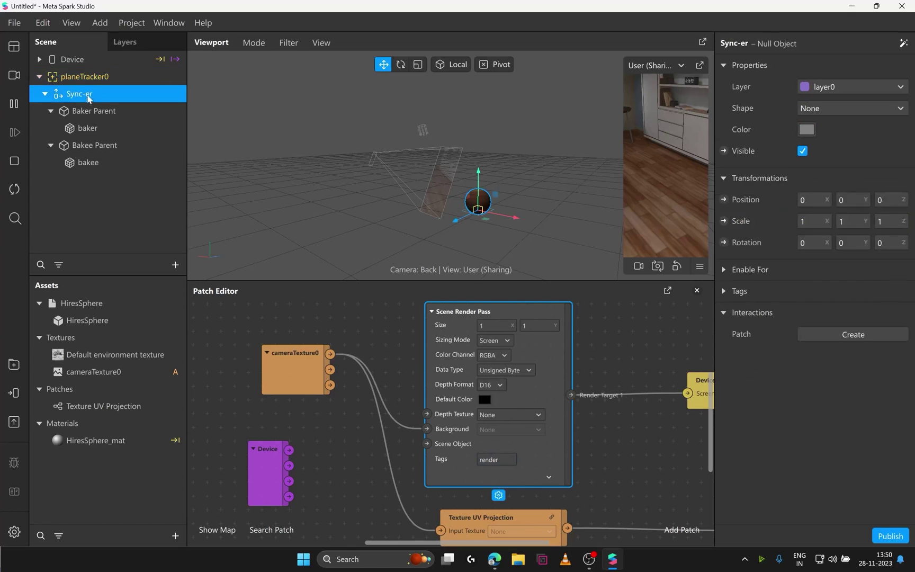
{"action": "left_click", "coordinate": [724, 291]}
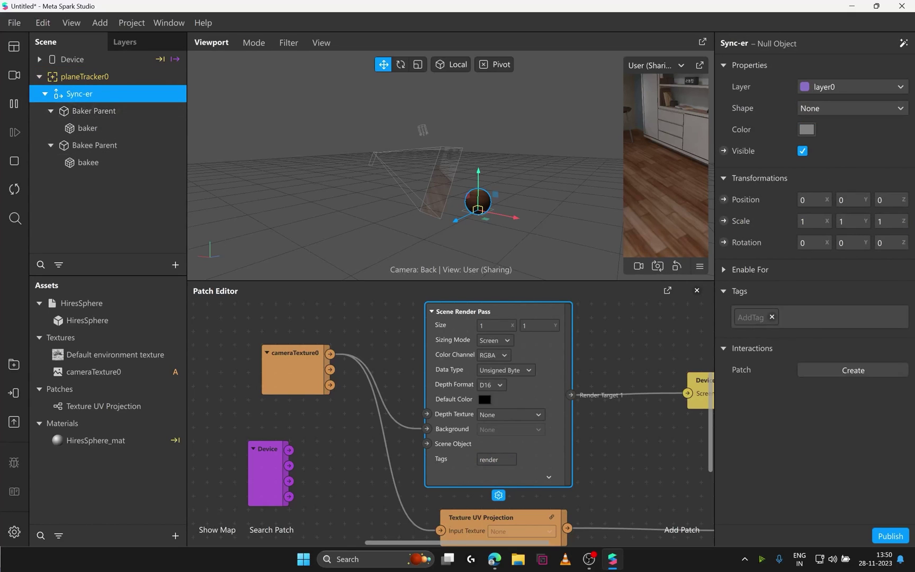
{"action": "left_click", "coordinate": [79, 77]}
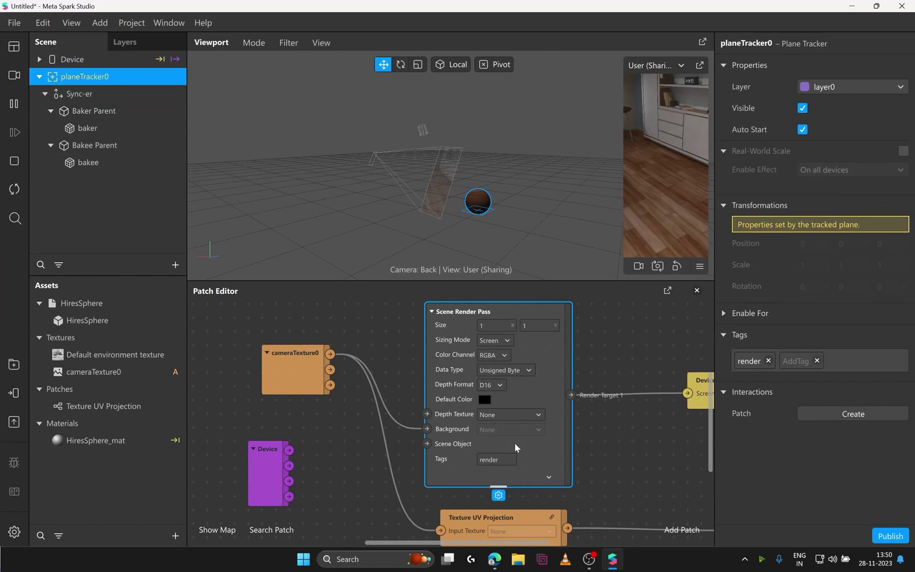
{"action": "left_click", "coordinate": [500, 459]}
{"action": "type", "text": ".subtree"}
{"action": "key", "text": "Return"}
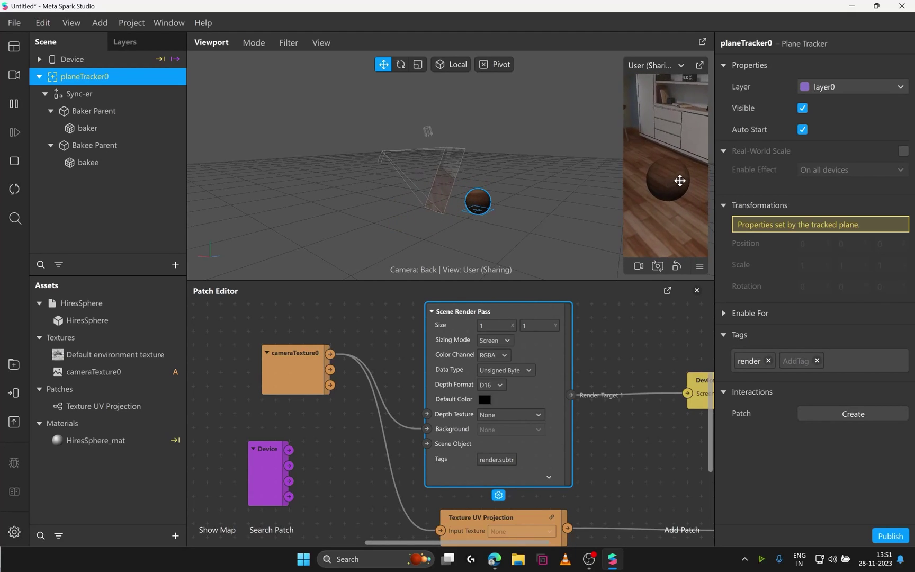
- Move the Texture UV Projection and HiresSphere_mat patches farther below the render pass and shift cameraTexture0 slightly
{"action": "scroll", "coordinate": [580, 423], "scroll_direction": "down", "scroll_amount": 4}
{"action": "middle_click_drag", "start_coordinate": [580, 422], "coordinate": [426, 393]}
{"action": "scroll", "coordinate": [425, 402], "scroll_direction": "up", "scroll_amount": 3}
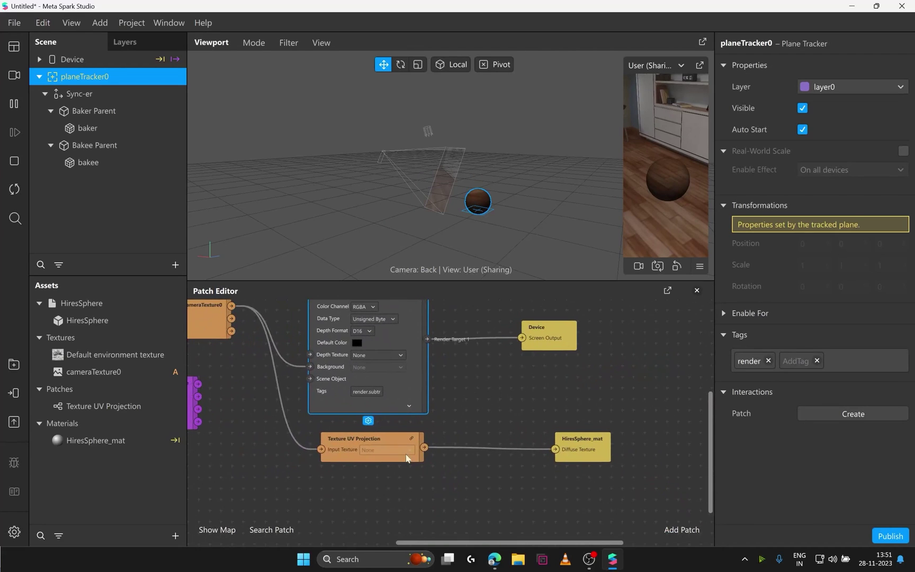
{"action": "left_click_drag", "start_coordinate": [403, 455], "coordinate": [425, 533]}
{"action": "left_click_drag", "start_coordinate": [602, 451], "coordinate": [668, 472]}
{"action": "middle_click_drag", "start_coordinate": [465, 436], "coordinate": [498, 419]}
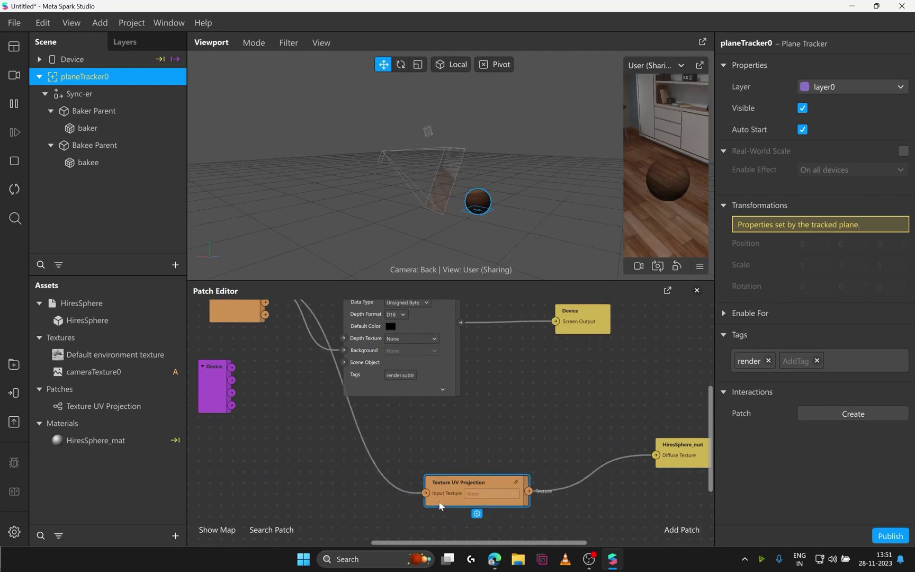
{"action": "left_click_drag", "start_coordinate": [440, 504], "coordinate": [365, 500]}
{"action": "middle_click_drag", "start_coordinate": [419, 410], "coordinate": [489, 406]}
{"action": "left_click_drag", "start_coordinate": [310, 317], "coordinate": [297, 329]}
{"action": "middle_click_drag", "start_coordinate": [374, 359], "coordinate": [391, 391]}
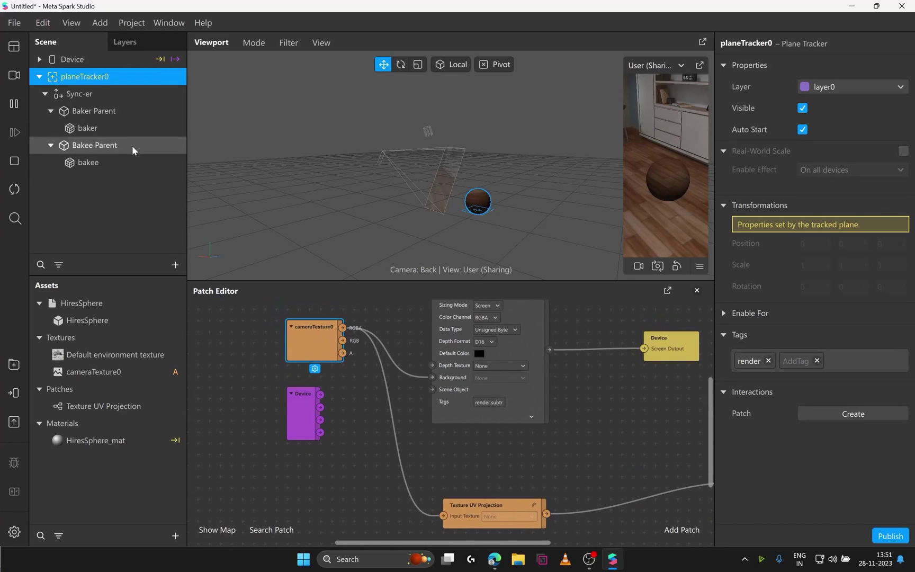
- Disconnect Texture UV Projection from the HiresSphere_mat diffuse texture and spread the two patches apart
{"action": "left_click", "coordinate": [132, 153]}
{"action": "scroll", "coordinate": [530, 445], "scroll_direction": "right", "scroll_amount": 6}
{"action": "scroll", "coordinate": [529, 444], "scroll_direction": "down", "scroll_amount": 5}
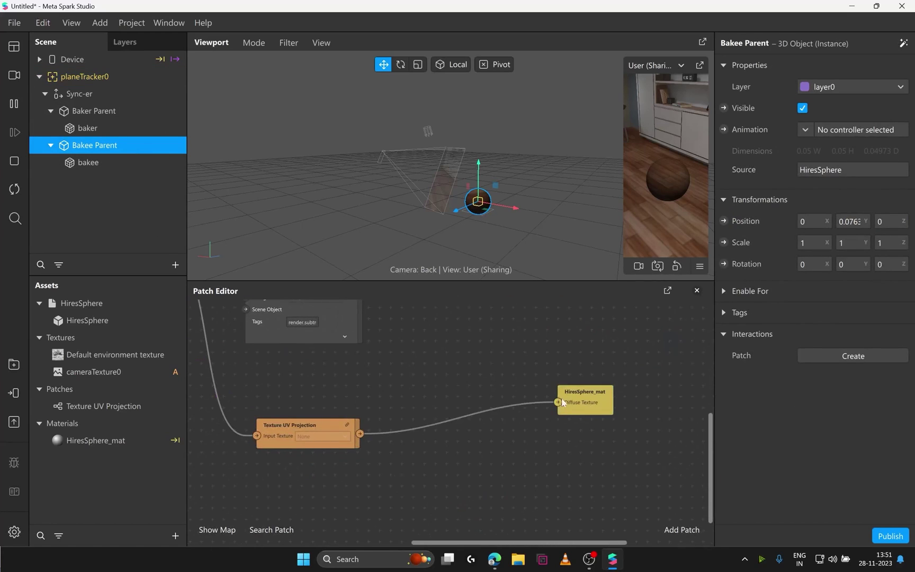
{"action": "left_click_drag", "start_coordinate": [559, 401], "coordinate": [552, 473]}
{"action": "left_click", "coordinate": [552, 474]}
{"action": "middle_click_drag", "start_coordinate": [556, 429], "coordinate": [593, 427]}
{"action": "left_click_drag", "start_coordinate": [366, 424], "coordinate": [351, 434]}
{"action": "left_click_drag", "start_coordinate": [652, 402], "coordinate": [662, 402]}
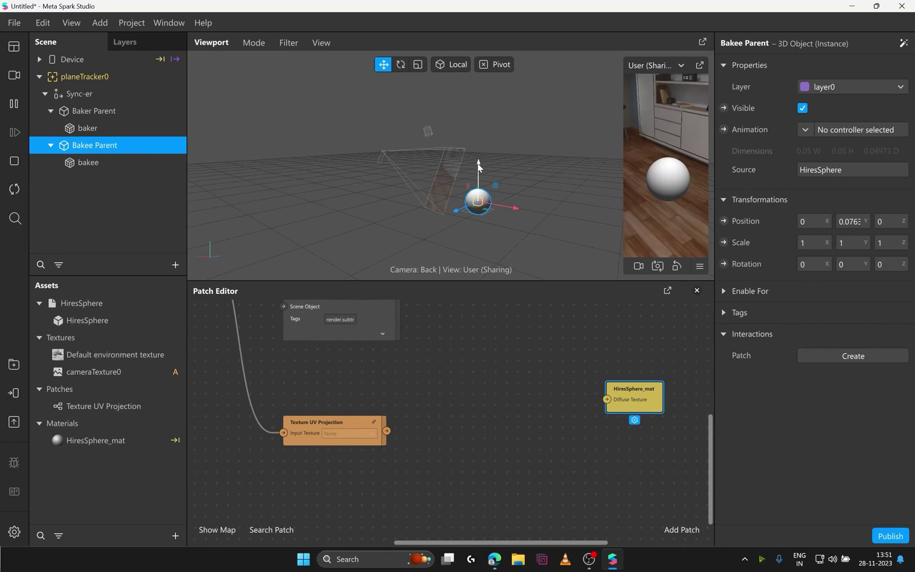
- Try moving the Bakee Parent sphere up along Y and sideways along X
{"action": "left_click_drag", "start_coordinate": [478, 164], "coordinate": [484, 124]}
{"action": "key", "text": "ctrl+z"}
{"action": "mouse_move", "coordinate": [510, 207]}
{"action": "left_mouse_down"}
{"action": "mouse_move", "coordinate": [532, 211]}
{"action": "mouse_move", "coordinate": [525, 214]}
{"action": "left_mouse_up"}
{"action": "key", "text": "ctrl+z"}
- Toggle the visibility of Baker Parent and Bakee Parent, leaving only Bakee Parent hidden
{"action": "scroll", "coordinate": [470, 201], "scroll_direction": "up", "scroll_amount": 3}
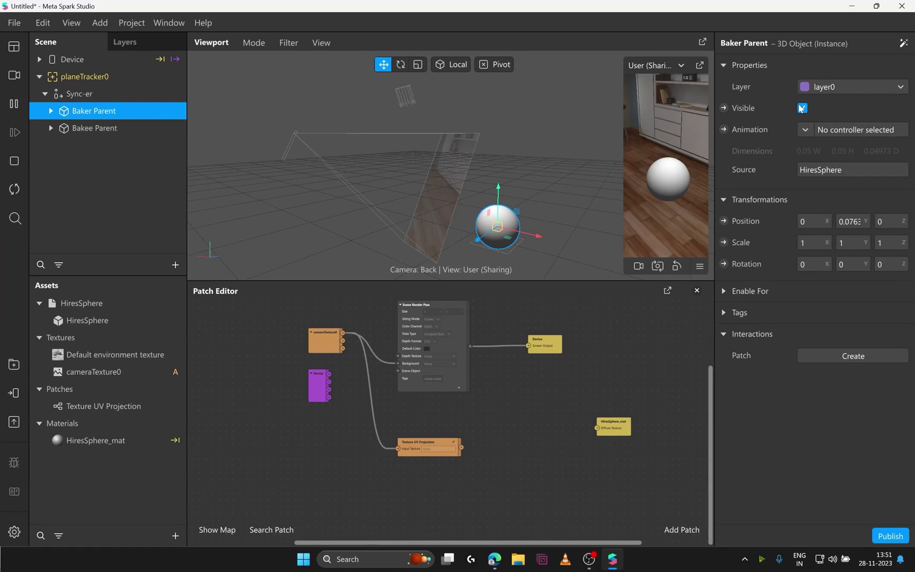
{"action": "left_click", "coordinate": [802, 108]}
{"action": "left_click", "coordinate": [94, 128]}
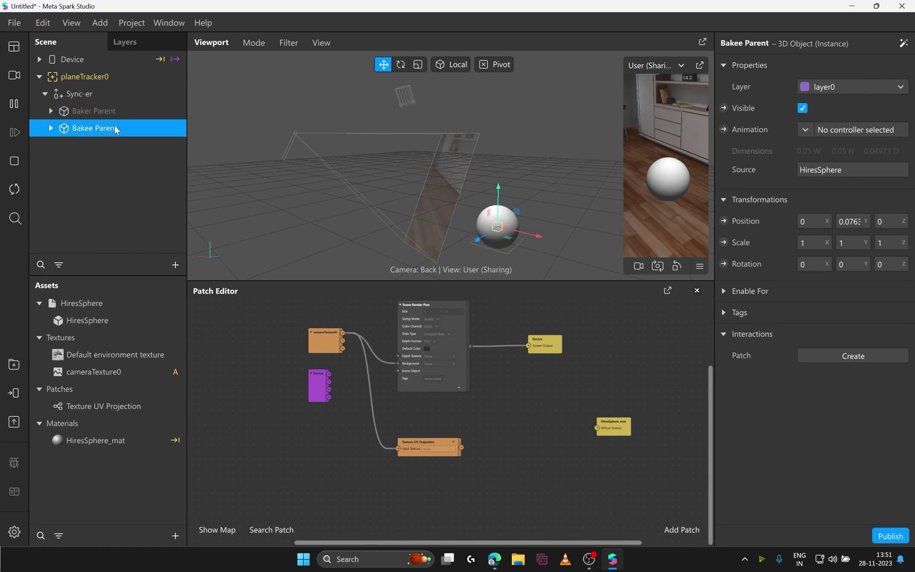
{"action": "left_click", "coordinate": [802, 109]}
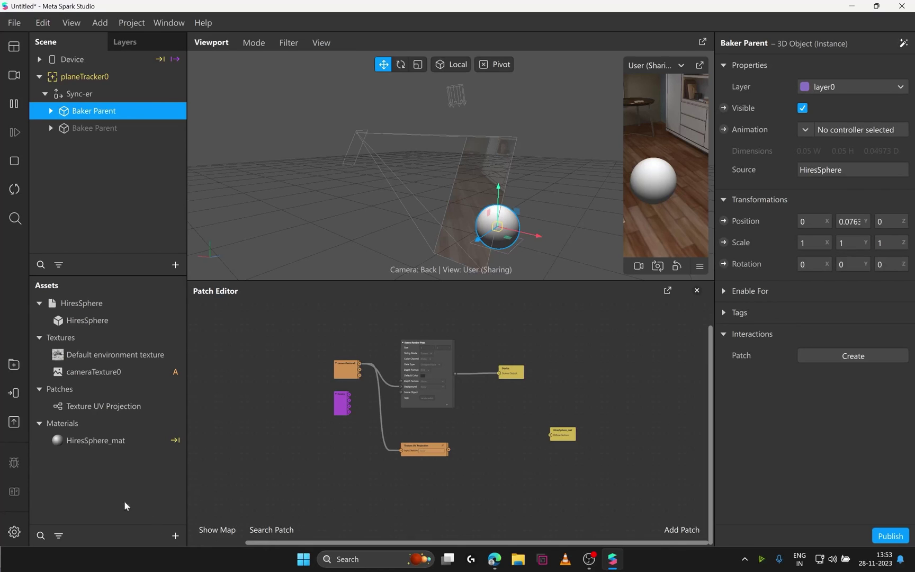
- Add a shader code asset to the project and review its default code in the code editor
{"action": "right_click", "coordinate": [110, 478]}
{"action": "mouse_move", "coordinate": [174, 492]}
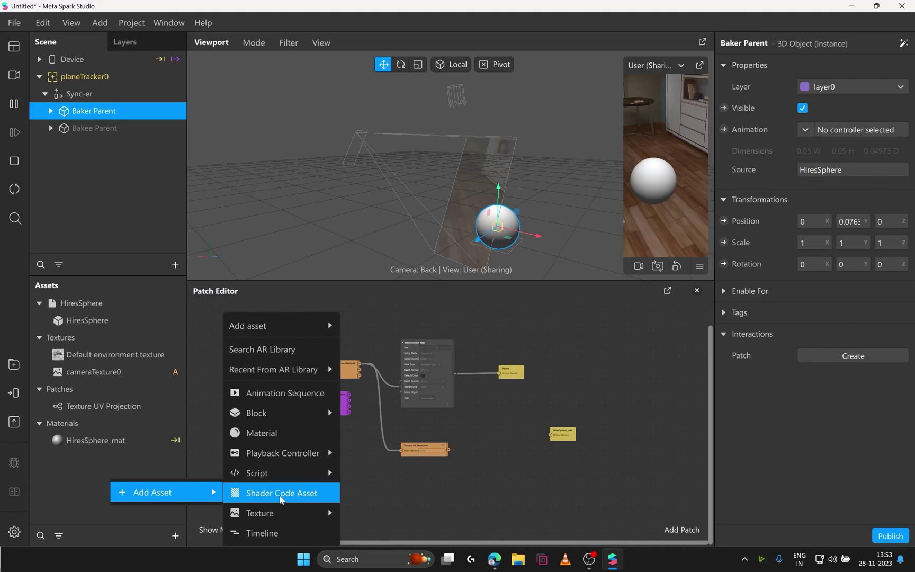
{"action": "left_click", "coordinate": [281, 497]}
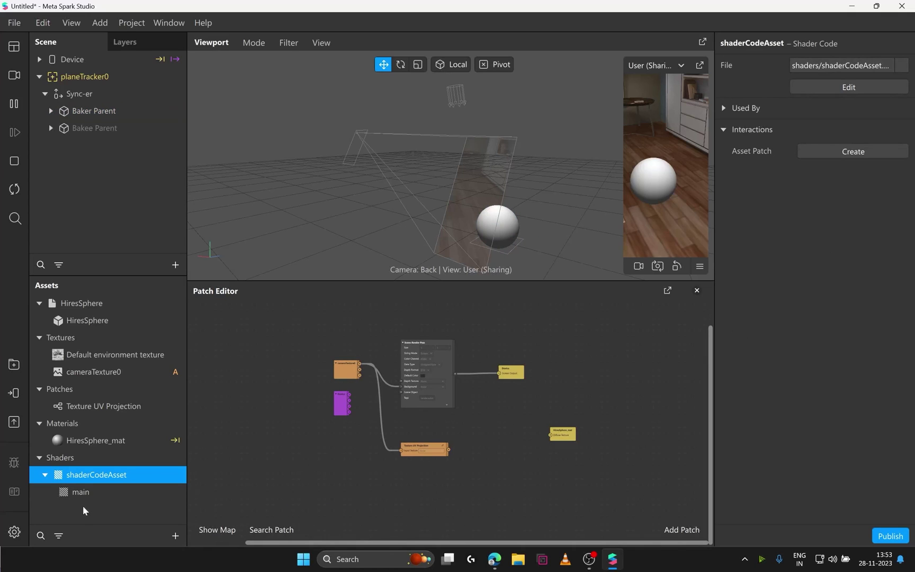
{"action": "double_click", "coordinate": [109, 475]}
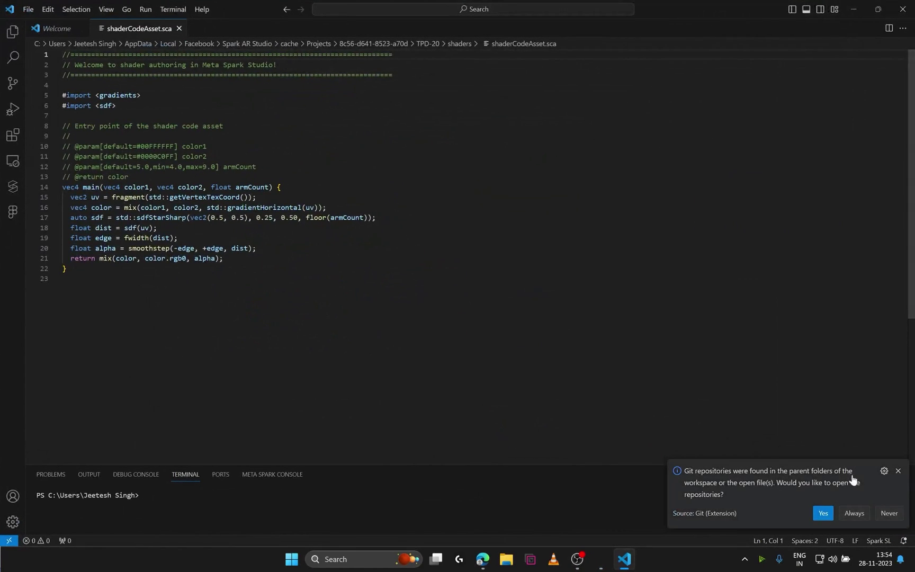
{"action": "left_click", "coordinate": [898, 470]}
{"action": "left_click_drag", "start_coordinate": [105, 283], "coordinate": [63, 54]}
{"action": "left_click", "coordinate": [63, 278]}
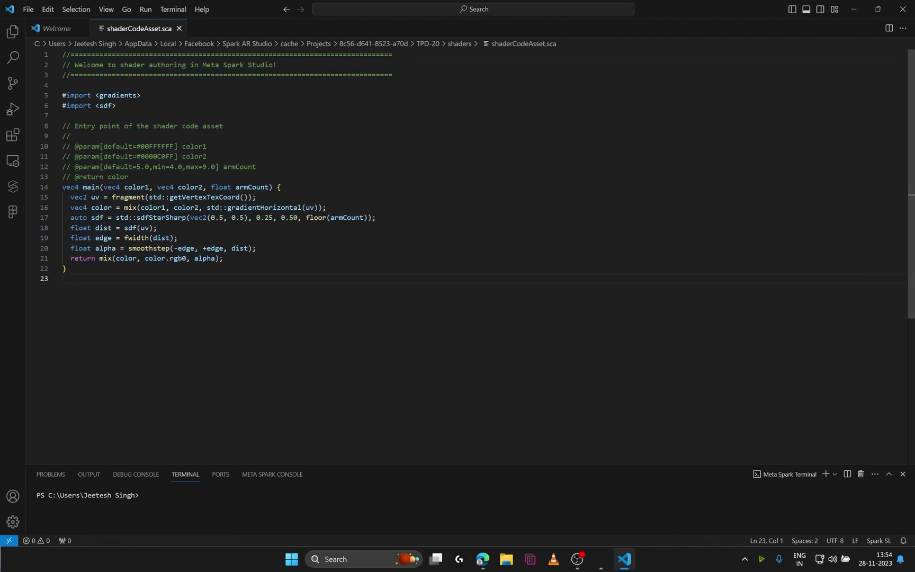
{"action": "left_click", "coordinate": [853, 9]}
- Create a new material using the shader asset as its shader type and set its armCount to about 5.58
{"action": "left_click", "coordinate": [176, 536]}
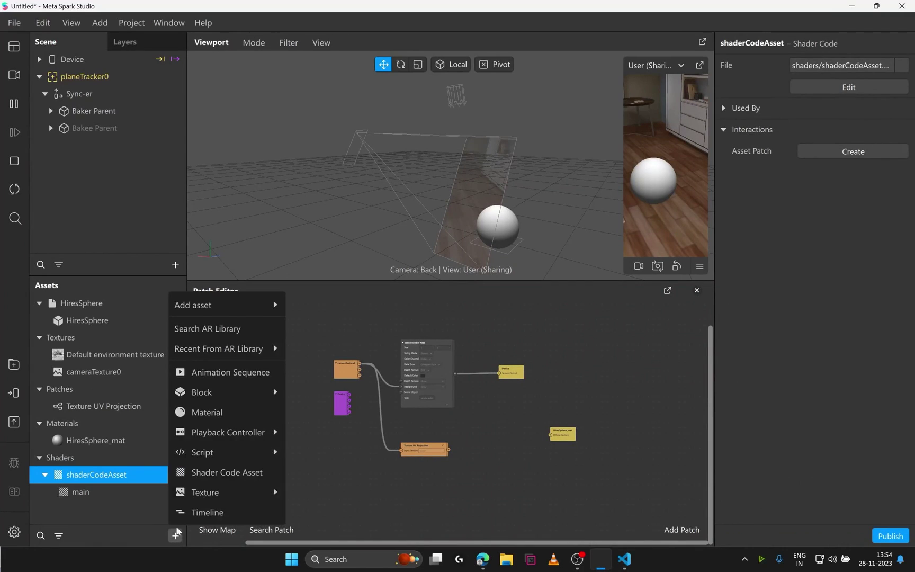
{"action": "left_click", "coordinate": [225, 412]}
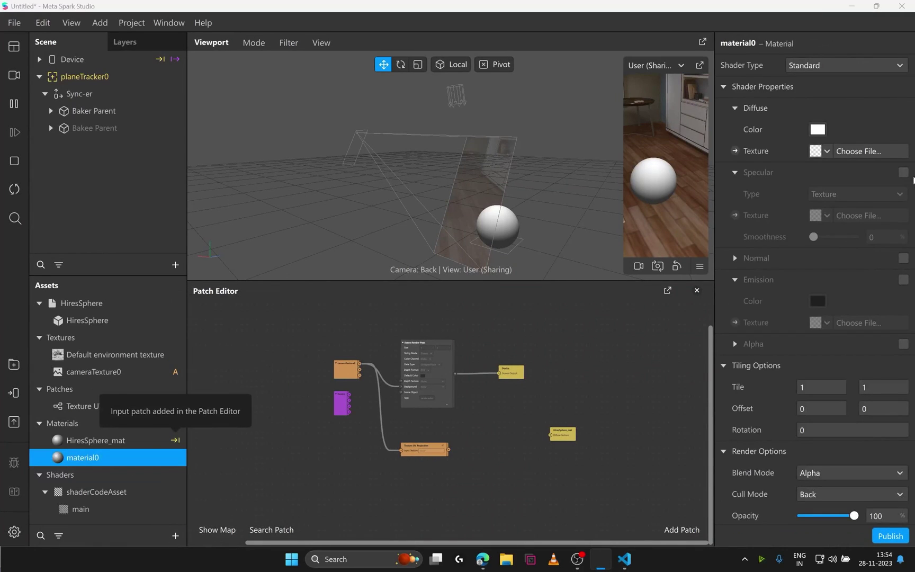
{"action": "left_click", "coordinate": [828, 60]}
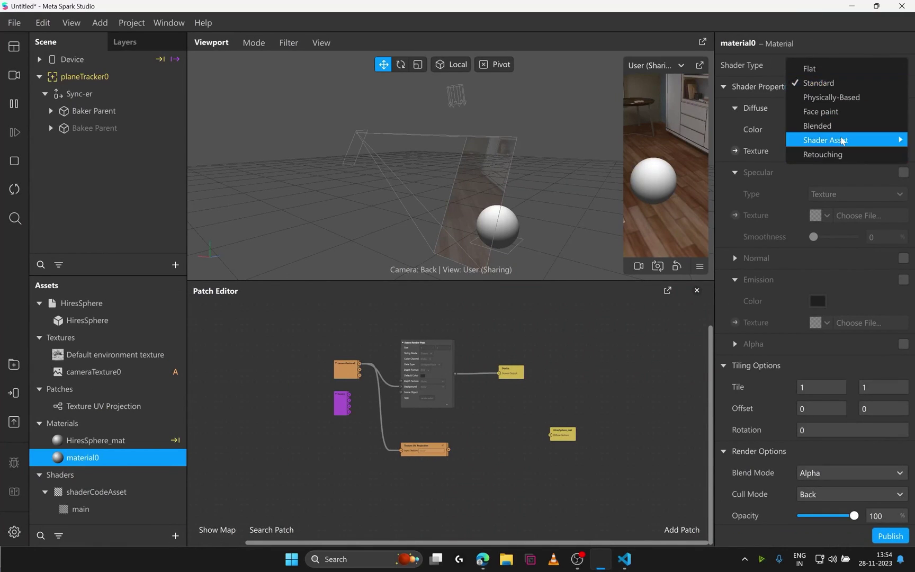
{"action": "mouse_move", "coordinate": [842, 140]}
{"action": "left_click", "coordinate": [769, 138]}
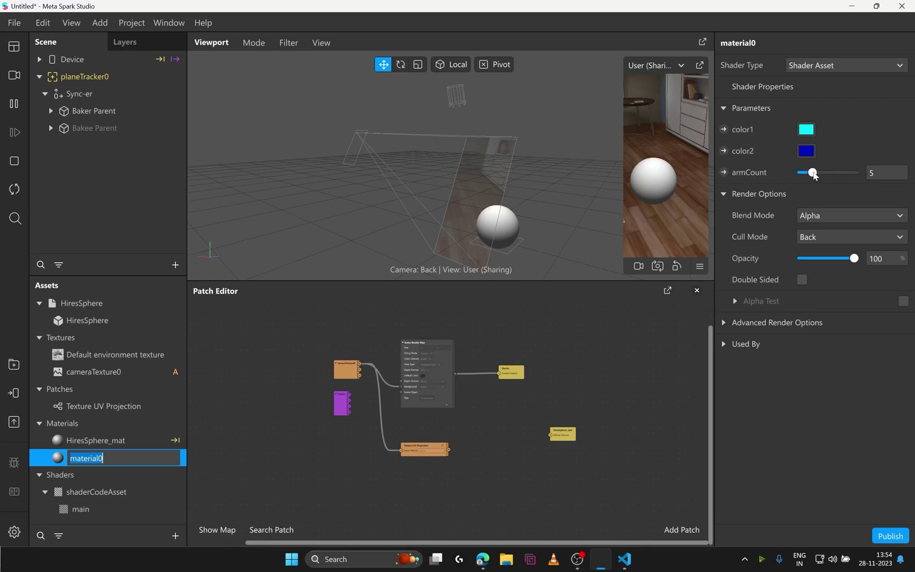
{"action": "mouse_move", "coordinate": [812, 173]}
{"action": "left_mouse_down"}
{"action": "mouse_move", "coordinate": [862, 177]}
{"action": "mouse_move", "coordinate": [819, 174]}
{"action": "left_mouse_up"}
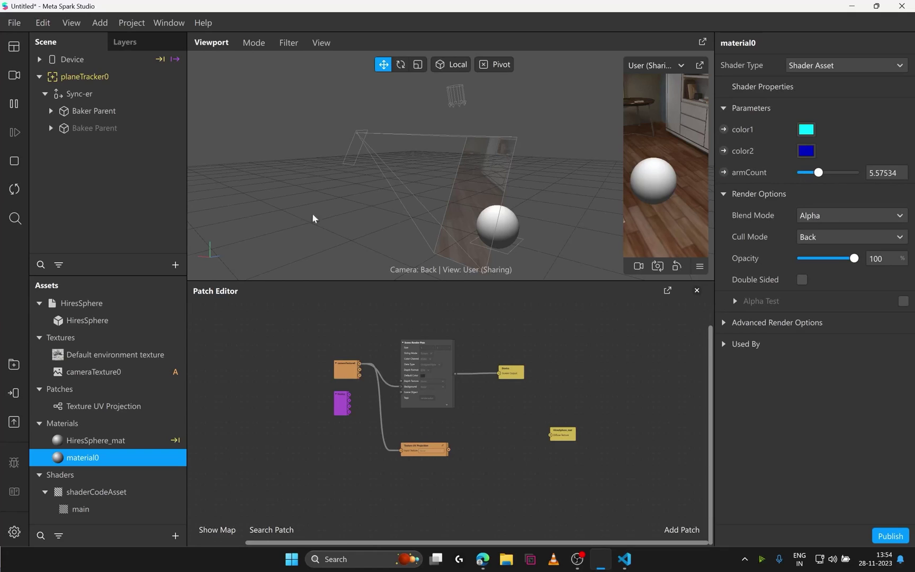
- Assign material0 to the baker mesh under Baker Parent and set the material's armCount to about 8.66
{"action": "double_click", "coordinate": [93, 111]}
{"action": "left_click", "coordinate": [75, 130]}
{"action": "left_click", "coordinate": [105, 457]}
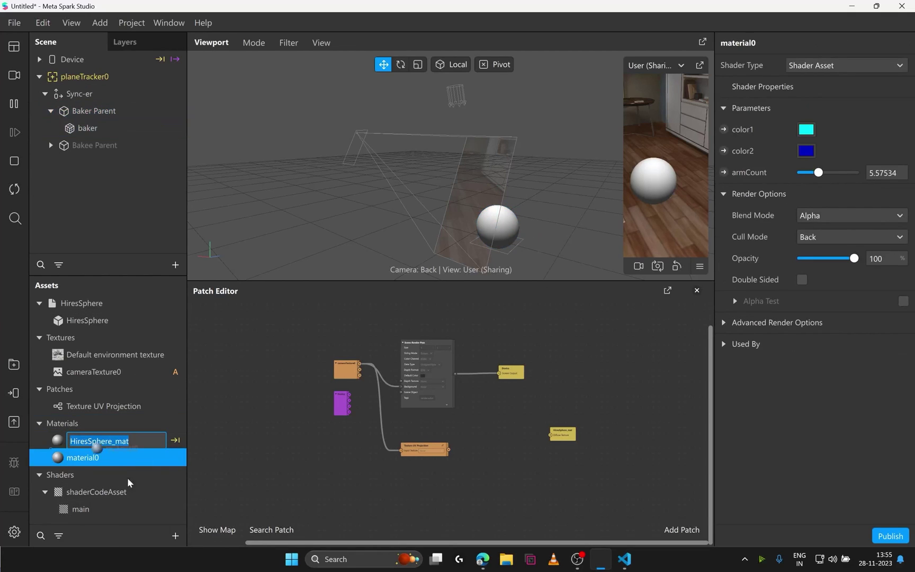
{"action": "left_click", "coordinate": [86, 127]}
{"action": "left_click", "coordinate": [751, 290]}
{"action": "left_click", "coordinate": [778, 329]}
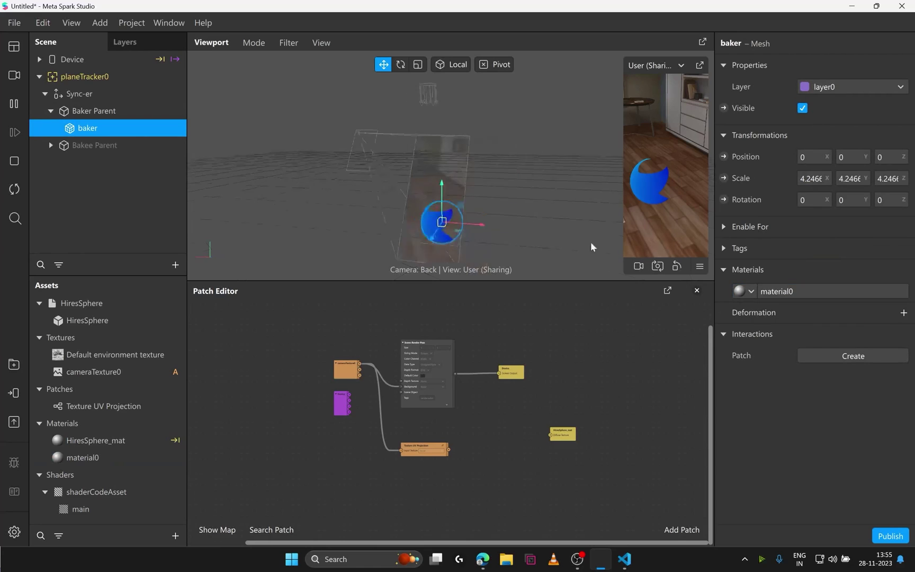
{"action": "left_click", "coordinate": [114, 457]}
{"action": "left_click_drag", "start_coordinate": [813, 172], "coordinate": [850, 176]}
- Replace the shader asset's code with a copied main function that passes vec4 inputs col and pos to outputs Color and Position
{"action": "double_click", "coordinate": [127, 490]}
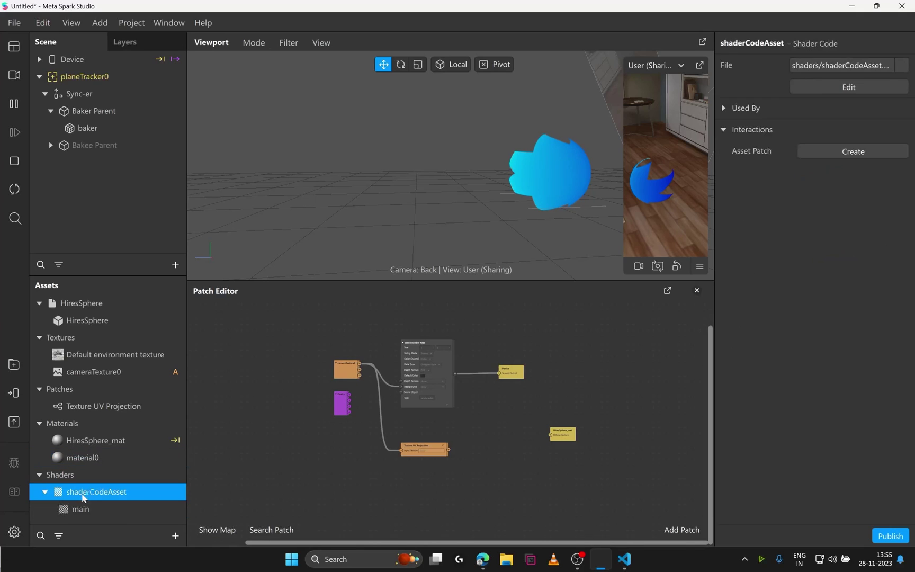
{"action": "key", "text": "ctrl+shift+Home"}
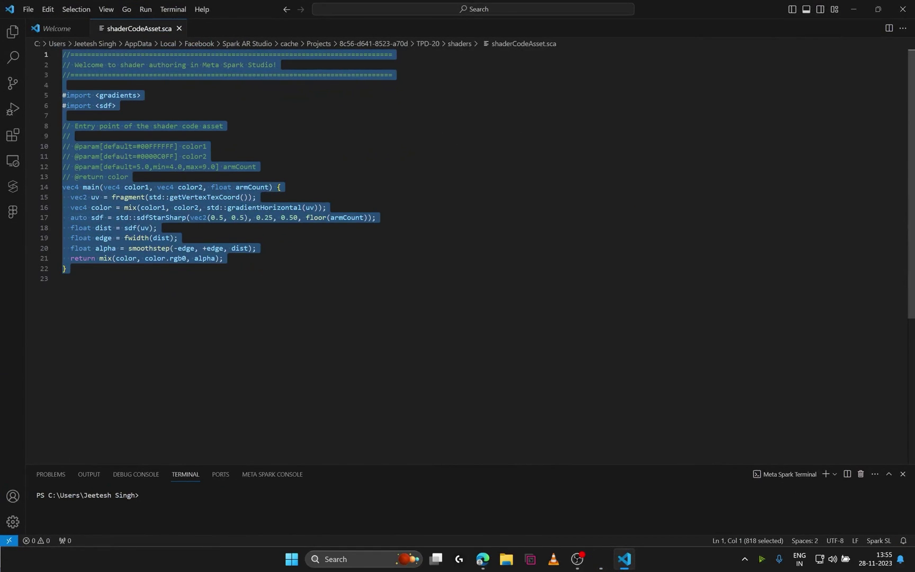
{"action": "key", "text": "BackSpace"}
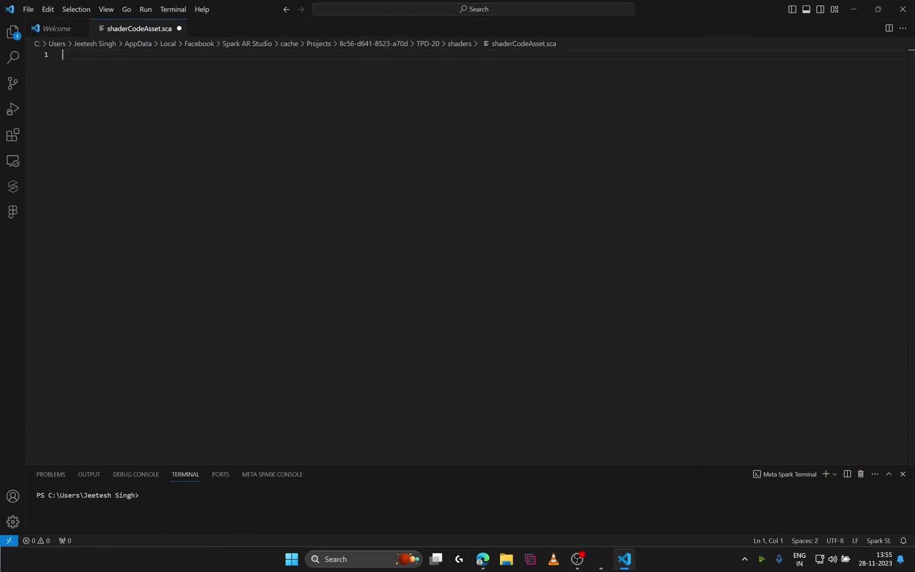
{"action": "key", "text": "super+v"}
{"action": "key", "text": "Return"}
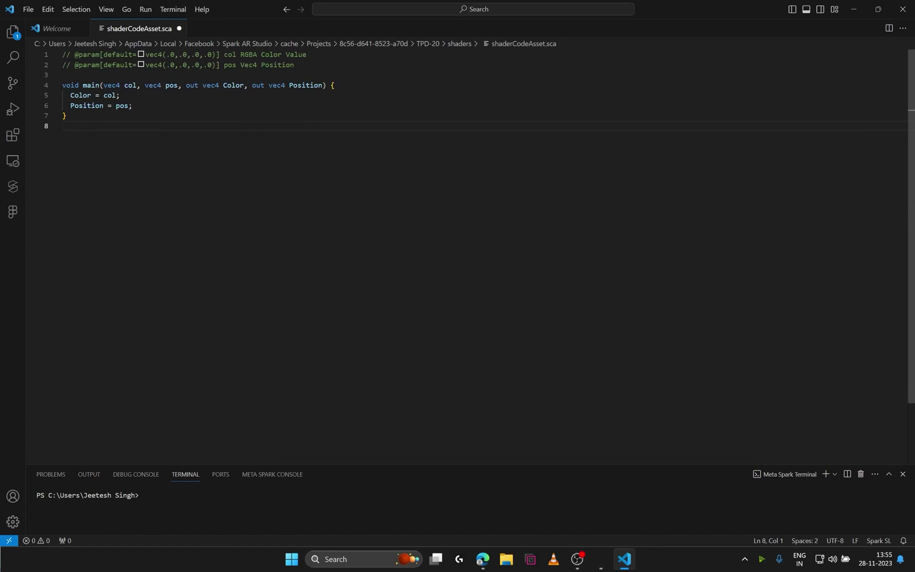
- Compare the col parameter comment with material0's parameters and shorten its description to "RGBA Color"
{"action": "left_click_drag", "start_coordinate": [71, 54], "coordinate": [99, 55]}
{"action": "left_click", "coordinate": [228, 54]}
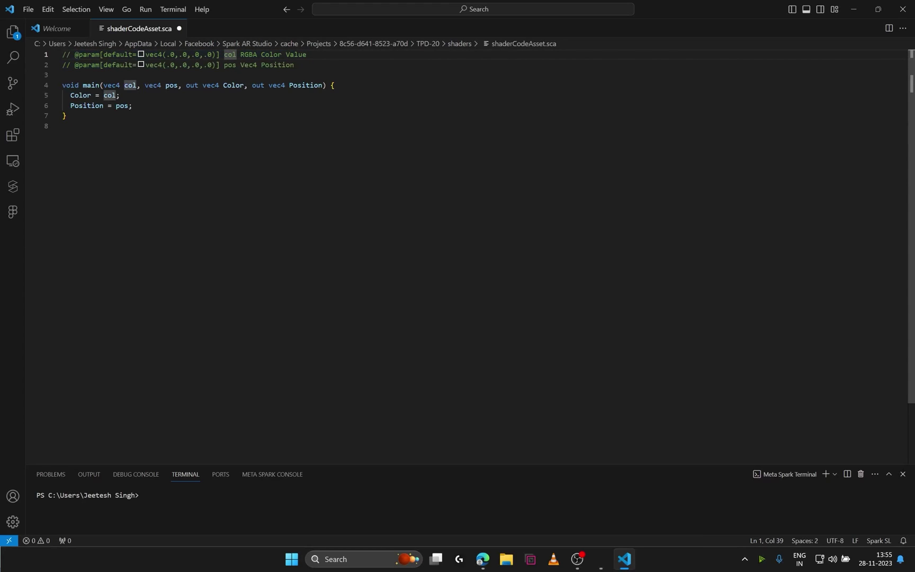
{"action": "left_click_drag", "start_coordinate": [75, 54], "coordinate": [113, 54]}
{"action": "left_click", "coordinate": [855, 7]}
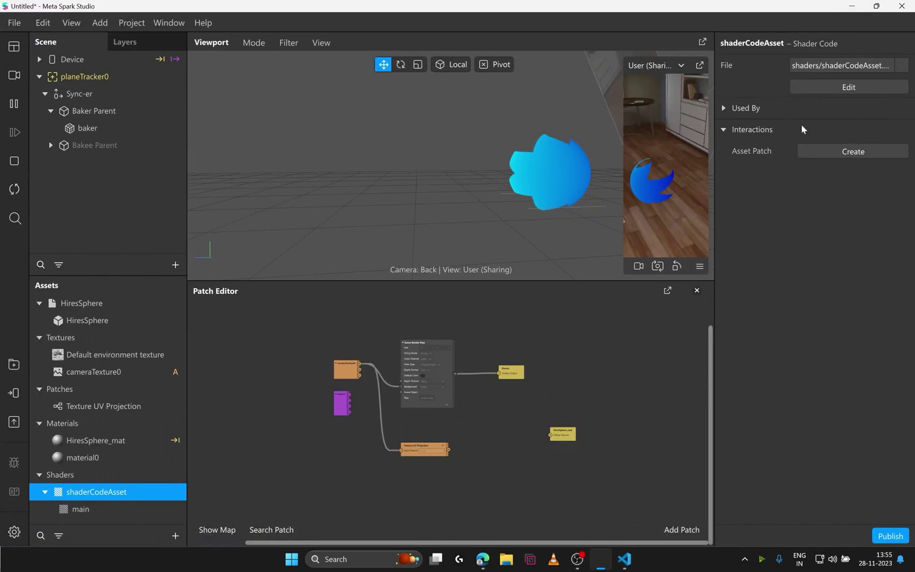
{"action": "double_click", "coordinate": [122, 458]}
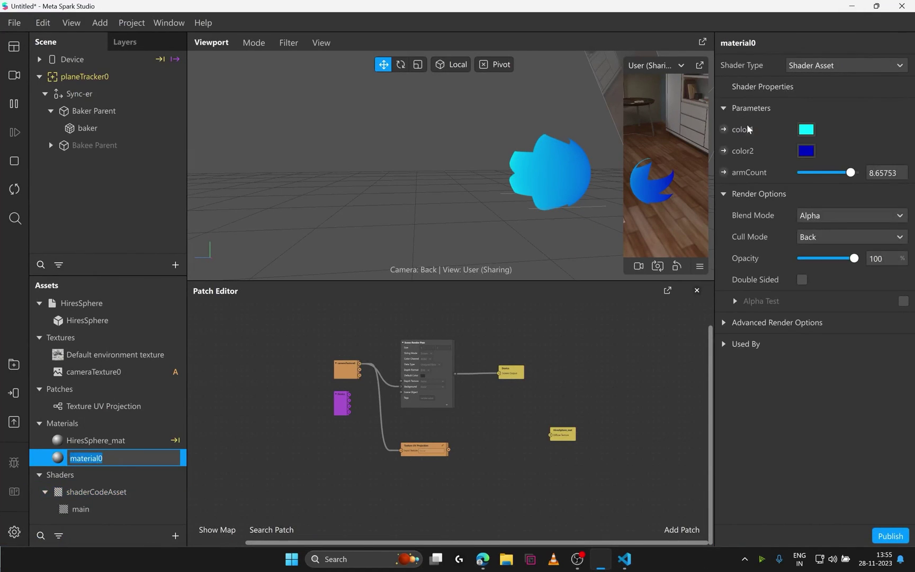
{"action": "left_click", "coordinate": [624, 559]}
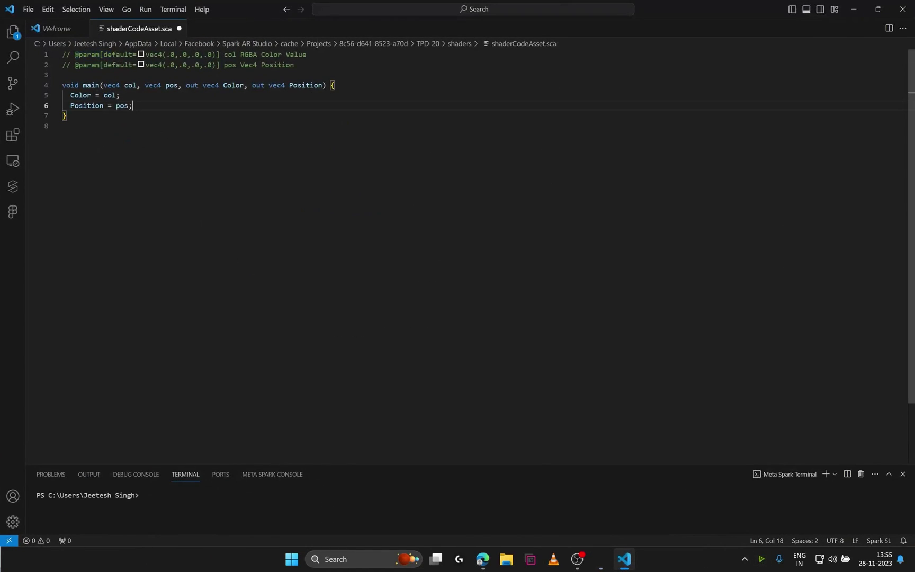
{"action": "left_click_drag", "start_coordinate": [100, 54], "coordinate": [217, 54]}
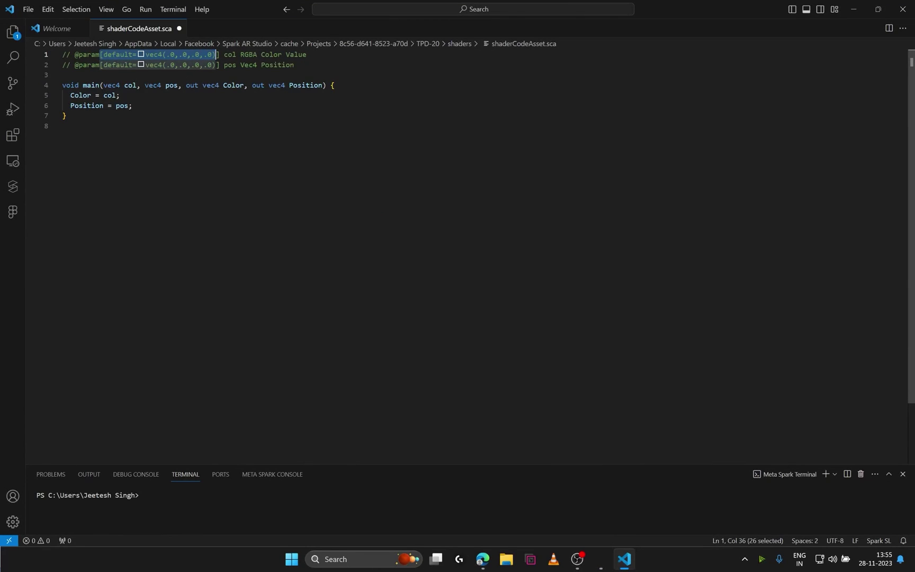
{"action": "double_click", "coordinate": [230, 54]}
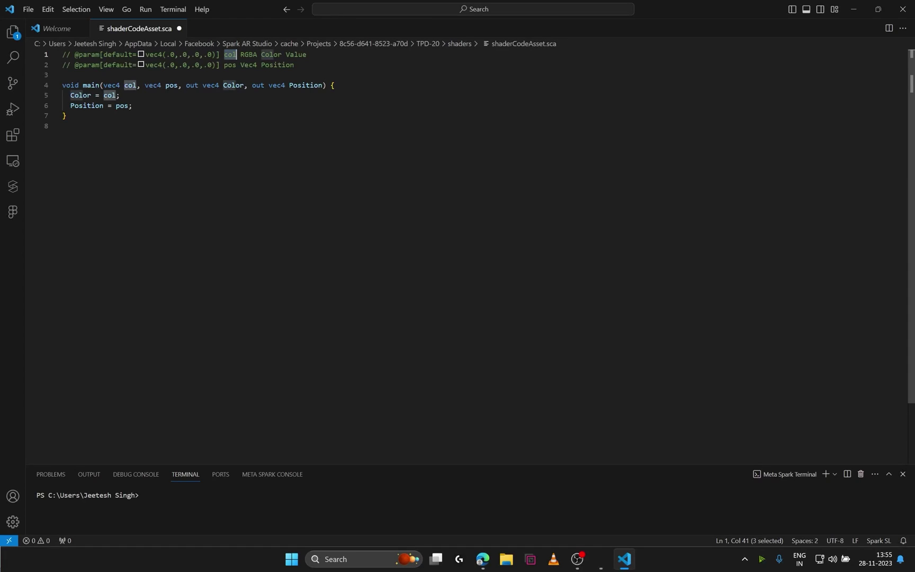
{"action": "left_click_drag", "start_coordinate": [240, 54], "coordinate": [286, 54]}
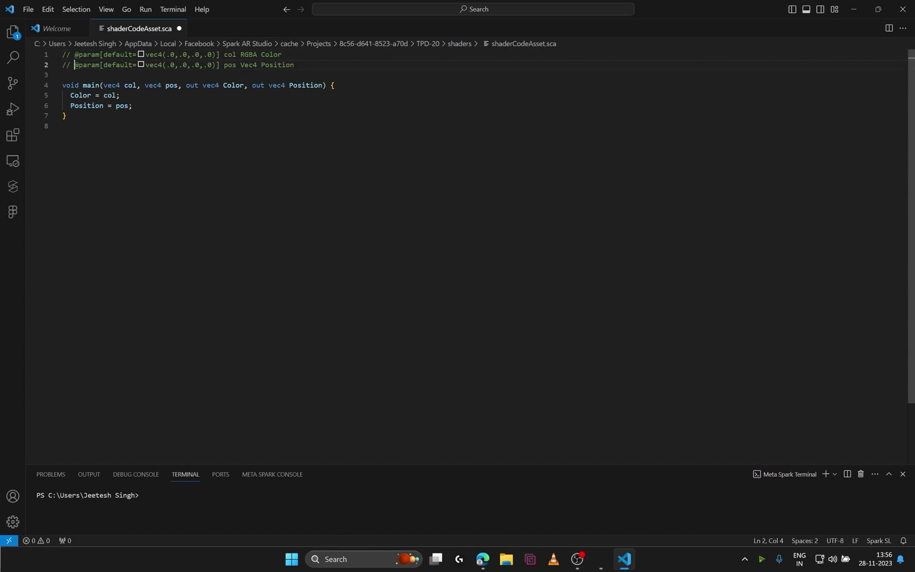
- Examine the pos parameter comment and the vec4 inputs and out parameters in the main function's signature
{"action": "left_click_drag", "start_coordinate": [75, 64], "coordinate": [239, 65]}
{"action": "left_click_drag", "start_coordinate": [237, 65], "coordinate": [294, 64]}
{"action": "left_click", "coordinate": [286, 74]}
{"action": "left_click_drag", "start_coordinate": [237, 65], "coordinate": [294, 65]}
{"action": "left_click", "coordinate": [63, 74]}
{"action": "left_click_drag", "start_coordinate": [100, 85], "coordinate": [182, 85]}
{"action": "left_click", "coordinate": [133, 105]}
{"action": "left_click_drag", "start_coordinate": [103, 85], "coordinate": [176, 86]}
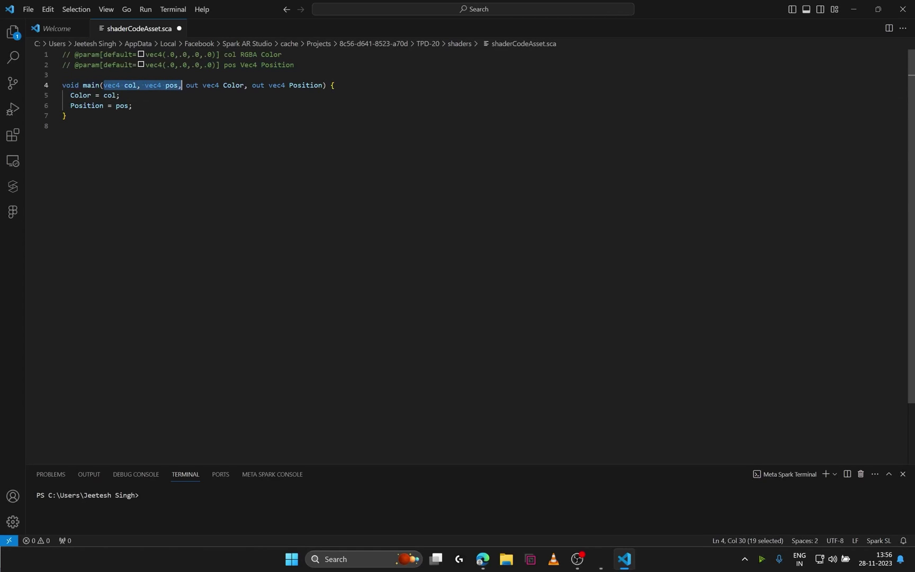
{"action": "double_click", "coordinate": [192, 86]}
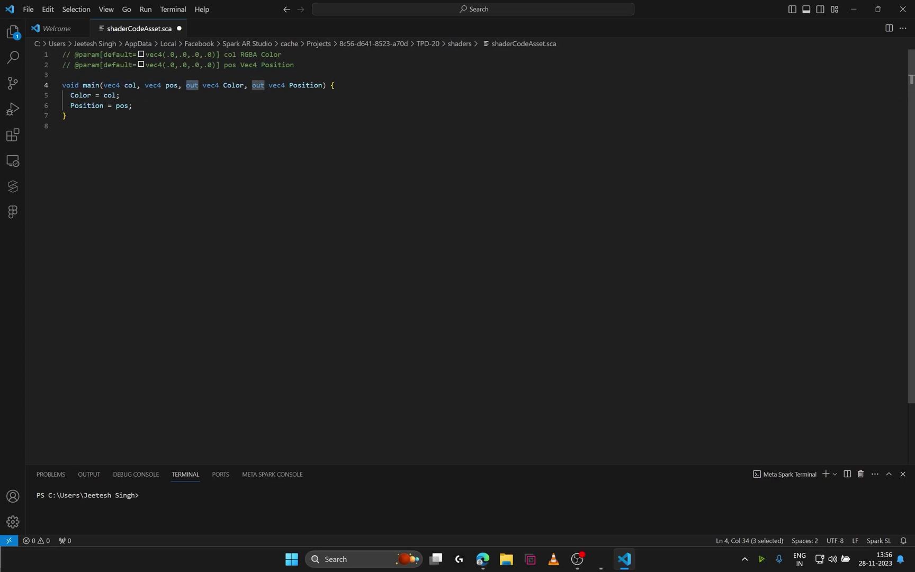
{"action": "left_click_drag", "start_coordinate": [252, 85], "coordinate": [265, 86]}
{"action": "left_click", "coordinate": [134, 106]}
{"action": "left_click_drag", "start_coordinate": [103, 85], "coordinate": [178, 85]}
{"action": "left_click", "coordinate": [117, 85]}
{"action": "left_click", "coordinate": [176, 85]}
- Examine how the Color and Position outputs are declared and assigned from col and pos in the main function
{"action": "left_click", "coordinate": [62, 126]}
{"action": "left_click_drag", "start_coordinate": [67, 95], "coordinate": [87, 95]}
{"action": "left_click", "coordinate": [63, 126]}
{"action": "double_click", "coordinate": [81, 96]}
{"action": "left_click_drag", "start_coordinate": [223, 85], "coordinate": [297, 85]}
{"action": "left_click", "coordinate": [62, 126]}
{"action": "left_click_drag", "start_coordinate": [62, 85], "coordinate": [129, 85]}
{"action": "left_click", "coordinate": [62, 126]}
{"action": "left_click_drag", "start_coordinate": [223, 86], "coordinate": [227, 85]}
{"action": "left_click_drag", "start_coordinate": [290, 85], "coordinate": [122, 95]}
{"action": "left_click", "coordinate": [63, 126]}
- Save the edited shader code file and switch back to Meta Spark Studio
{"action": "key", "text": "ctrl+s"}
{"action": "left_click", "coordinate": [854, 9]}
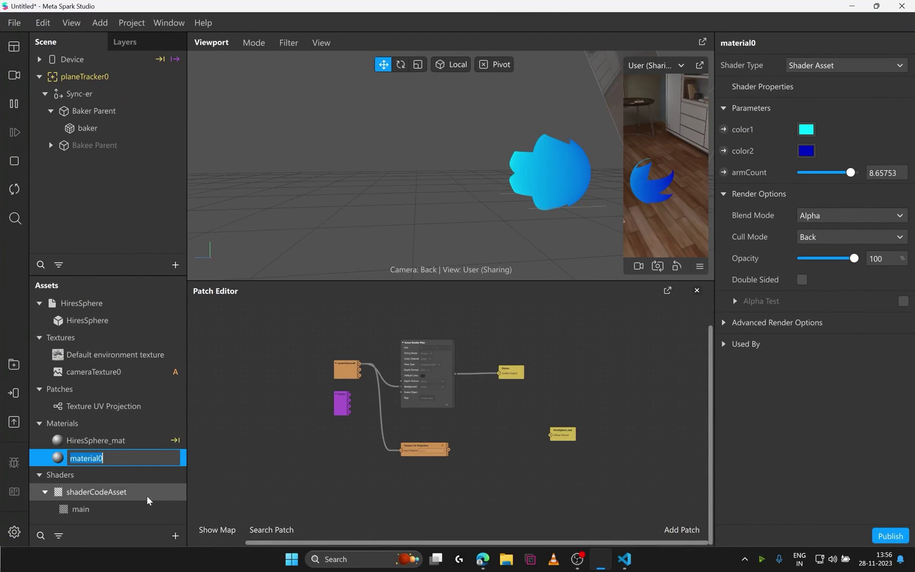
{"action": "left_click", "coordinate": [634, 563]}
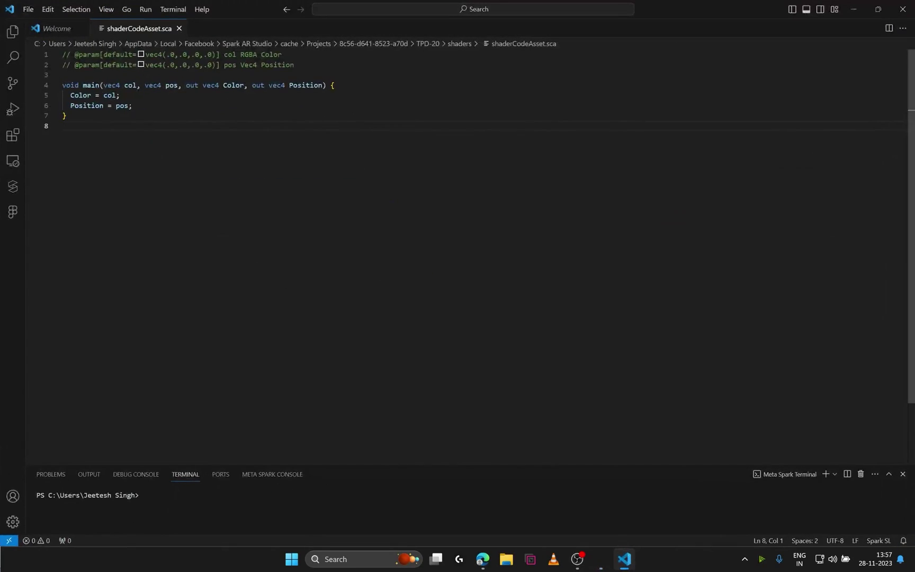
{"action": "left_click", "coordinate": [635, 563]}
- Save the project in the Tutorials folder as "Baker Bake tut 02"
{"action": "left_click", "coordinate": [14, 22]}
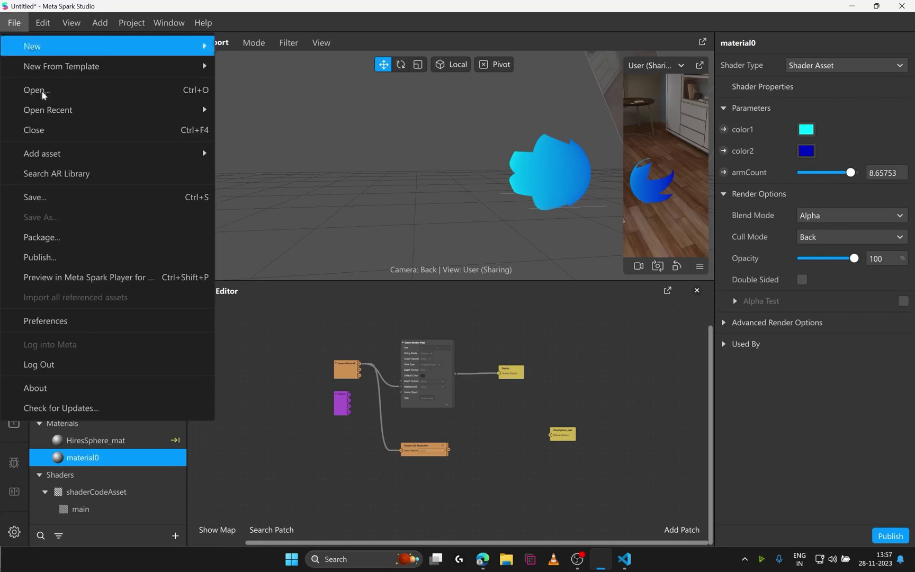
{"action": "left_click", "coordinate": [78, 202]}
{"action": "type", "text": "Baker Bake tut 02"}
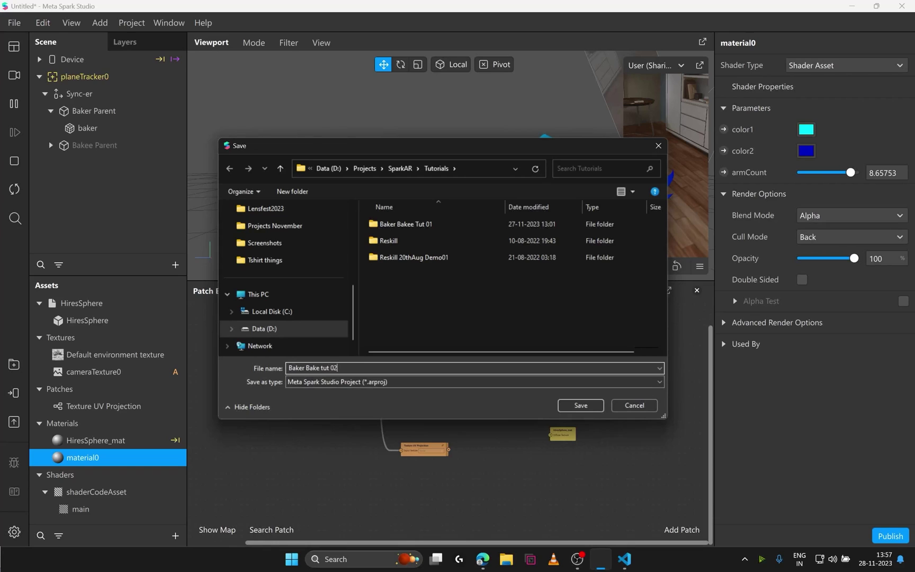
{"action": "left_click", "coordinate": [574, 405]}
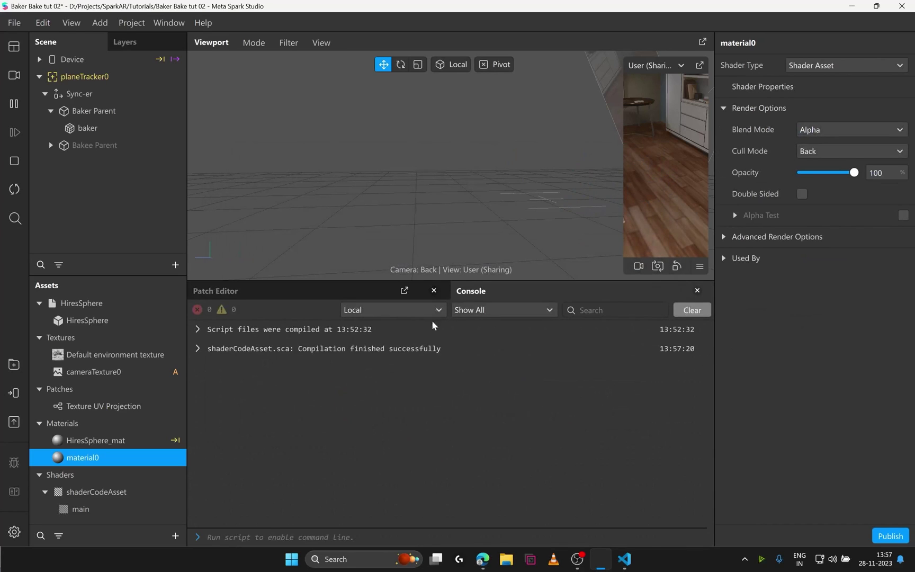
- Inspect the recompiled shader asset and material0's col and pos parameters, and bring back the patch graph
{"action": "left_click", "coordinate": [85, 493]}
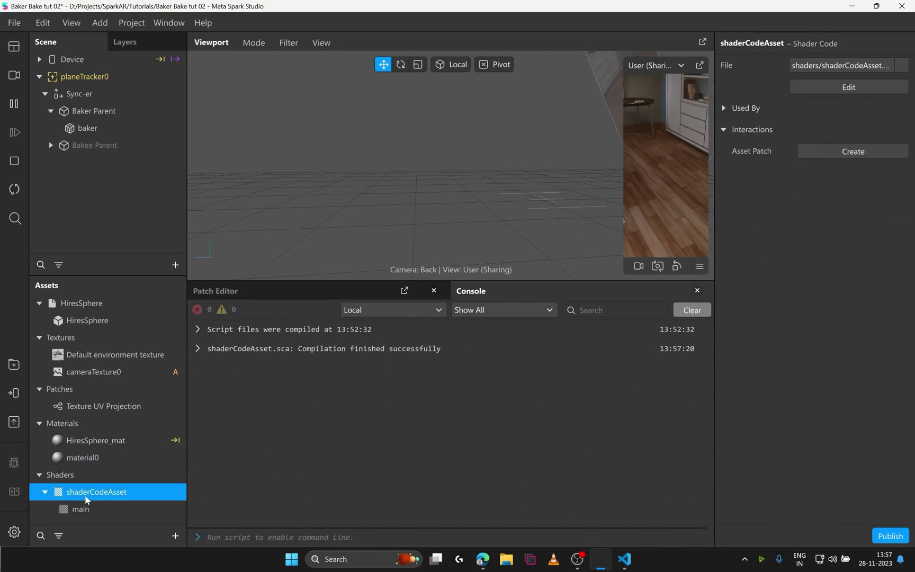
{"action": "left_click", "coordinate": [45, 491]}
{"action": "double_click", "coordinate": [94, 458]}
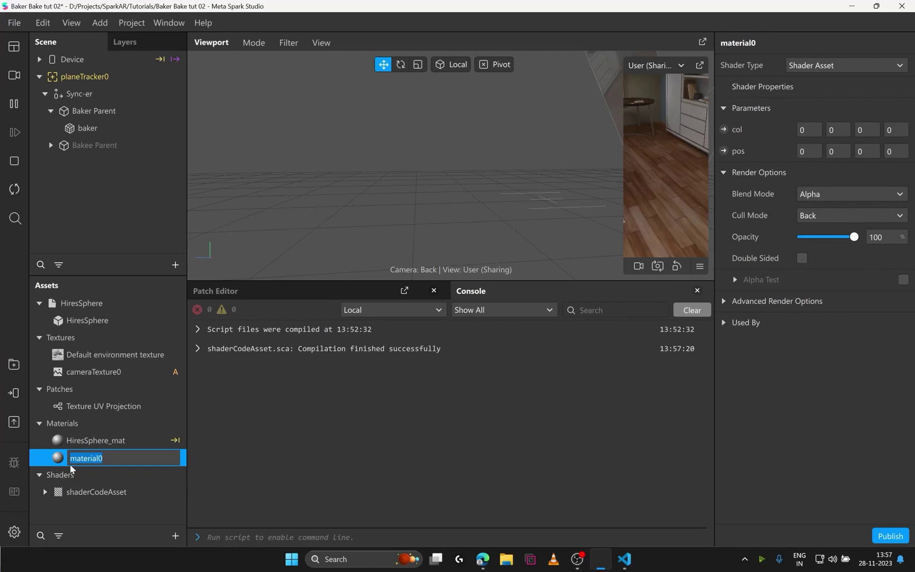
{"action": "double_click", "coordinate": [94, 442]}
{"action": "double_click", "coordinate": [100, 459]}
{"action": "left_click", "coordinate": [271, 286]}
{"action": "mouse_move", "coordinate": [457, 399]}
{"action": "middle_mouse_down"}
{"action": "mouse_move", "coordinate": [441, 395]}
{"action": "mouse_move", "coordinate": [452, 400]}
{"action": "middle_mouse_up"}
- Set material0's col parameter to 1, 0, 0, 1
{"action": "left_click", "coordinate": [804, 136]}
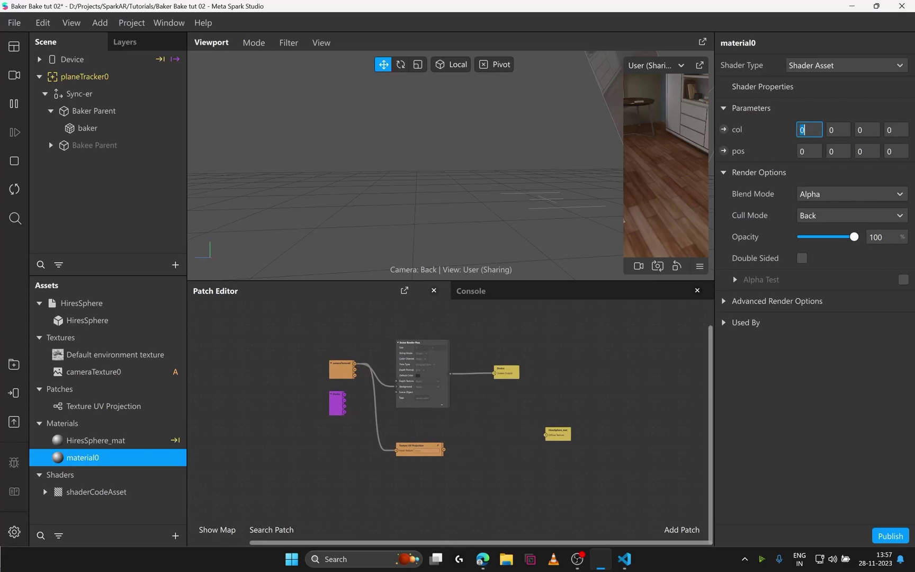
{"action": "type", "text": "1"}
{"action": "key", "text": "Return"}
{"action": "left_click", "coordinate": [894, 130]}
{"action": "type", "text": "1"}
{"action": "key", "text": "Return"}
{"action": "left_click", "coordinate": [895, 130]}
{"action": "left_click", "coordinate": [808, 131]}
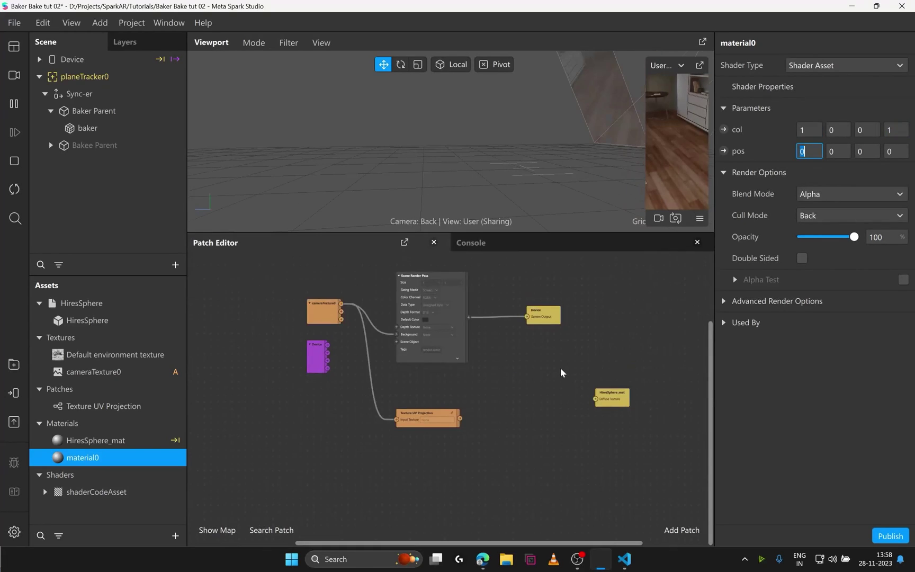
- Create patches for material0's pos and col parameters and place them below the HiresSphere_mat patch
{"action": "middle_click_drag", "start_coordinate": [560, 367], "coordinate": [564, 368]}
{"action": "left_click", "coordinate": [723, 151]}
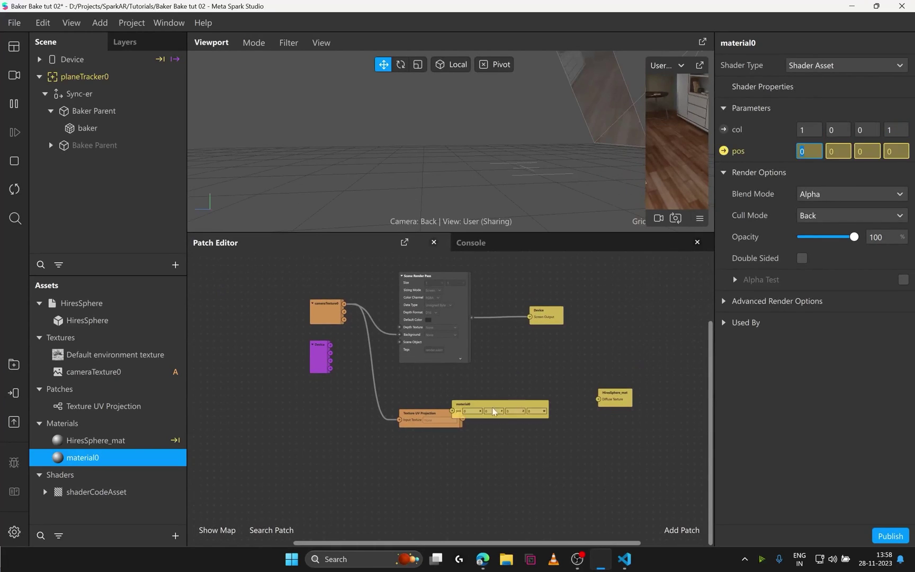
{"action": "left_click_drag", "start_coordinate": [492, 408], "coordinate": [563, 506]}
{"action": "left_click", "coordinate": [723, 130]}
{"action": "left_click_drag", "start_coordinate": [514, 421], "coordinate": [592, 492]}
- Connect the Texture UV Projection output to the col input of material0
{"action": "scroll", "coordinate": [515, 392], "scroll_direction": "down", "scroll_amount": 3}
{"action": "left_click_drag", "start_coordinate": [482, 347], "coordinate": [481, 374]}
{"action": "scroll", "coordinate": [504, 394], "scroll_direction": "up", "scroll_amount": 3}
{"action": "middle_click_drag", "start_coordinate": [504, 394], "coordinate": [479, 384]}
{"action": "left_click_drag", "start_coordinate": [451, 355], "coordinate": [527, 416]}
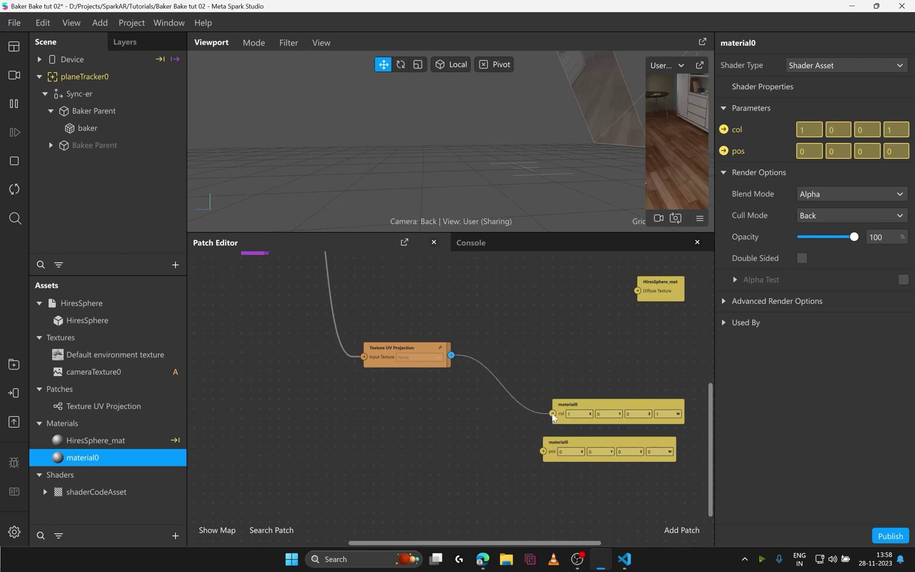
- Line up material0's pos patch directly beneath its connected col patch
{"action": "left_click_drag", "start_coordinate": [552, 413], "coordinate": [552, 414]}
{"action": "left_click_drag", "start_coordinate": [558, 421], "coordinate": [550, 430]}
{"action": "mouse_move", "coordinate": [565, 454]}
{"action": "middle_mouse_down"}
{"action": "mouse_move", "coordinate": [597, 431]}
{"action": "mouse_move", "coordinate": [570, 452]}
{"action": "middle_mouse_up"}
{"action": "left_click", "coordinate": [558, 452]}
{"action": "middle_click_drag", "start_coordinate": [272, 456], "coordinate": [409, 453]}
{"action": "scroll", "coordinate": [330, 433], "scroll_direction": "down", "scroll_amount": 1}
{"action": "scroll", "coordinate": [330, 433], "scroll_direction": "down", "scroll_amount": 3}
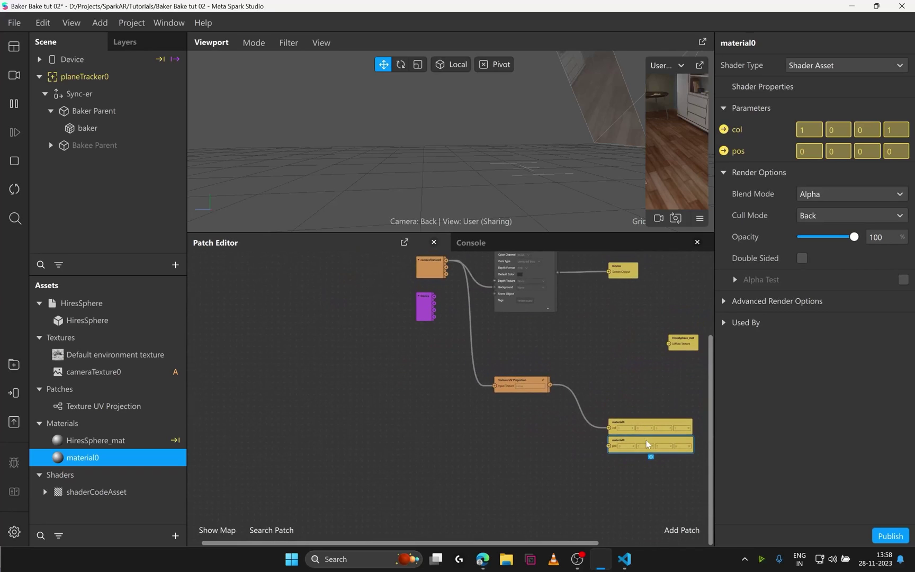
- Add a Vertex Attribute patch set to Texture Coordinates in the free area below the Texture UV Projection patch
{"action": "left_click", "coordinate": [106, 127]}
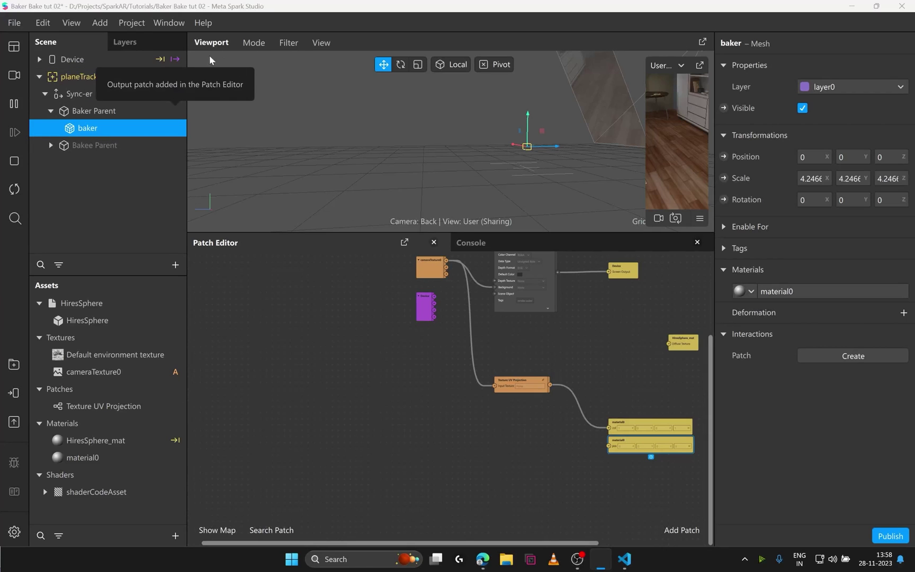
{"action": "double_click", "coordinate": [324, 452]}
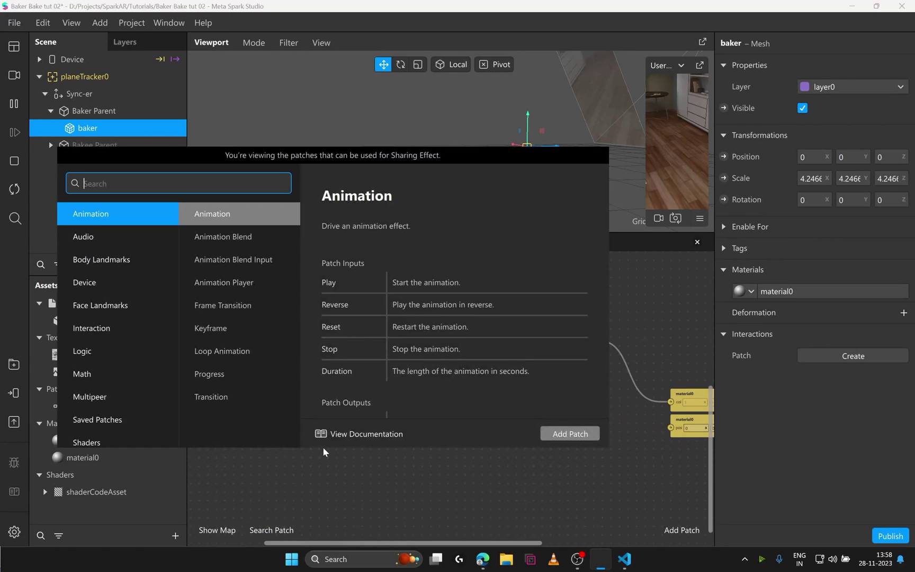
{"action": "type", "text": "verte"}
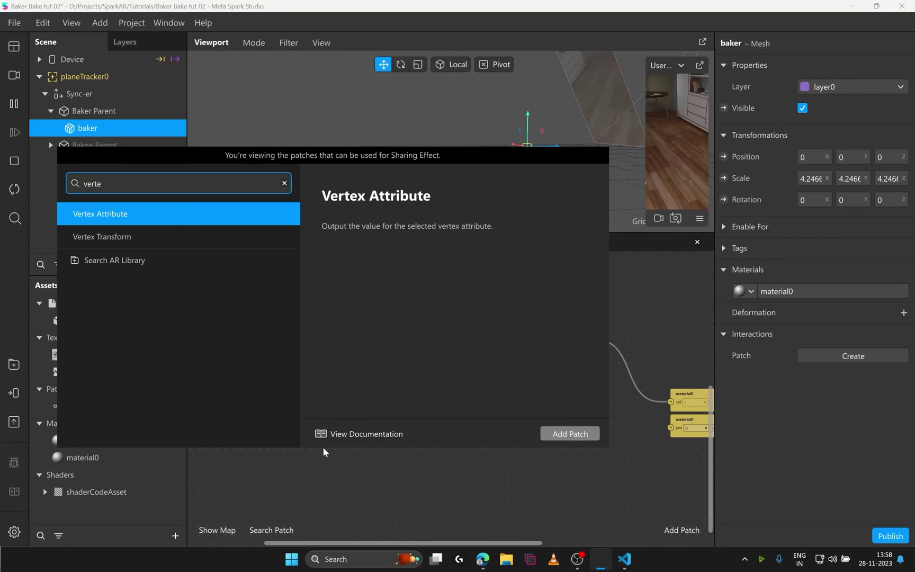
{"action": "key", "text": "Return"}
{"action": "left_click_drag", "start_coordinate": [377, 450], "coordinate": [316, 441]}
{"action": "left_click", "coordinate": [305, 443]}
{"action": "left_click", "coordinate": [307, 487]}
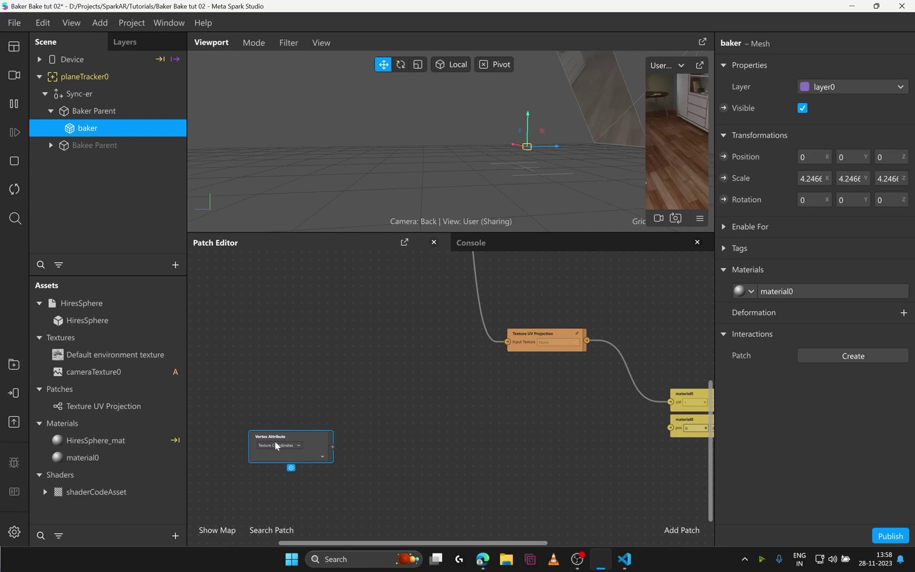
{"action": "scroll", "coordinate": [295, 456], "scroll_direction": "up", "scroll_amount": 2}
{"action": "scroll", "coordinate": [296, 456], "scroll_direction": "down", "scroll_amount": 3}
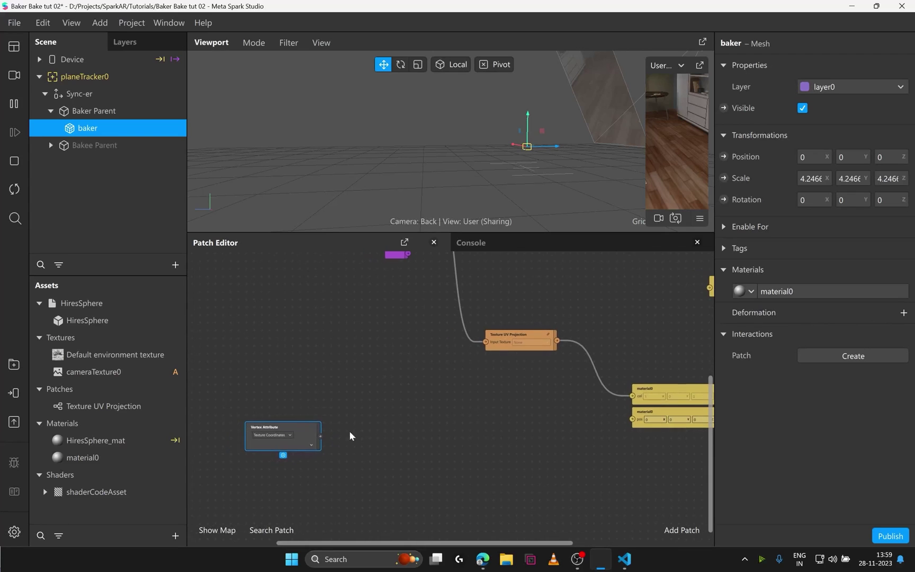
{"action": "middle_click_drag", "start_coordinate": [279, 433], "coordinate": [267, 422]}
{"action": "left_click_drag", "start_coordinate": [273, 427], "coordinate": [538, 416]}
- Add a plane under the camera's Focal Distance in the Device hierarchy
{"action": "middle_click_drag", "start_coordinate": [659, 356], "coordinate": [577, 363]}
{"action": "scroll", "coordinate": [577, 363], "scroll_direction": "left", "scroll_amount": 2}
{"action": "left_click", "coordinate": [113, 78]}
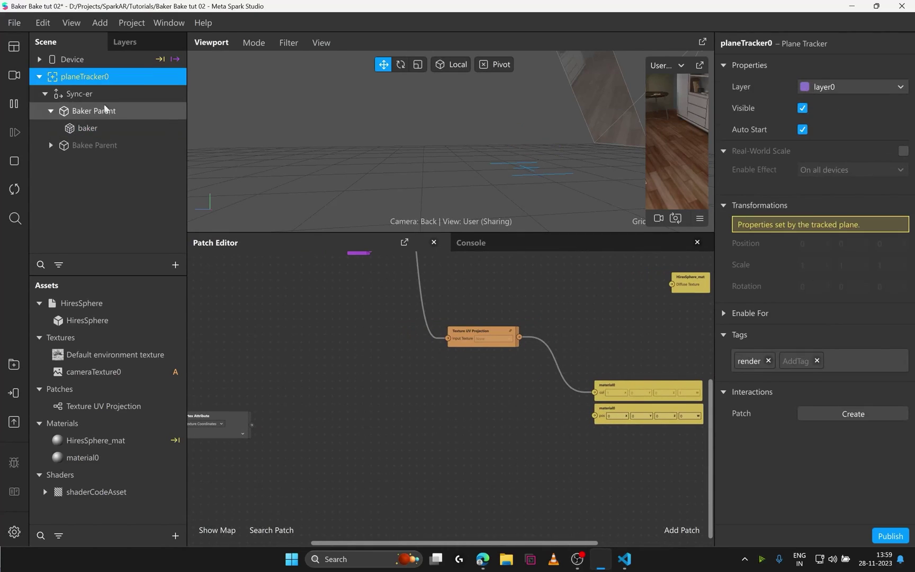
{"action": "double_click", "coordinate": [73, 59]}
{"action": "right_click", "coordinate": [74, 70]}
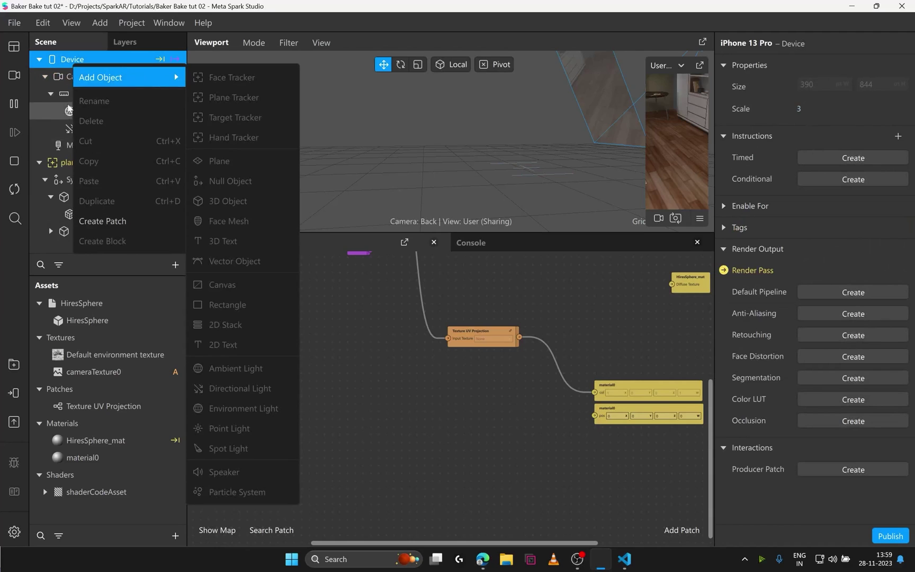
{"action": "right_click", "coordinate": [72, 94]}
{"action": "mouse_move", "coordinate": [132, 107]}
{"action": "left_click", "coordinate": [212, 191]}
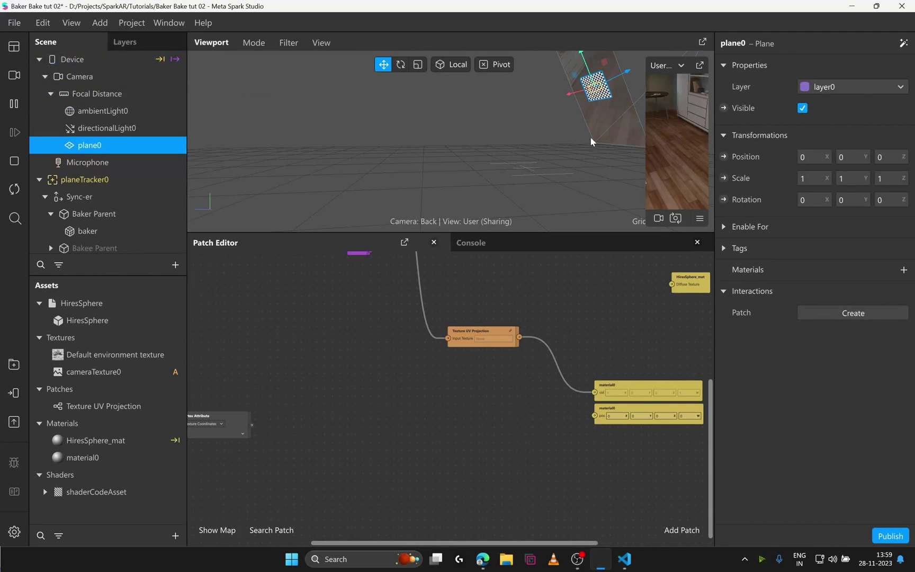
{"action": "middle_click_drag", "start_coordinate": [591, 142], "coordinate": [514, 160]}
{"action": "scroll", "coordinate": [588, 160], "scroll_direction": "down", "scroll_amount": 5}
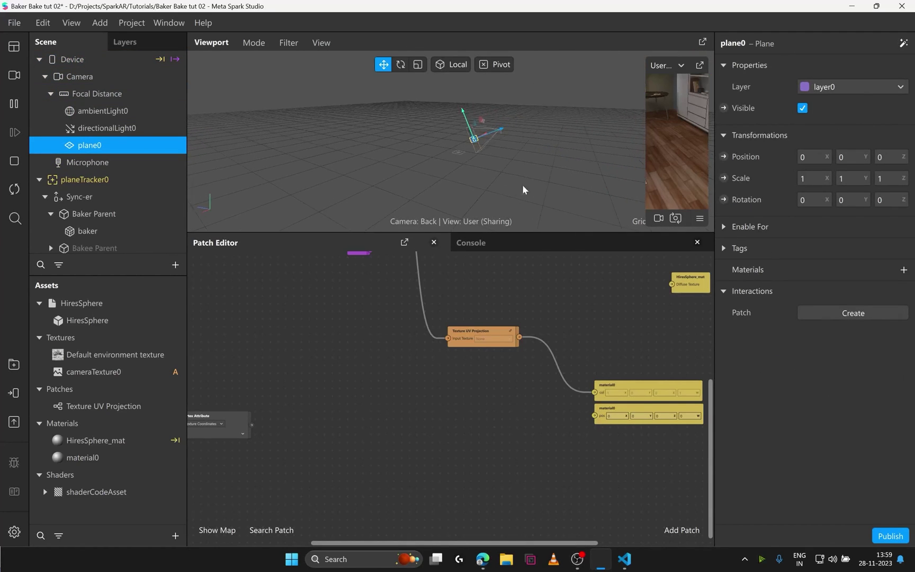
{"action": "left_click_drag", "start_coordinate": [519, 190], "coordinate": [454, 200]}
- Give the plane the render tag and assign a new material to it
{"action": "left_click", "coordinate": [724, 248]}
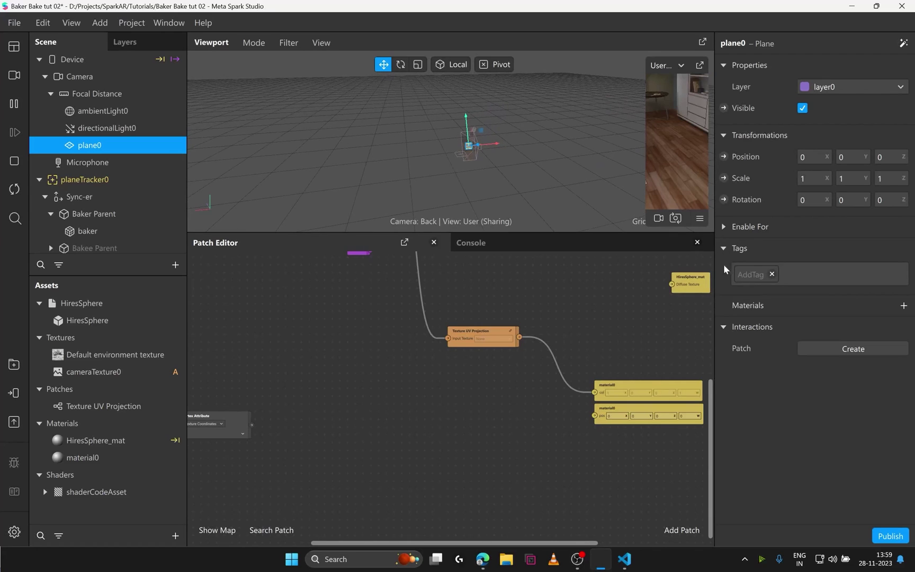
{"action": "left_click", "coordinate": [741, 273]}
{"action": "left_click", "coordinate": [761, 357]}
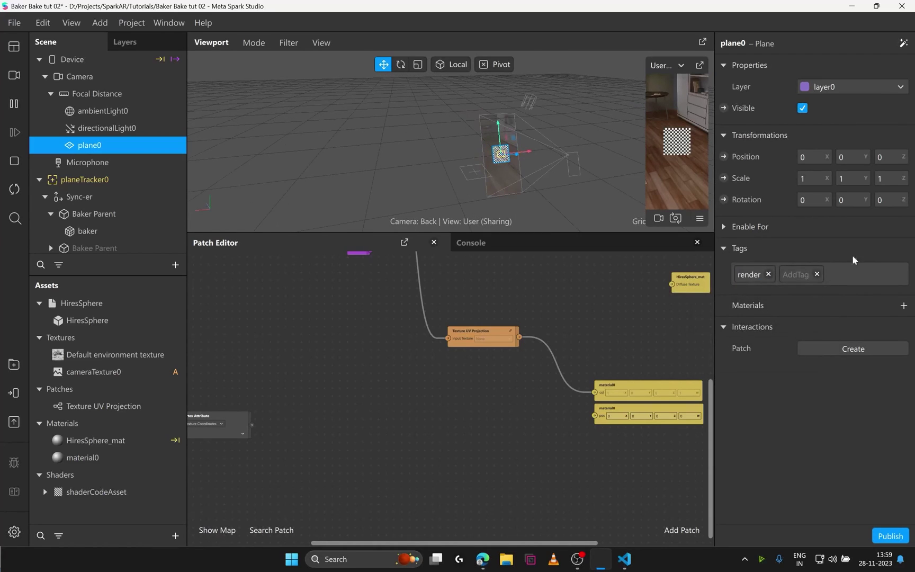
{"action": "left_click", "coordinate": [904, 305]}
{"action": "left_click", "coordinate": [782, 312]}
- Rename material0 as baker
{"action": "double_click", "coordinate": [89, 462]}
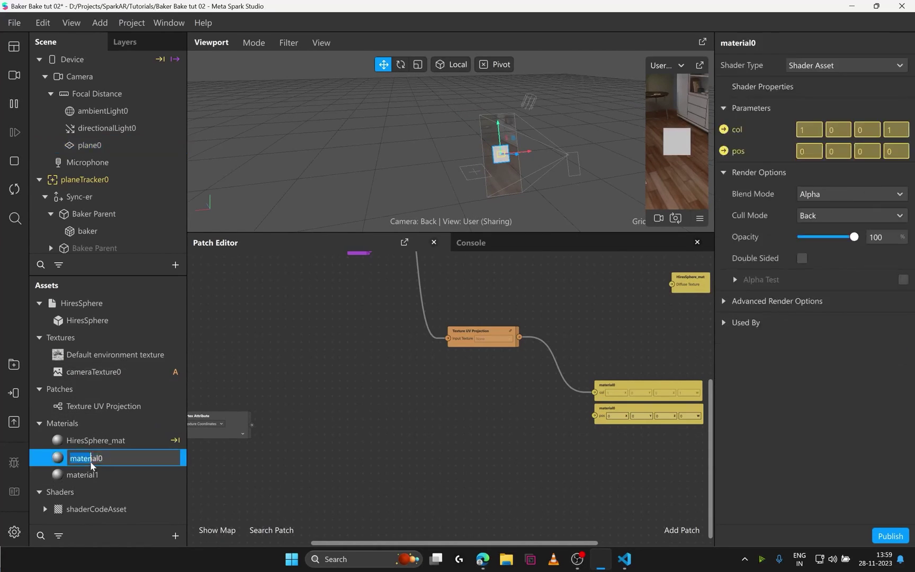
{"action": "left_click", "coordinate": [113, 458]}
{"action": "left_click_drag", "start_coordinate": [112, 458], "coordinate": [65, 455]}
{"action": "type", "text": "baker"}
{"action": "key", "text": "Return"}
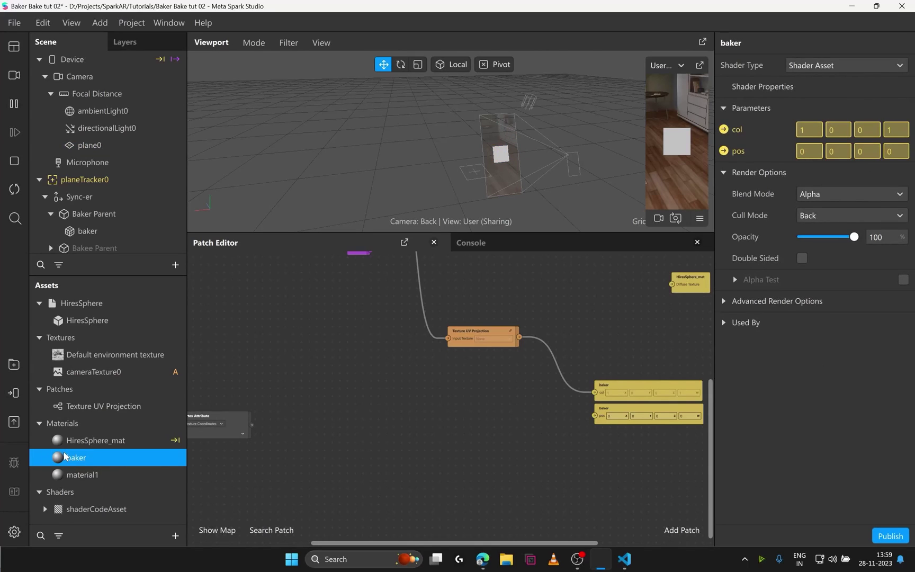
{"action": "scroll", "coordinate": [594, 411], "scroll_direction": "up", "scroll_amount": 4}
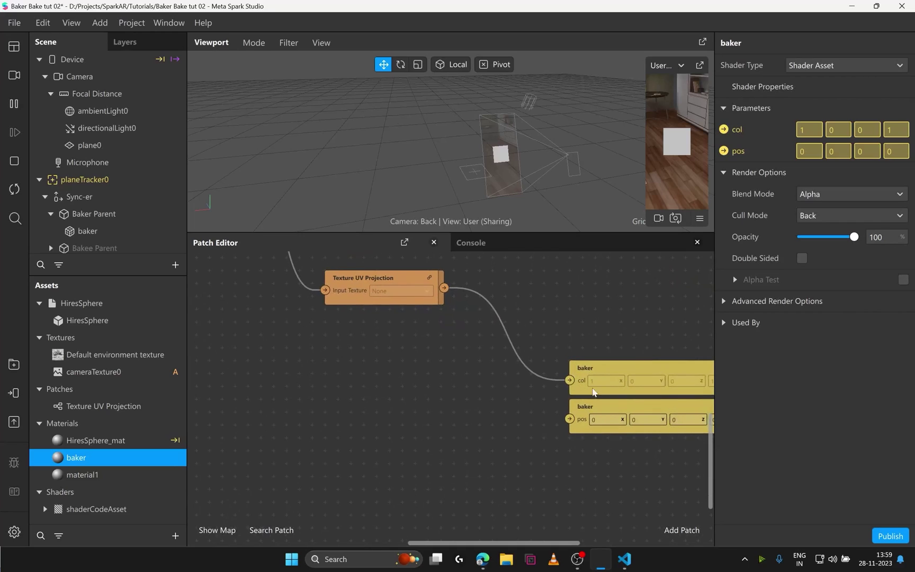
{"action": "left_click_drag", "start_coordinate": [613, 365], "coordinate": [600, 366]}
- Rename the plane's new material as debug and set its shader type to Flat
{"action": "double_click", "coordinate": [99, 474]}
{"action": "type", "text": "debug"}
{"action": "key", "text": "Return"}
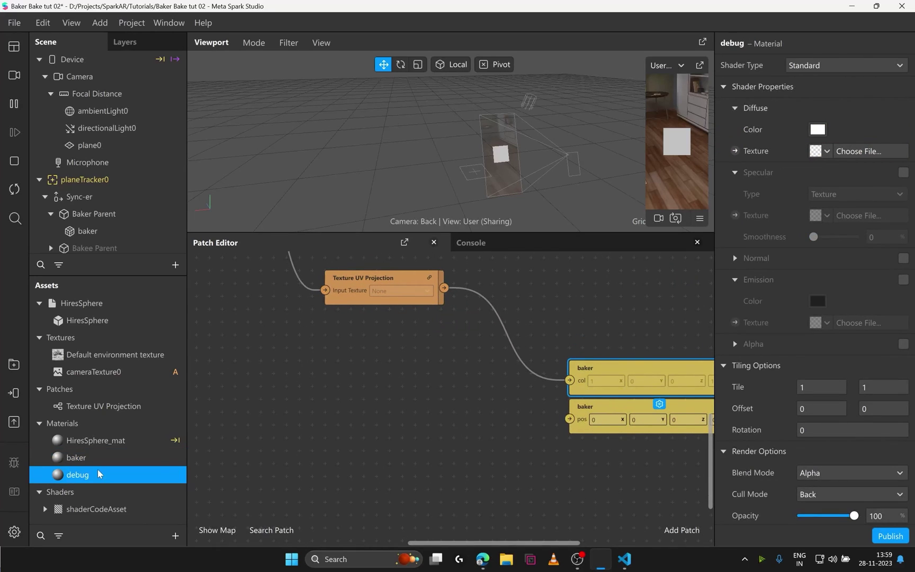
{"action": "left_click", "coordinate": [834, 61]}
{"action": "left_click", "coordinate": [811, 65]}
- Create a patch for the debug material's diffuse texture and feed it from the Vertex Attribute output
{"action": "scroll", "coordinate": [434, 382], "scroll_direction": "down", "scroll_amount": 3}
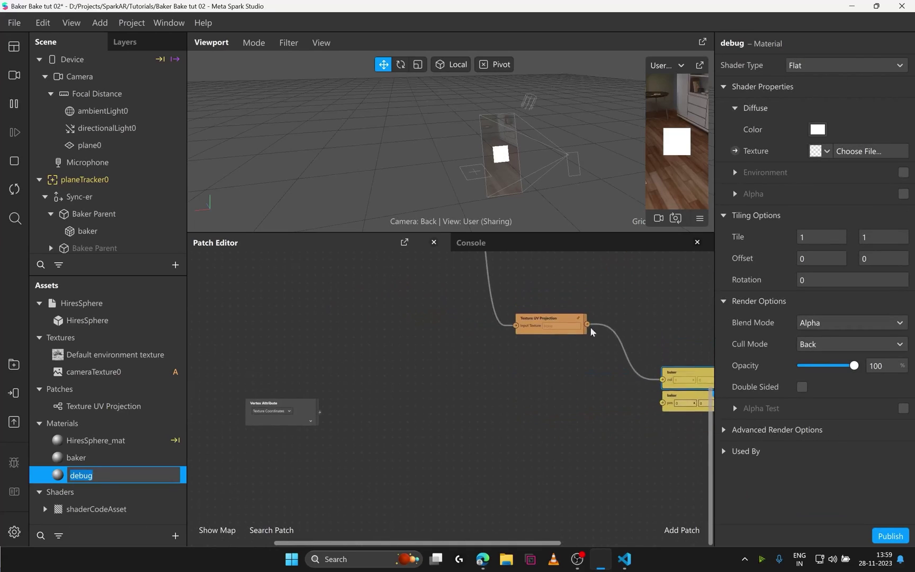
{"action": "left_click", "coordinate": [735, 150]}
{"action": "left_click_drag", "start_coordinate": [320, 412], "coordinate": [431, 411]}
{"action": "left_click_drag", "start_coordinate": [289, 417], "coordinate": [266, 417]}
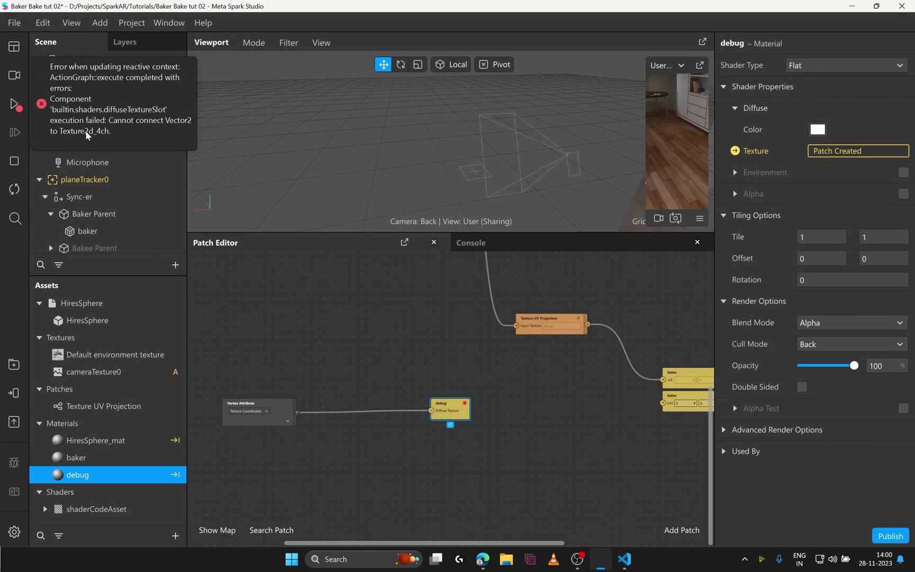
{"action": "left_click_drag", "start_coordinate": [339, 439], "coordinate": [344, 432]}
{"action": "left_click_drag", "start_coordinate": [286, 407], "coordinate": [272, 391]}
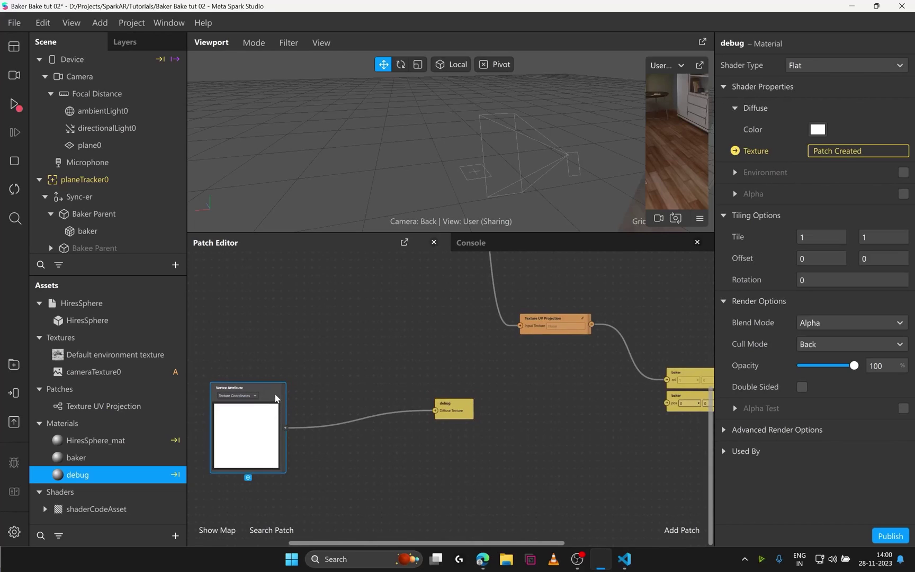
- Add a Swizzle patch fed by the Vertex Attribute and set its swizzle to xy01
{"action": "double_click", "coordinate": [331, 441]}
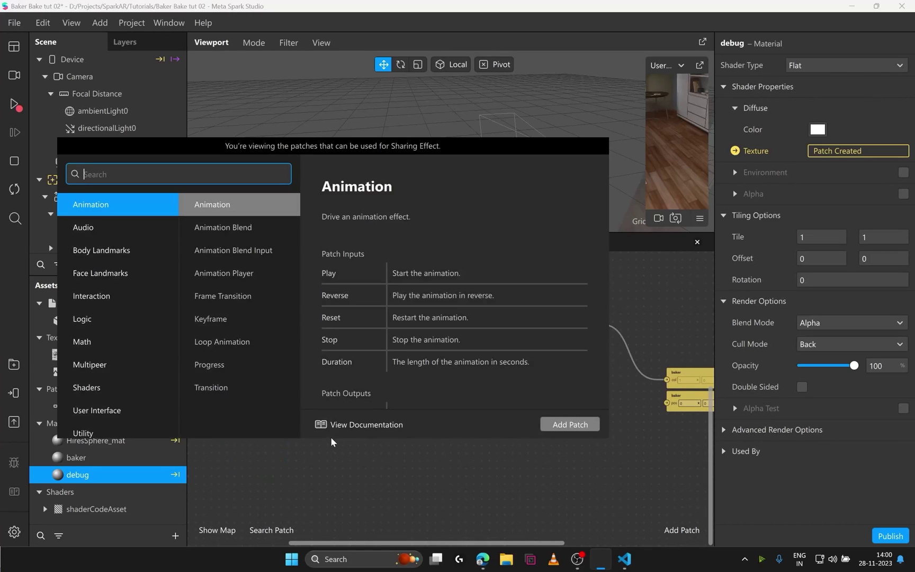
{"action": "type", "text": "swiz"}
{"action": "key", "text": "Return"}
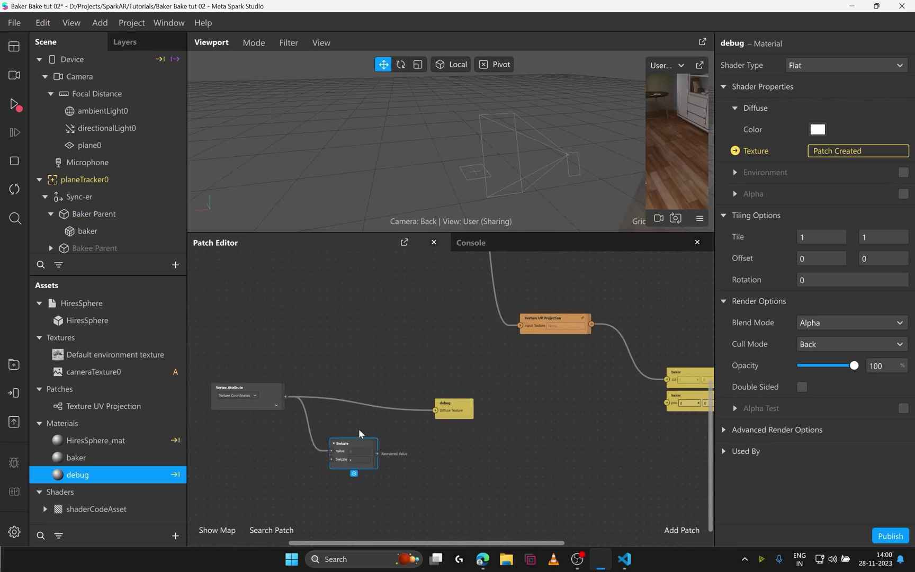
{"action": "left_click_drag", "start_coordinate": [359, 427], "coordinate": [357, 424]}
{"action": "left_click", "coordinate": [356, 450]}
{"action": "type", "text": "xy01"}
{"action": "key", "text": "Return"}
- Connect the Swizzle output to debug's Diffuse Texture and align the Vertex Attribute and Swizzle patches
{"action": "scroll", "coordinate": [446, 457], "scroll_direction": "up", "scroll_amount": 2}
{"action": "middle_click_drag", "start_coordinate": [446, 457], "coordinate": [533, 483]}
{"action": "left_click_drag", "start_coordinate": [385, 446], "coordinate": [518, 416]}
{"action": "left_click_drag", "start_coordinate": [379, 434], "coordinate": [367, 409]}
{"action": "left_click_drag", "start_coordinate": [286, 404], "coordinate": [287, 416]}
{"action": "middle_click_drag", "start_coordinate": [363, 434], "coordinate": [415, 426]}
{"action": "left_click", "coordinate": [432, 420]}
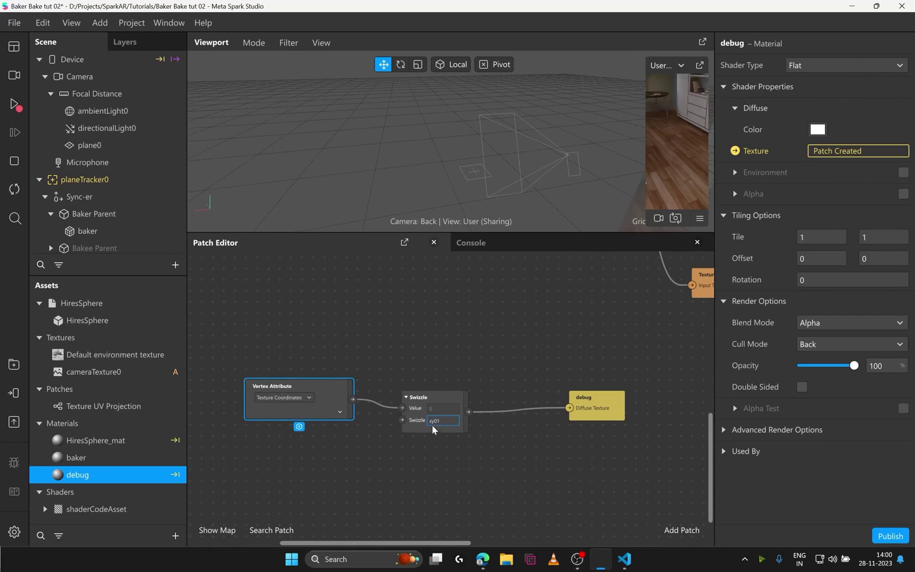
{"action": "left_click_drag", "start_coordinate": [434, 422], "coordinate": [428, 421]}
{"action": "left_click_drag", "start_coordinate": [329, 405], "coordinate": [340, 405]}
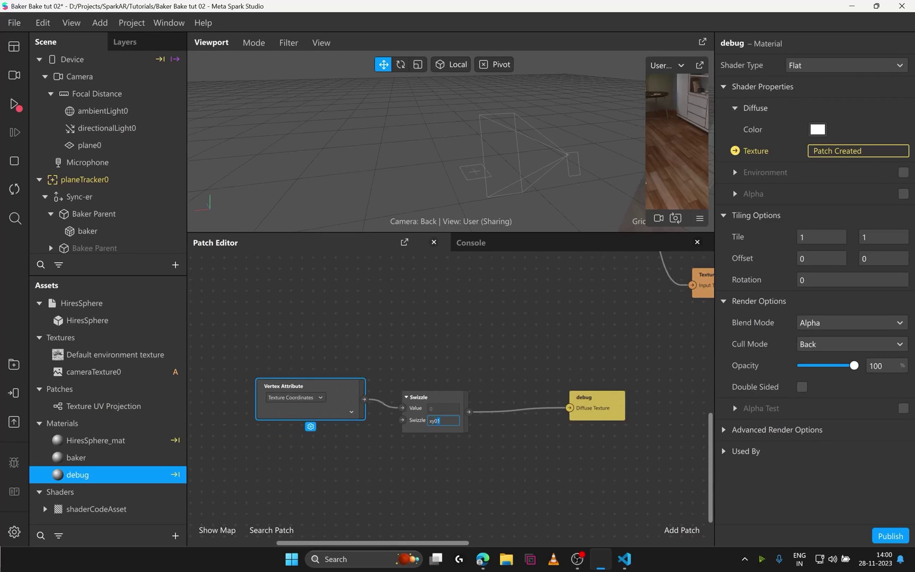
- Resume the simulation and show the preview in an enlarged separate window
{"action": "left_click", "coordinate": [14, 104]}
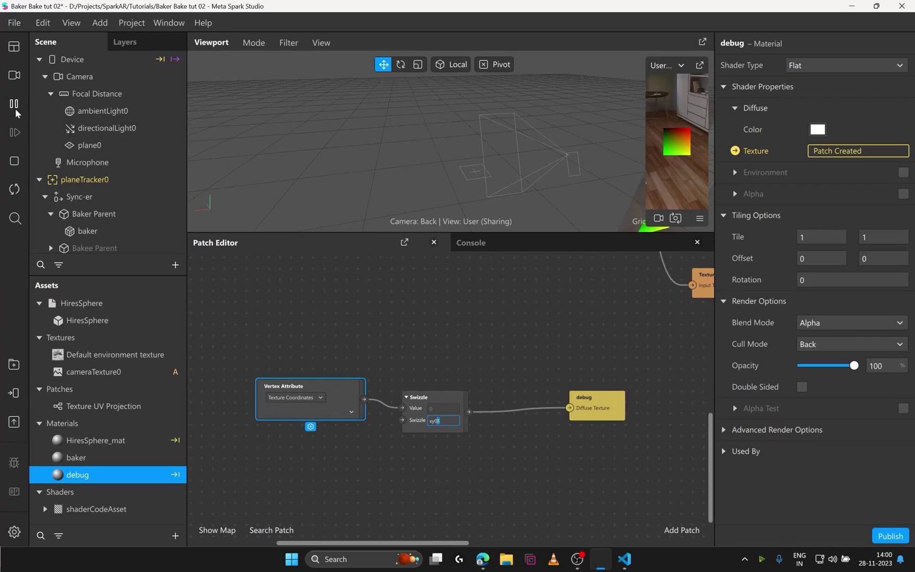
{"action": "left_click", "coordinate": [699, 66]}
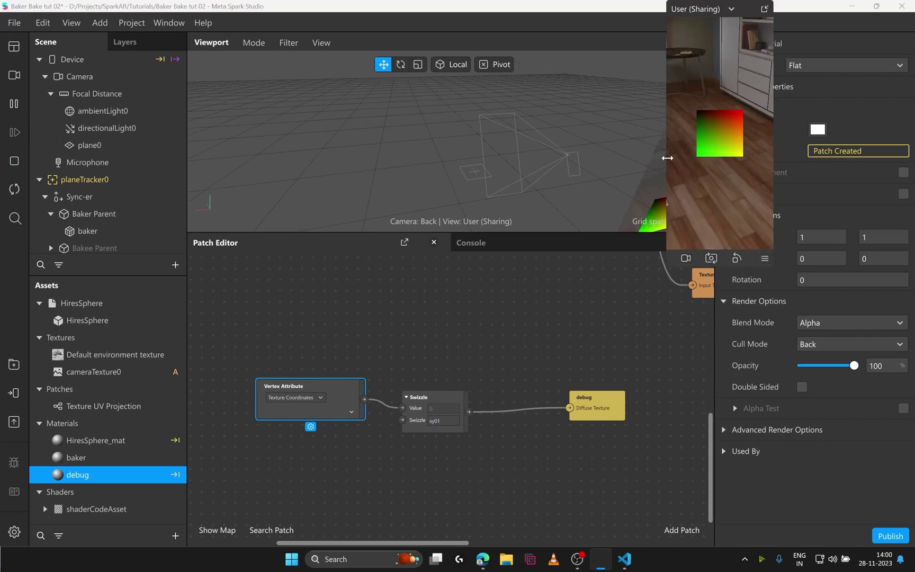
{"action": "left_click_drag", "start_coordinate": [665, 155], "coordinate": [604, 265]}
- Insert a Vector 2 Multiply patch between the Vertex Attribute and Swizzle patches
{"action": "scroll", "coordinate": [587, 330], "scroll_direction": "right", "scroll_amount": 3}
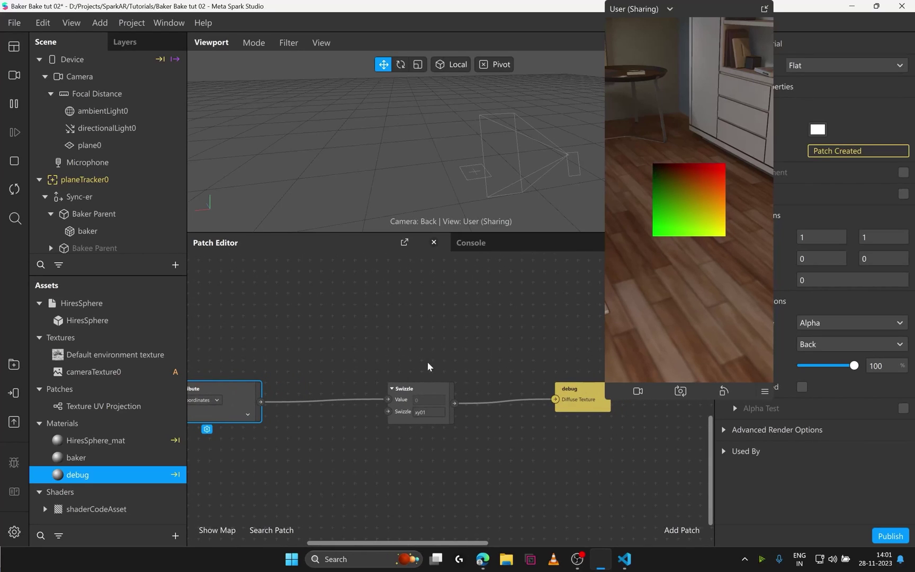
{"action": "scroll", "coordinate": [429, 366], "scroll_direction": "down", "scroll_amount": 3}
{"action": "scroll", "coordinate": [318, 399], "scroll_direction": "up", "scroll_amount": 2}
{"action": "mouse_move", "coordinate": [296, 406]}
{"action": "left_mouse_down"}
{"action": "mouse_move", "coordinate": [258, 397]}
{"action": "mouse_move", "coordinate": [296, 418]}
{"action": "left_mouse_up"}
{"action": "type", "text": "mul"}
{"action": "key", "text": "Return"}
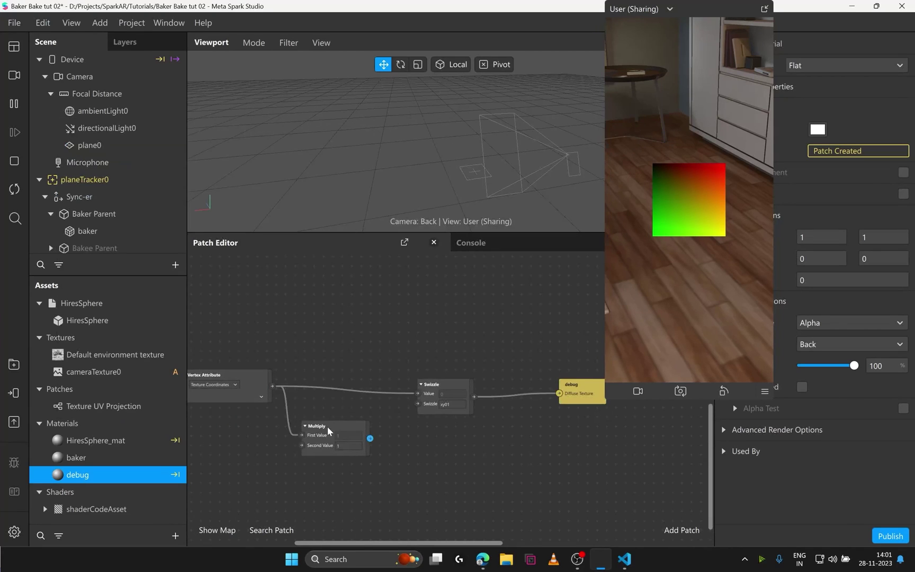
{"action": "left_click", "coordinate": [334, 459]}
{"action": "left_click", "coordinate": [360, 492]}
{"action": "left_click_drag", "start_coordinate": [403, 435], "coordinate": [418, 394]}
{"action": "left_click_drag", "start_coordinate": [371, 422], "coordinate": [361, 403]}
- Set the Y component of Multiply's second value to -1
{"action": "left_click", "coordinate": [340, 423]}
{"action": "left_click", "coordinate": [374, 424]}
{"action": "type", "text": "-1"}
{"action": "key", "text": "Return"}
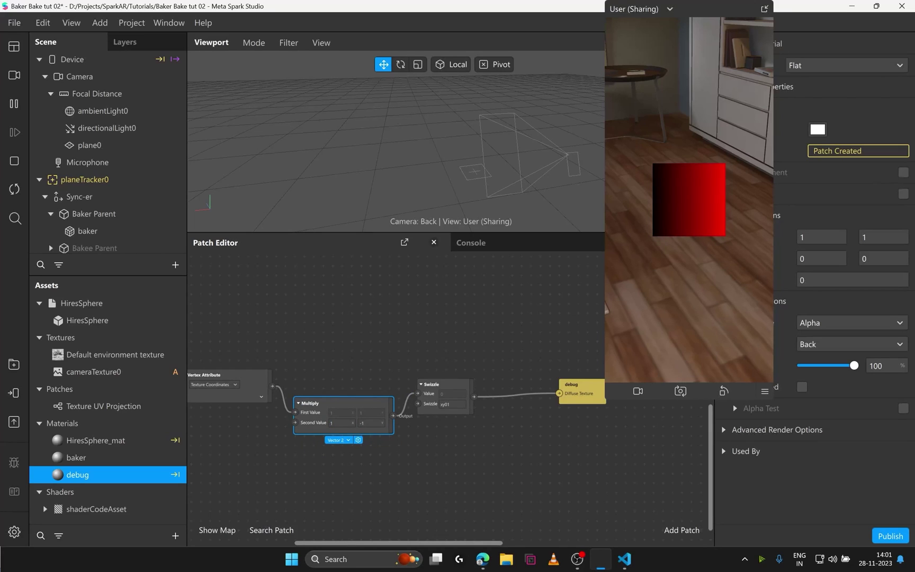
- Space out the Vertex Attribute, Multiply and Swizzle patches in a row and place the debug patch lower beside them
{"action": "left_click_drag", "start_coordinate": [353, 401], "coordinate": [351, 390]}
{"action": "left_click_drag", "start_coordinate": [337, 347], "coordinate": [233, 412]}
{"action": "left_click_drag", "start_coordinate": [331, 395], "coordinate": [302, 394]}
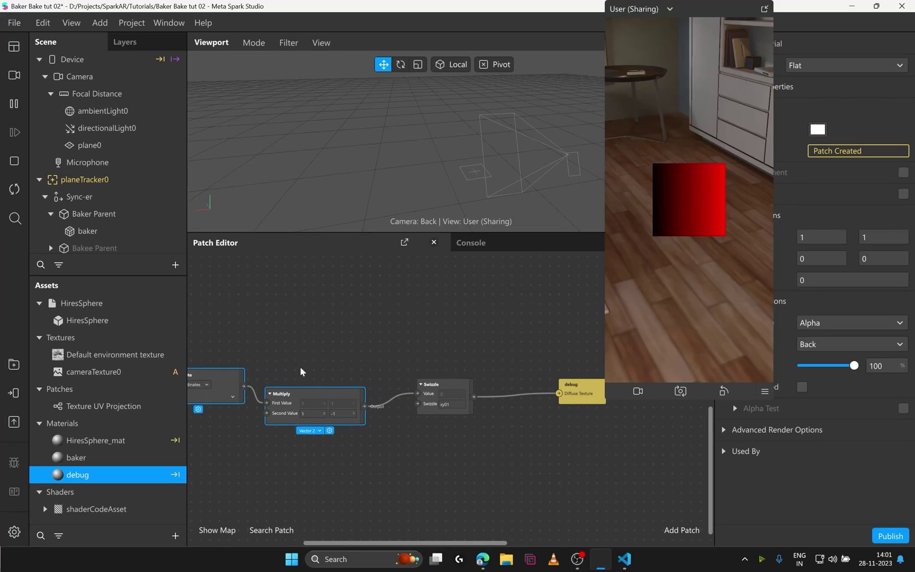
{"action": "left_click", "coordinate": [303, 360]}
{"action": "left_click_drag", "start_coordinate": [444, 386], "coordinate": [412, 386]}
{"action": "scroll", "coordinate": [442, 418], "scroll_direction": "down", "scroll_amount": 2}
{"action": "scroll", "coordinate": [382, 426], "scroll_direction": "up", "scroll_amount": 3}
{"action": "left_click_drag", "start_coordinate": [319, 397], "coordinate": [319, 387]}
{"action": "scroll", "coordinate": [371, 394], "scroll_direction": "down", "scroll_amount": 2}
{"action": "left_click_drag", "start_coordinate": [566, 380], "coordinate": [609, 380]}
{"action": "middle_click_drag", "start_coordinate": [491, 395], "coordinate": [349, 418]}
{"action": "left_click_drag", "start_coordinate": [475, 403], "coordinate": [519, 463]}
{"action": "scroll", "coordinate": [519, 464], "scroll_direction": "down", "scroll_amount": 3}
{"action": "left_click_drag", "start_coordinate": [490, 513], "coordinate": [222, 413]}
{"action": "left_click_drag", "start_coordinate": [431, 426], "coordinate": [486, 426]}
- Connect the Swizzle output to the baker material's pos input
{"action": "scroll", "coordinate": [486, 426], "scroll_direction": "up", "scroll_amount": 3}
{"action": "middle_click_drag", "start_coordinate": [308, 389], "coordinate": [220, 387]}
{"action": "left_click_drag", "start_coordinate": [216, 381], "coordinate": [528, 368]}
{"action": "middle_click_drag", "start_coordinate": [470, 405], "coordinate": [503, 402]}
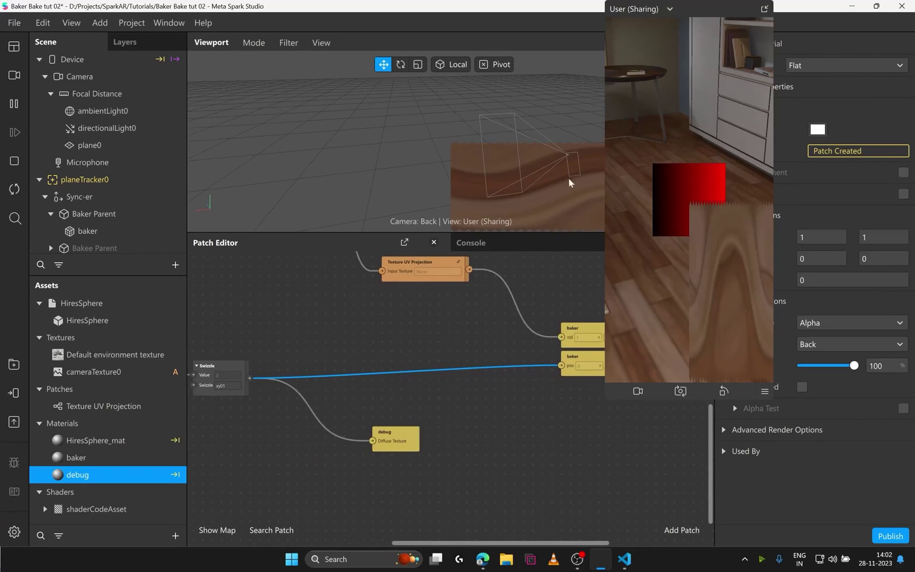
- Move the preview window clear of the patch graph and delete the debug material's patch
{"action": "left_click_drag", "start_coordinate": [633, 9], "coordinate": [757, 111]}
{"action": "middle_click_drag", "start_coordinate": [331, 415], "coordinate": [507, 398]}
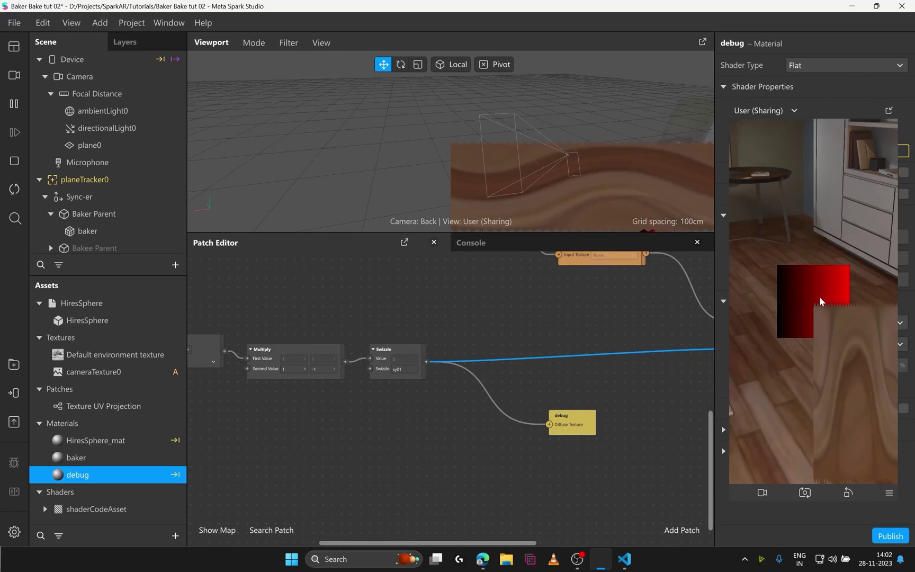
{"action": "scroll", "coordinate": [460, 438], "scroll_direction": "down", "scroll_amount": 2}
{"action": "middle_click_drag", "start_coordinate": [460, 438], "coordinate": [426, 427]}
{"action": "left_click_drag", "start_coordinate": [533, 419], "coordinate": [521, 418]}
{"action": "key", "text": "Delete"}
- Select plane0, then make the viewport slightly taller and the preview window slightly smaller
{"action": "left_click", "coordinate": [98, 145]}
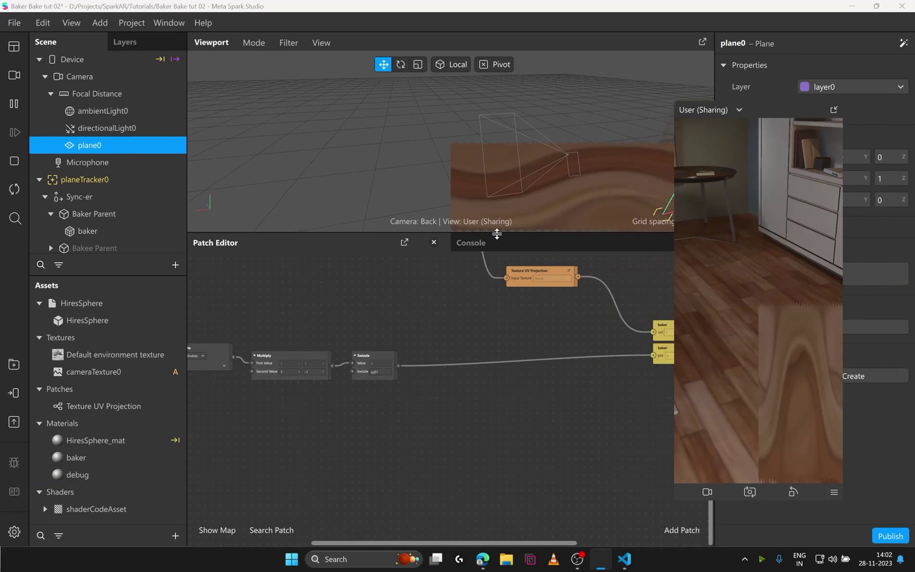
{"action": "left_click_drag", "start_coordinate": [496, 233], "coordinate": [517, 412]}
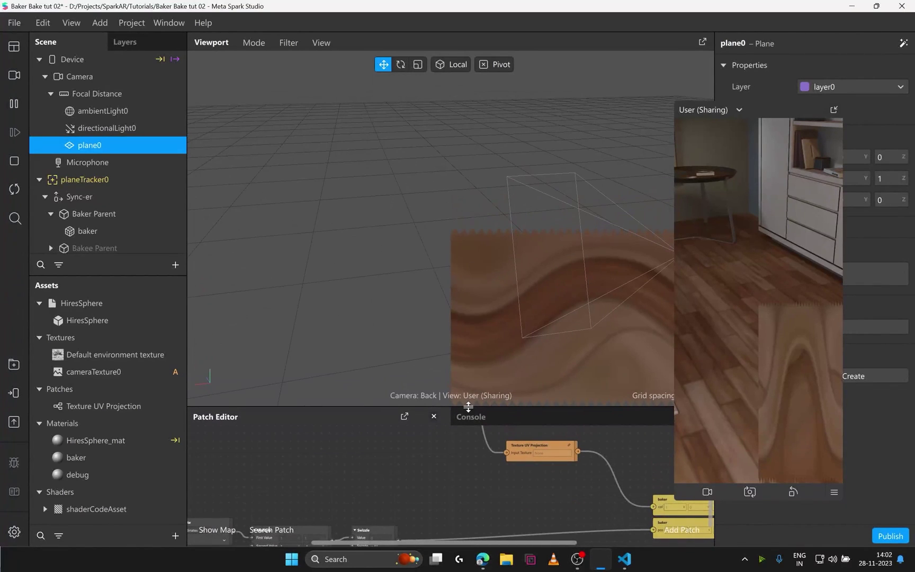
{"action": "left_click_drag", "start_coordinate": [468, 407], "coordinate": [508, 258]}
{"action": "left_click_drag", "start_coordinate": [674, 277], "coordinate": [686, 220]}
{"action": "left_click_drag", "start_coordinate": [815, 108], "coordinate": [780, 53]}
- Shift the Vertex Attribute, Multiply and Swizzle patches together closer to the baker patches
{"action": "middle_click_drag", "start_coordinate": [402, 407], "coordinate": [448, 346]}
{"action": "scroll", "coordinate": [467, 390], "scroll_direction": "up", "scroll_amount": 3}
{"action": "scroll", "coordinate": [493, 339], "scroll_direction": "down", "scroll_amount": 4}
{"action": "middle_click_drag", "start_coordinate": [524, 330], "coordinate": [535, 386]}
{"action": "left_click_drag", "start_coordinate": [236, 397], "coordinate": [450, 460]}
{"action": "left_click_drag", "start_coordinate": [439, 426], "coordinate": [501, 425]}
{"action": "middle_click_drag", "start_coordinate": [524, 400], "coordinate": [352, 395]}
{"action": "scroll", "coordinate": [354, 391], "scroll_direction": "up", "scroll_amount": 2}
{"action": "middle_click_drag", "start_coordinate": [378, 448], "coordinate": [353, 399]}
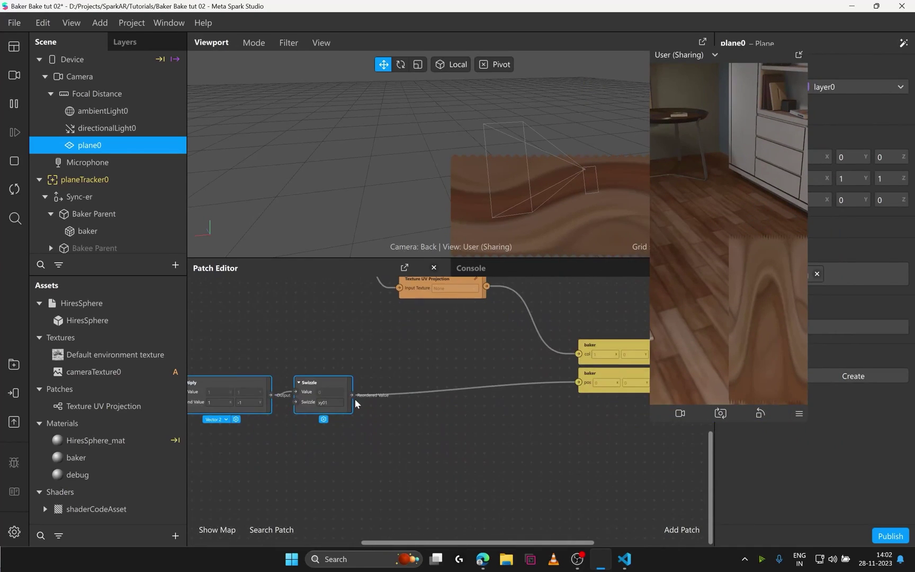
- Add an Add patch fed by the Swizzle output and set its type to Vector 4
{"action": "left_click_drag", "start_coordinate": [352, 396], "coordinate": [379, 412]}
{"action": "type", "text": "add"}
{"action": "key", "text": "Return"}
{"action": "left_click", "coordinate": [406, 418]}
{"action": "left_click", "coordinate": [400, 457]}
{"action": "left_click", "coordinate": [419, 533]}
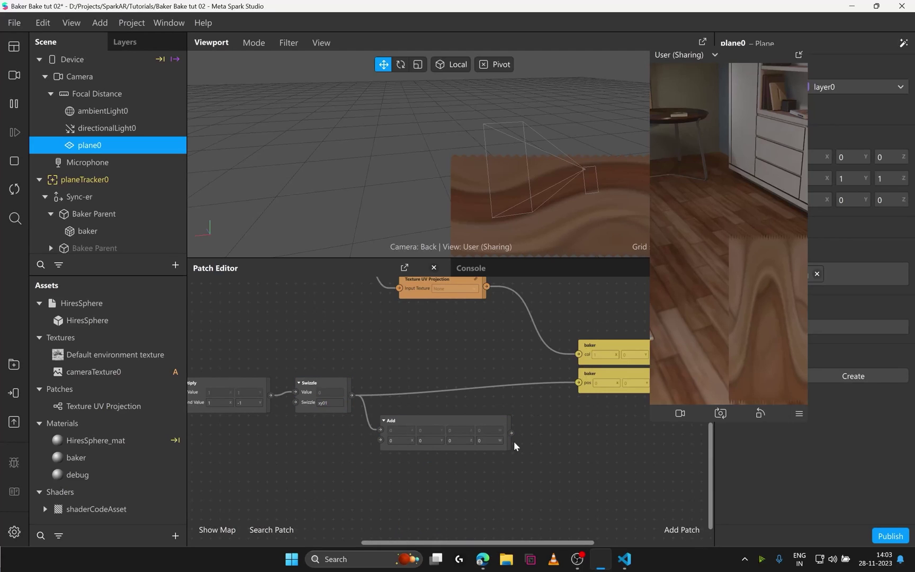
- Connect the Add patch's output to the baker pos input and set the X value of its second row to -0.5
{"action": "left_click_drag", "start_coordinate": [511, 432], "coordinate": [579, 382]}
{"action": "left_click", "coordinate": [401, 440]}
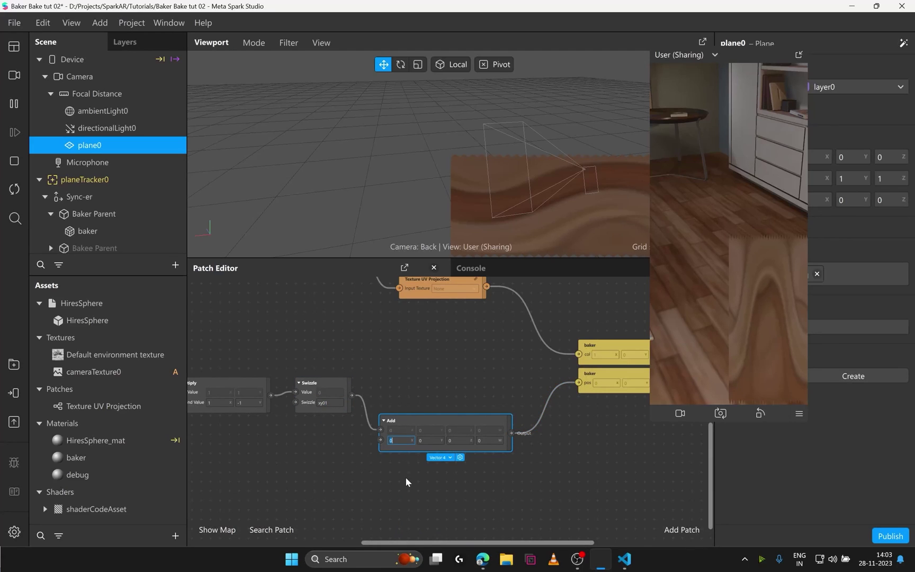
{"action": "type", "text": "-"}
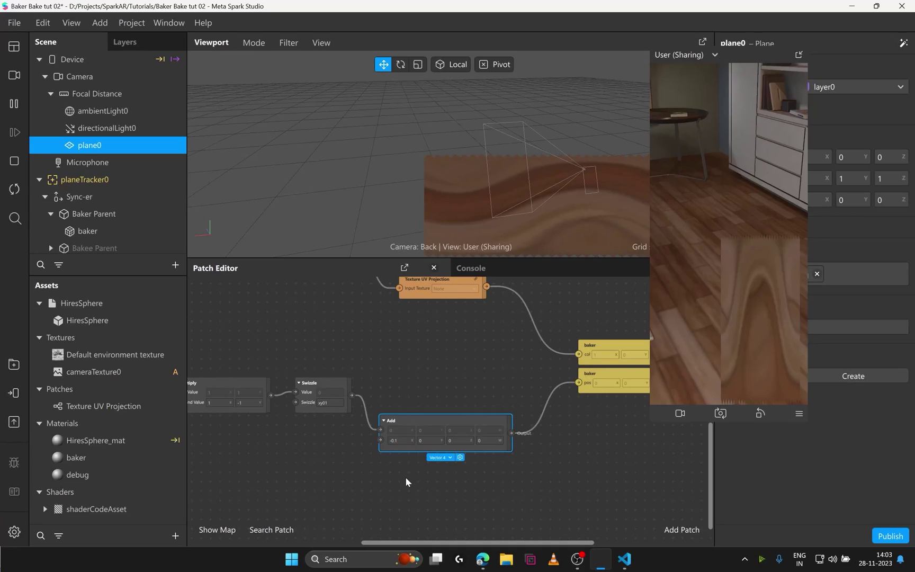
{"action": "type", "text": "0.1"}
{"action": "key", "text": "Up"}
{"action": "key", "text": "Down"}
{"action": "key", "text": "Down"}
{"action": "key", "text": "Up"}
{"action": "key", "text": "Down"}
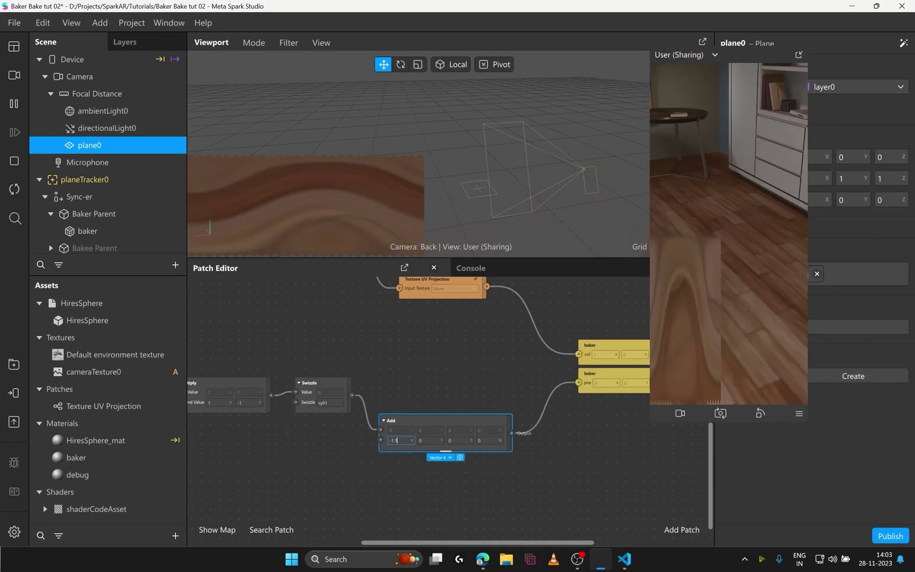
{"action": "type", "text": "-0.5"}
{"action": "key", "text": "Return"}
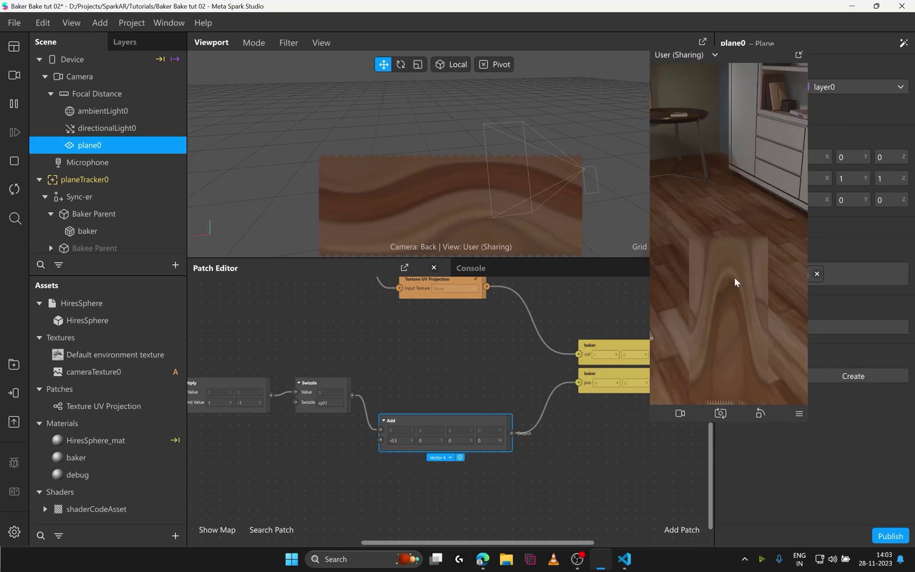
- Set the Y value in the Add patch's second row to 0.5
{"action": "left_click", "coordinate": [430, 441]}
{"action": "middle_click_drag", "start_coordinate": [333, 441], "coordinate": [398, 432]}
{"action": "key", "text": "BackSpace"}
{"action": "type", "text": "0.5"}
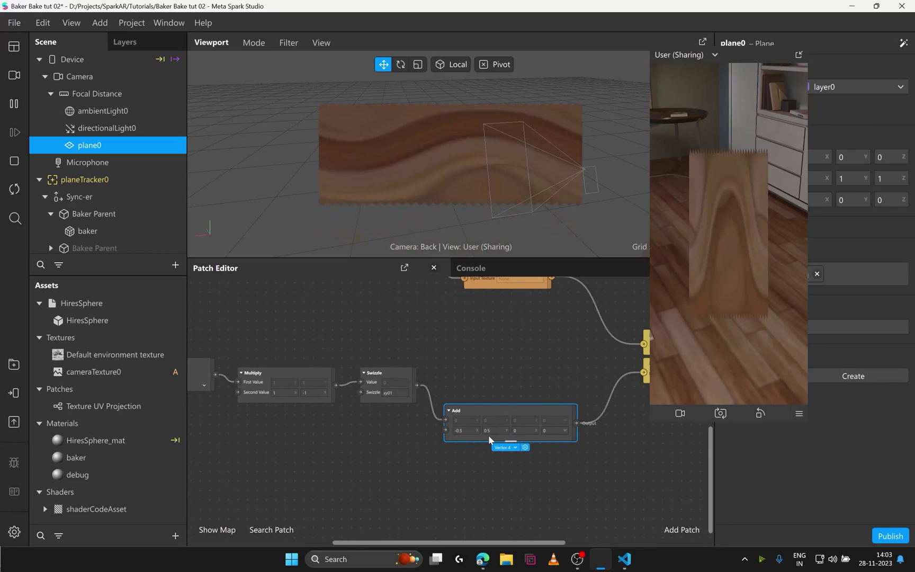
{"action": "middle_click_drag", "start_coordinate": [307, 398], "coordinate": [281, 393]}
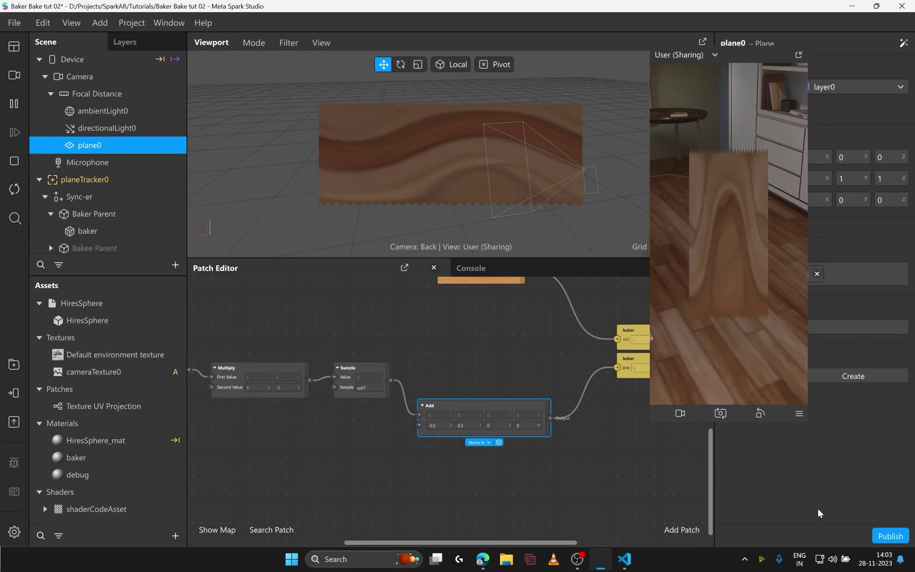
- Set the W value in the Add patch's second row to -0.5
{"action": "scroll", "coordinate": [607, 519], "scroll_direction": "right", "scroll_amount": 1}
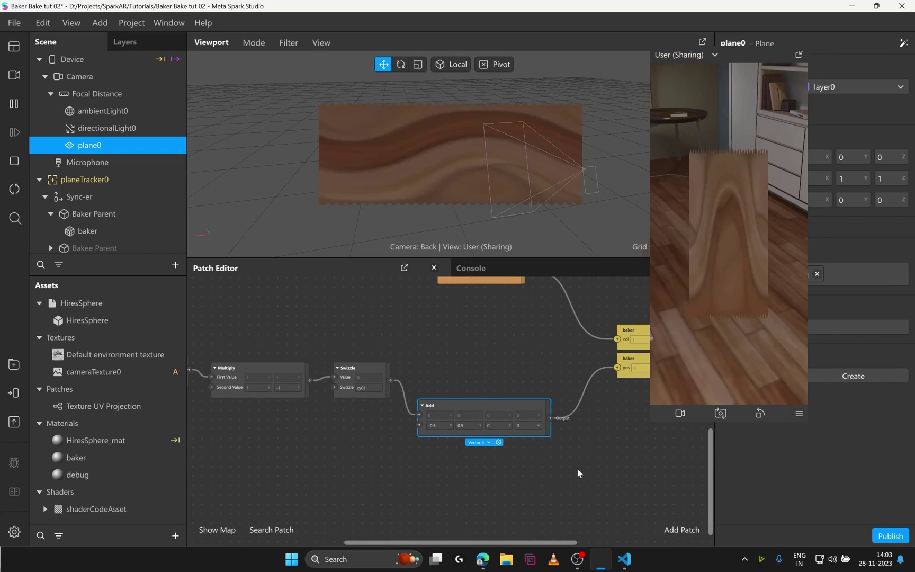
{"action": "scroll", "coordinate": [578, 473], "scroll_direction": "right", "scroll_amount": 1}
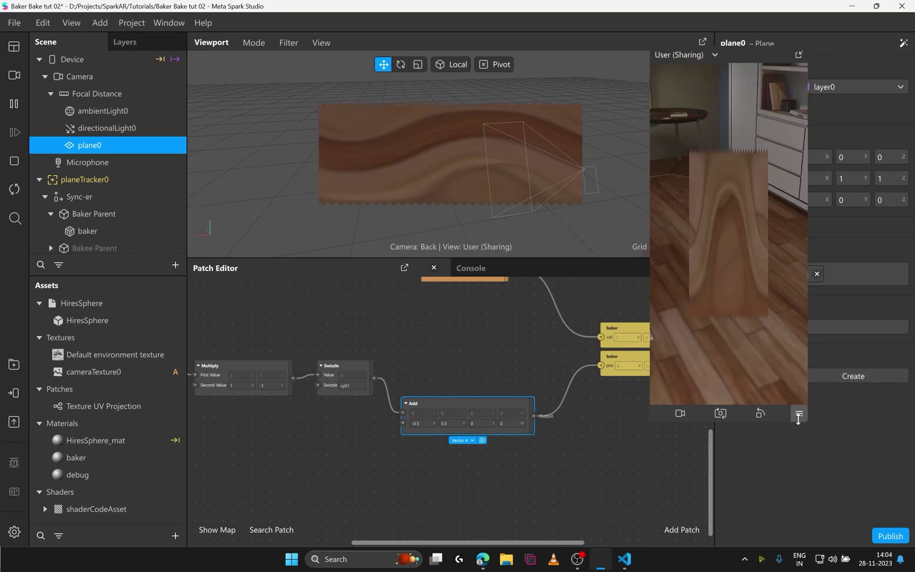
{"action": "scroll", "coordinate": [448, 462], "scroll_direction": "right", "scroll_amount": 1}
{"action": "middle_click_drag", "start_coordinate": [448, 462], "coordinate": [460, 459]}
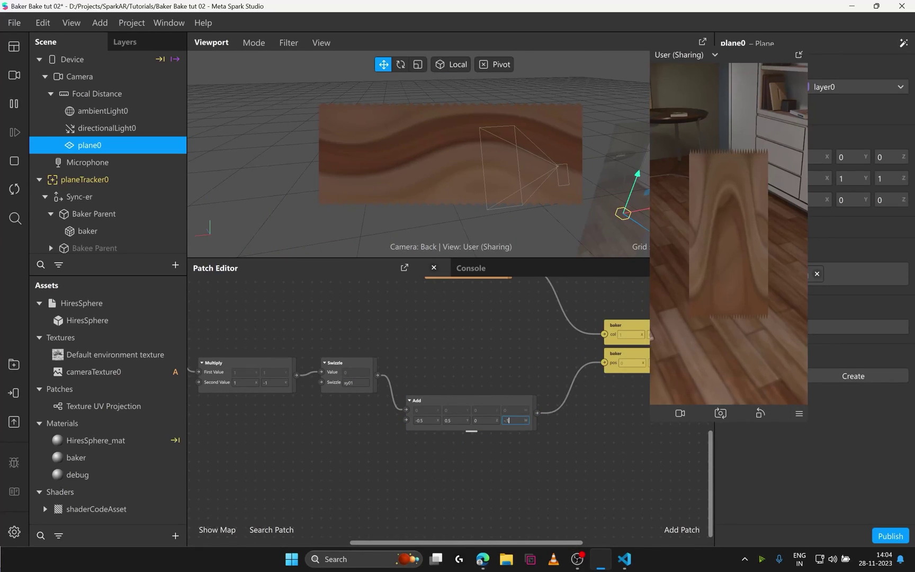
{"action": "key", "text": "Return"}
{"action": "left_click", "coordinate": [511, 420]}
{"action": "type", "text": "-0.2"}
{"action": "key", "text": "Return"}
{"action": "type", "text": "-.5"}
{"action": "key", "text": "Return"}
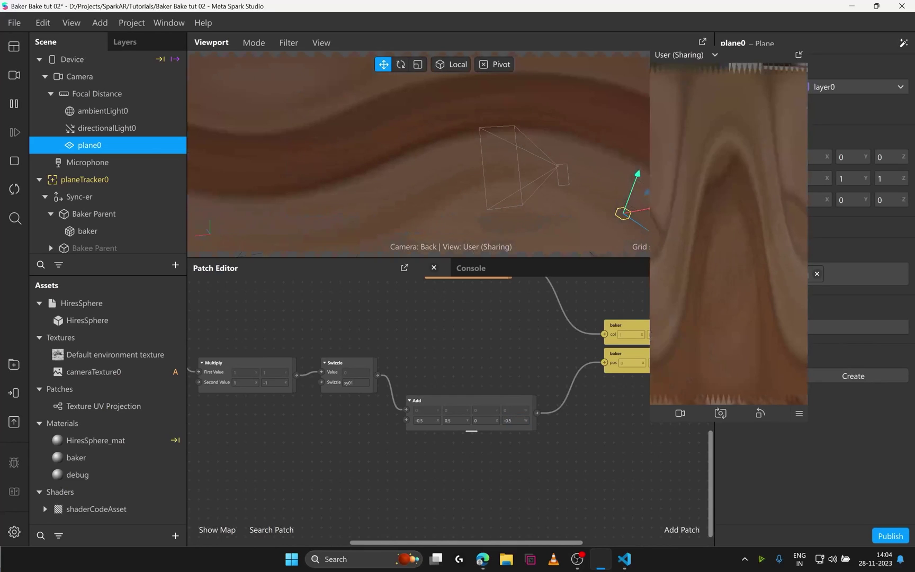
- Move the Add patch up level with the Swizzle patch, and shift the preview window off the patch graph
{"action": "middle_click_drag", "start_coordinate": [498, 453], "coordinate": [464, 446]}
{"action": "middle_click_drag", "start_coordinate": [346, 436], "coordinate": [360, 435]}
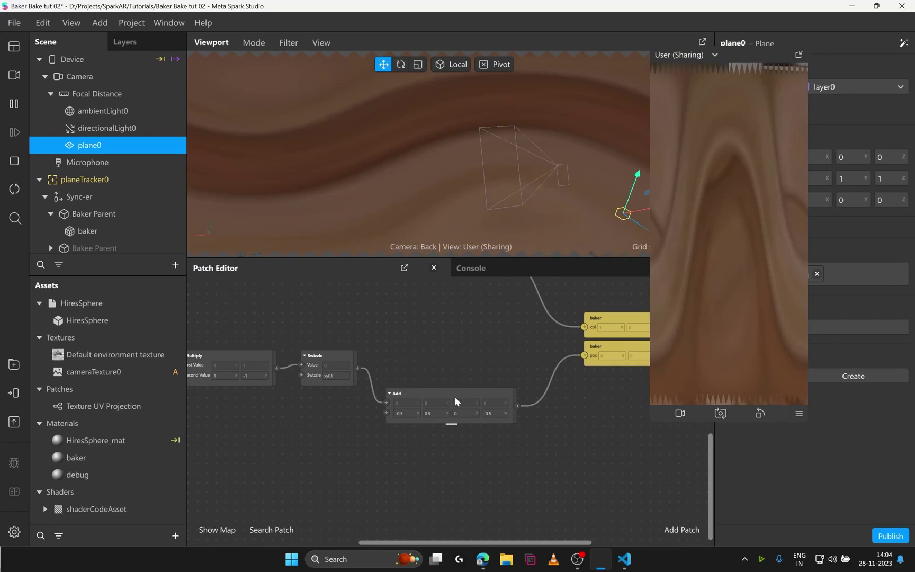
{"action": "left_click_drag", "start_coordinate": [456, 396], "coordinate": [454, 368]}
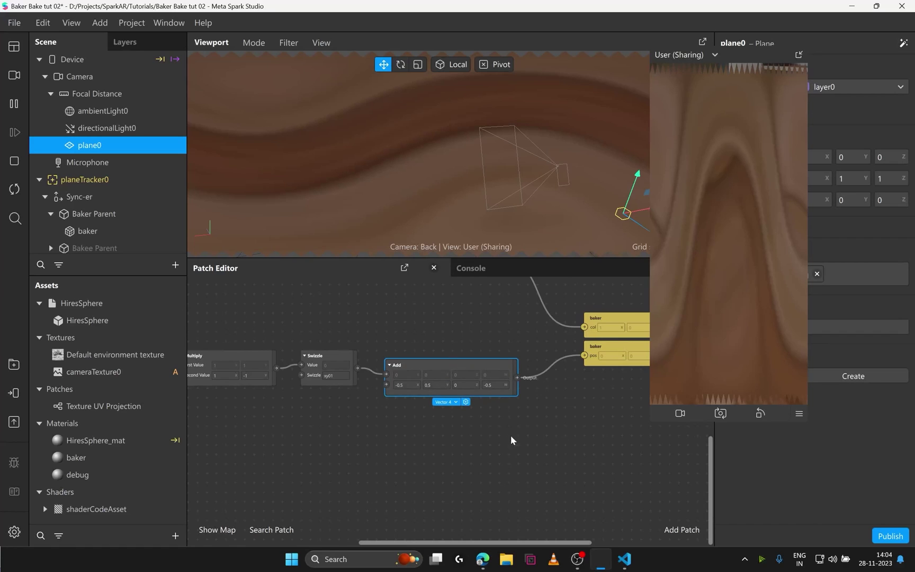
{"action": "scroll", "coordinate": [510, 435], "scroll_direction": "left", "scroll_amount": 5}
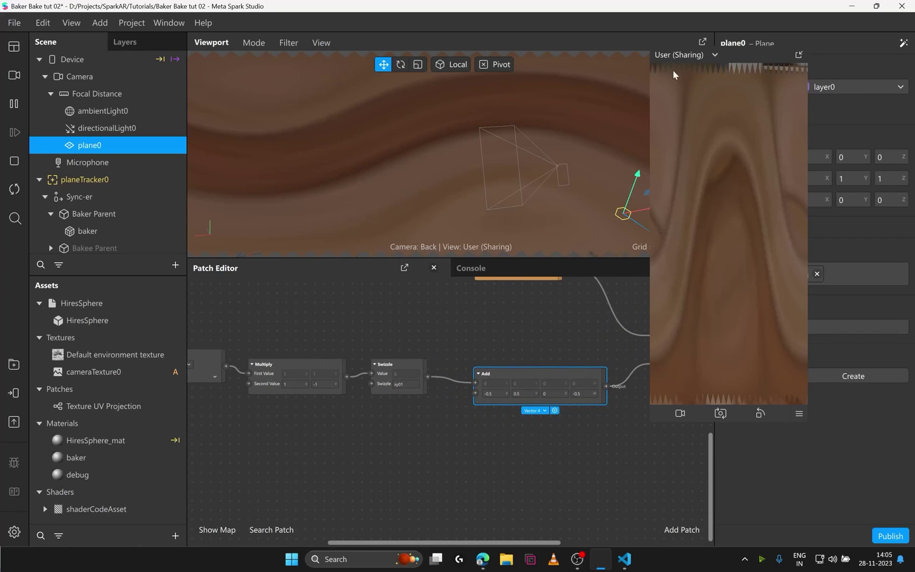
{"action": "scroll", "coordinate": [591, 426], "scroll_direction": "down", "scroll_amount": 3}
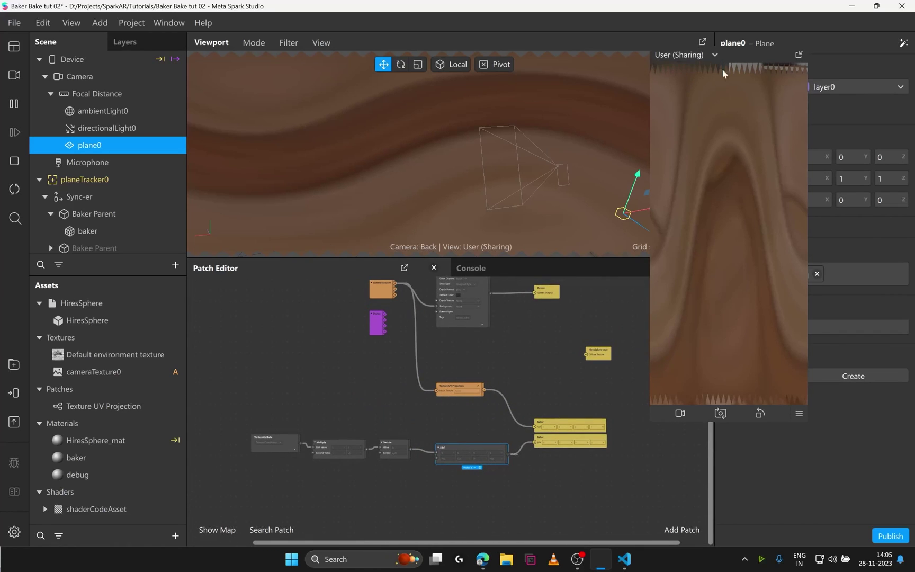
{"action": "scroll", "coordinate": [503, 395], "scroll_direction": "up", "scroll_amount": 2}
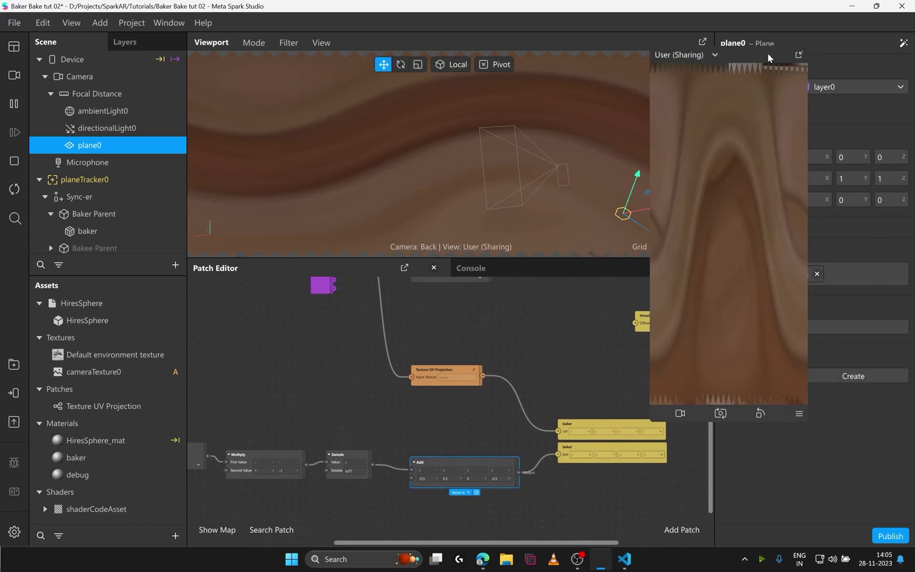
{"action": "left_click_drag", "start_coordinate": [782, 58], "coordinate": [861, 172]}
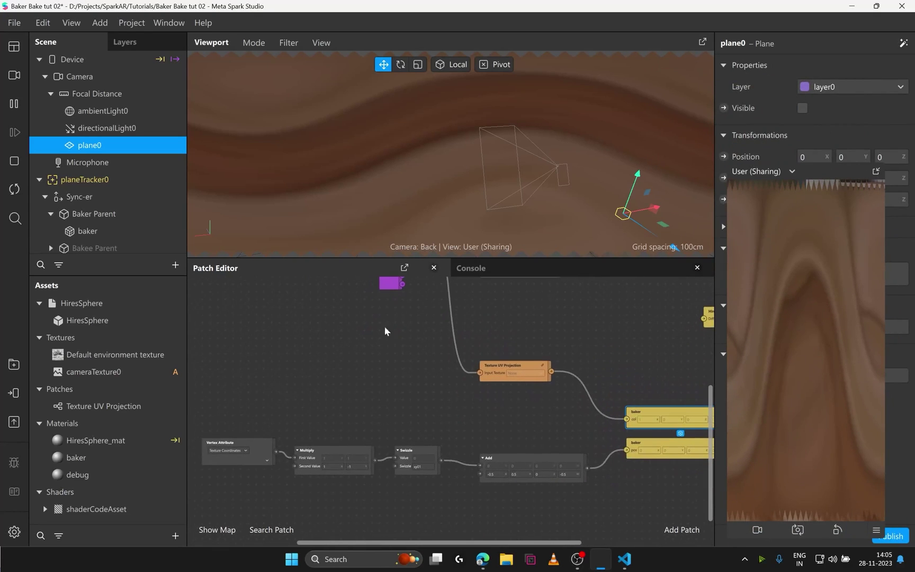
- Hide plane0 and Baker Parent, make Bakee Parent visible, and move the preview window off the object properties
{"action": "left_click", "coordinate": [109, 211]}
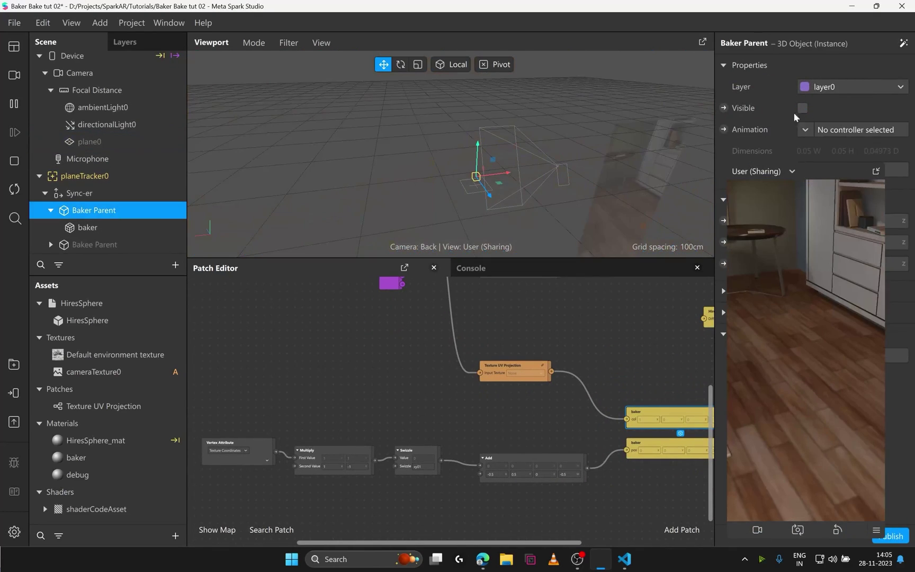
{"action": "left_click", "coordinate": [90, 245]}
{"action": "left_click", "coordinate": [802, 108]}
{"action": "left_click_drag", "start_coordinate": [830, 162], "coordinate": [643, 60]}
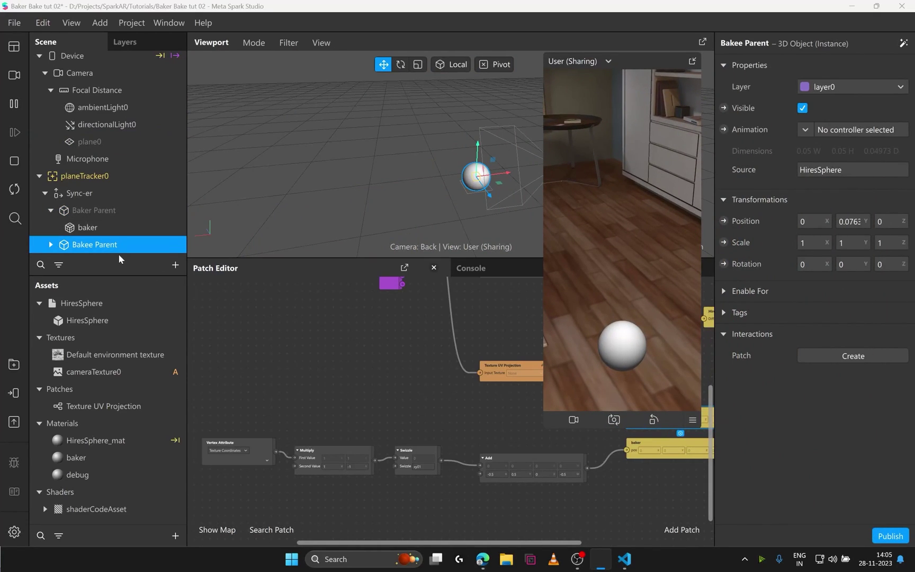
- Add a Scene Render Pass patch below the Vertex Attribute chain and expand its texture preview
{"action": "left_click_drag", "start_coordinate": [292, 397], "coordinate": [316, 365]}
{"action": "left_click_drag", "start_coordinate": [494, 281], "coordinate": [382, 444]}
{"action": "left_click_drag", "start_coordinate": [255, 539], "coordinate": [364, 369]}
{"action": "left_click_drag", "start_coordinate": [271, 474], "coordinate": [278, 472]}
{"action": "double_click", "coordinate": [279, 465]}
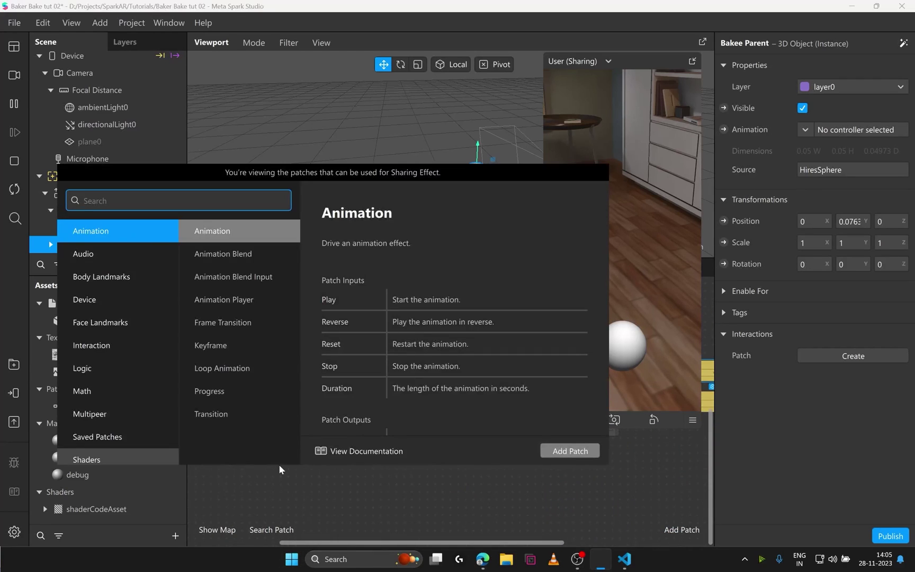
{"action": "type", "text": "sce"}
{"action": "key", "text": "Return"}
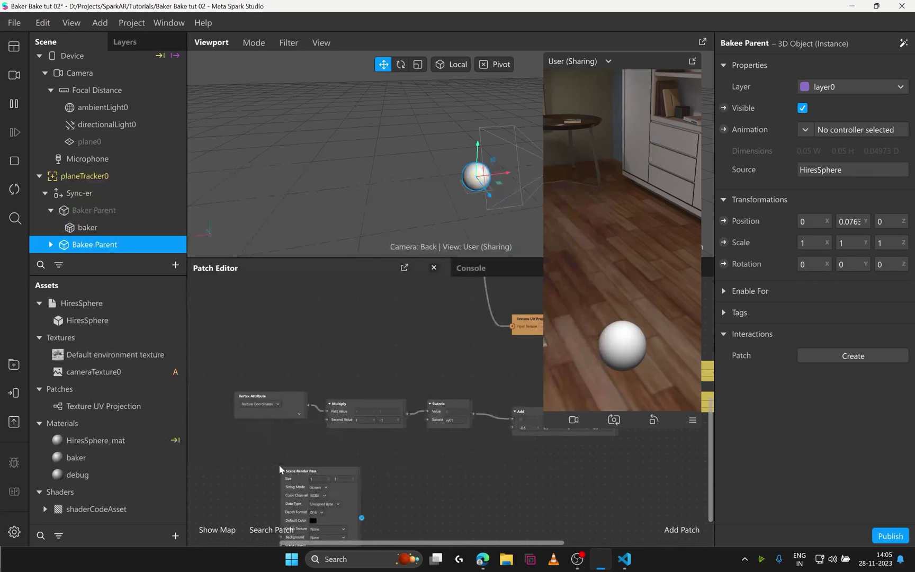
{"action": "scroll", "coordinate": [317, 383], "scroll_direction": "down", "scroll_amount": 5}
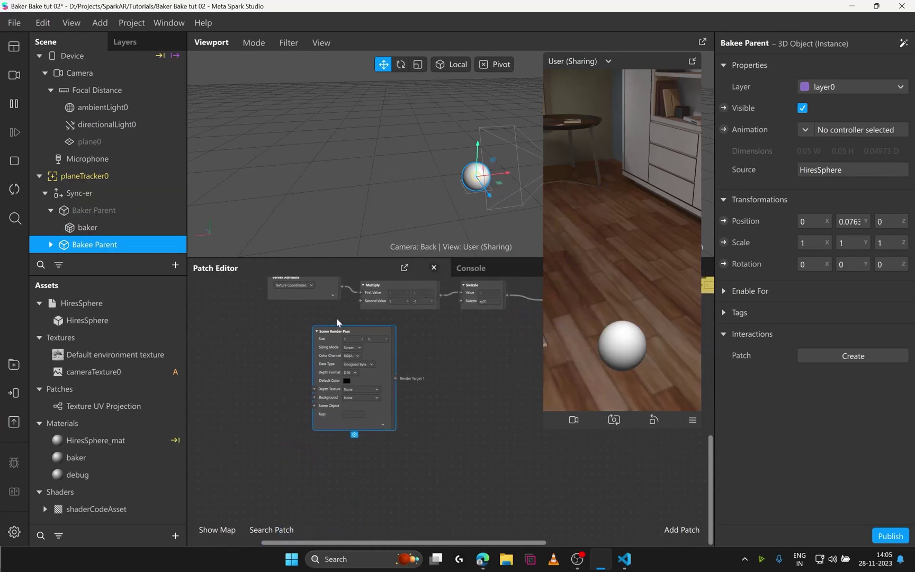
{"action": "left_click", "coordinate": [382, 431]}
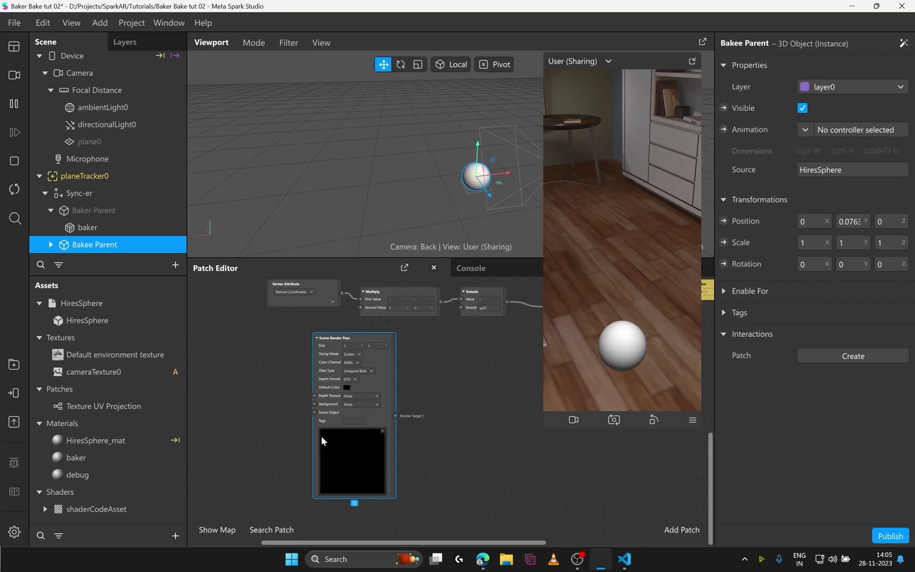
- Feed the baker mesh into the Scene Object input of the Scene Render Pass patch
{"action": "left_click_drag", "start_coordinate": [87, 227], "coordinate": [314, 413]}
{"action": "scroll", "coordinate": [355, 438], "scroll_direction": "up", "scroll_amount": 10}
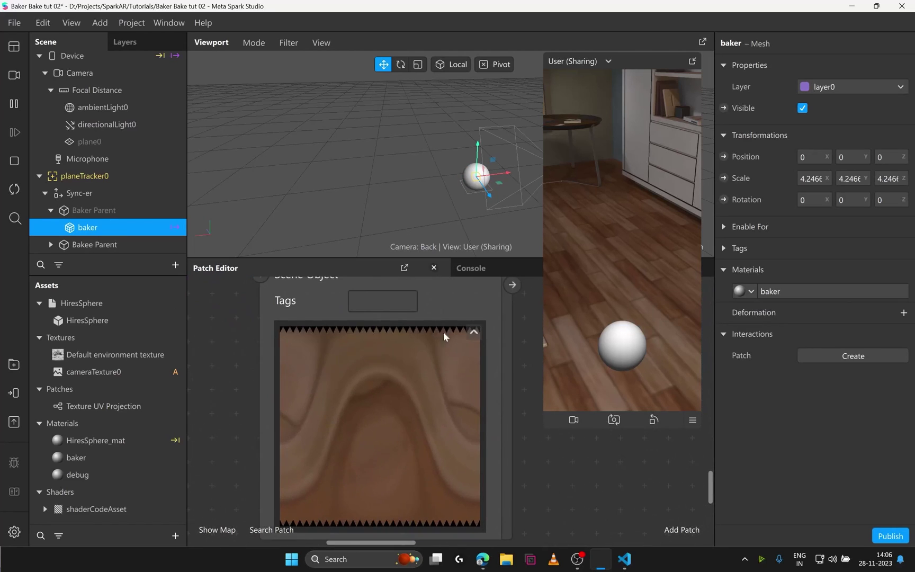
{"action": "scroll", "coordinate": [381, 420], "scroll_direction": "down", "scroll_amount": 4}
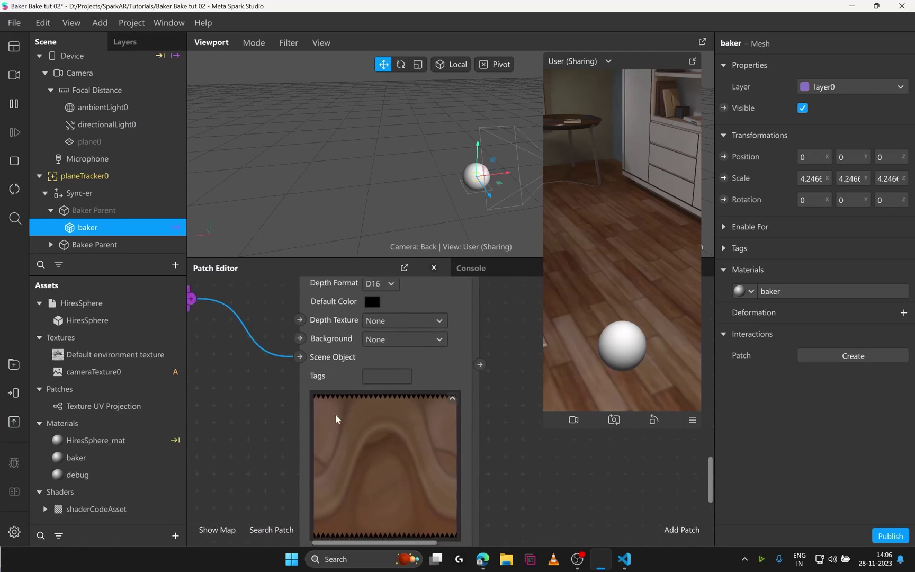
{"action": "left_click", "coordinate": [85, 210]}
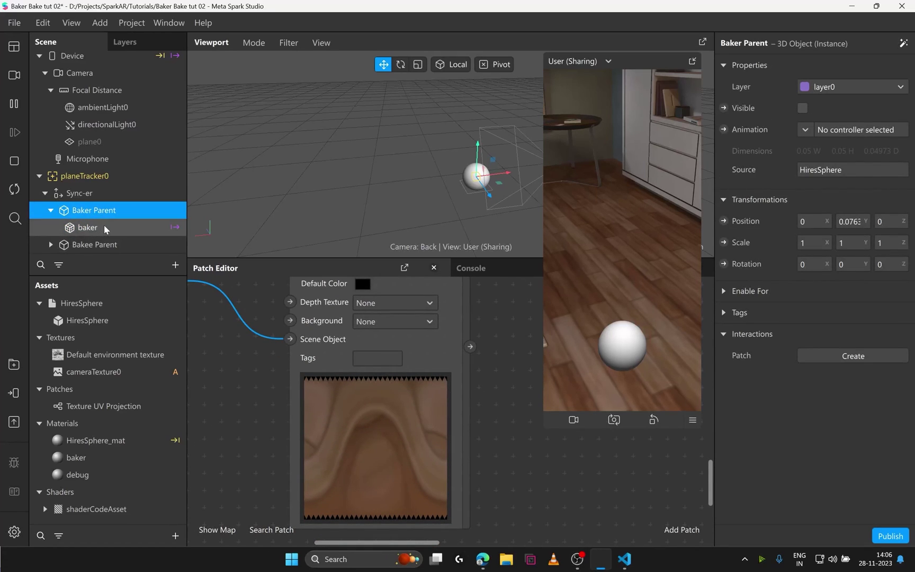
{"action": "left_click", "coordinate": [85, 227]}
{"action": "left_click", "coordinate": [87, 210]}
{"action": "scroll", "coordinate": [312, 414], "scroll_direction": "down", "scroll_amount": 5}
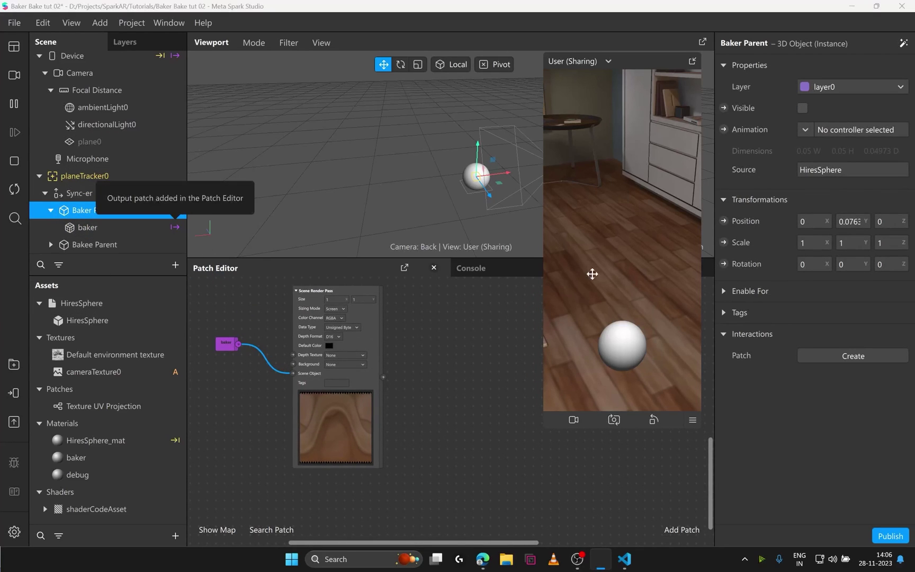
{"action": "left_click", "coordinate": [112, 228]}
- Place the HiresSphere_mat Diffuse Texture patch beside the Scene Render Pass and connect the render pass output to it
{"action": "left_click_drag", "start_coordinate": [306, 371], "coordinate": [288, 361]}
{"action": "middle_click_drag", "start_coordinate": [386, 405], "coordinate": [308, 448]}
{"action": "scroll", "coordinate": [311, 445], "scroll_direction": "down", "scroll_amount": 1}
{"action": "mouse_move", "coordinate": [372, 437]}
{"action": "middle_mouse_down"}
{"action": "mouse_move", "coordinate": [343, 431]}
{"action": "mouse_move", "coordinate": [368, 441]}
{"action": "middle_mouse_up"}
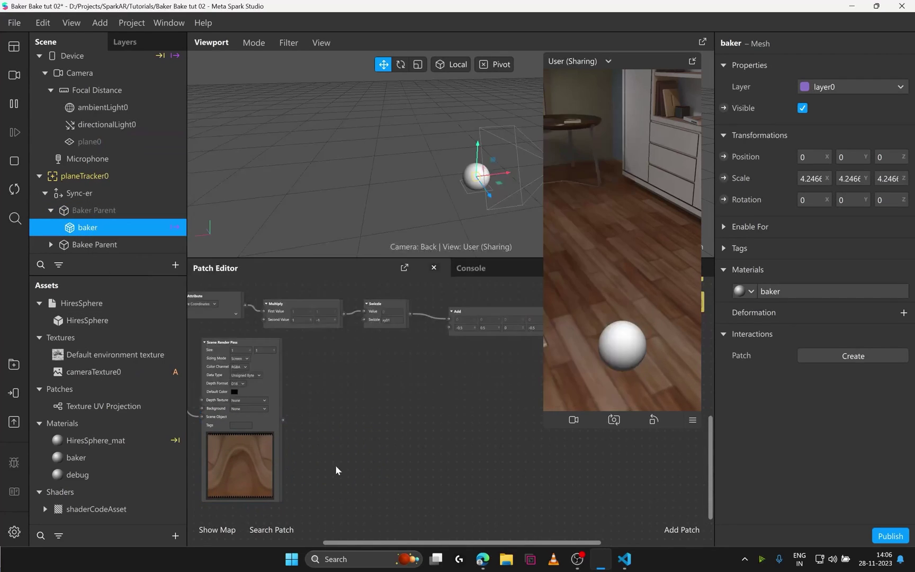
{"action": "left_click", "coordinate": [95, 441]}
{"action": "left_click", "coordinate": [735, 151]}
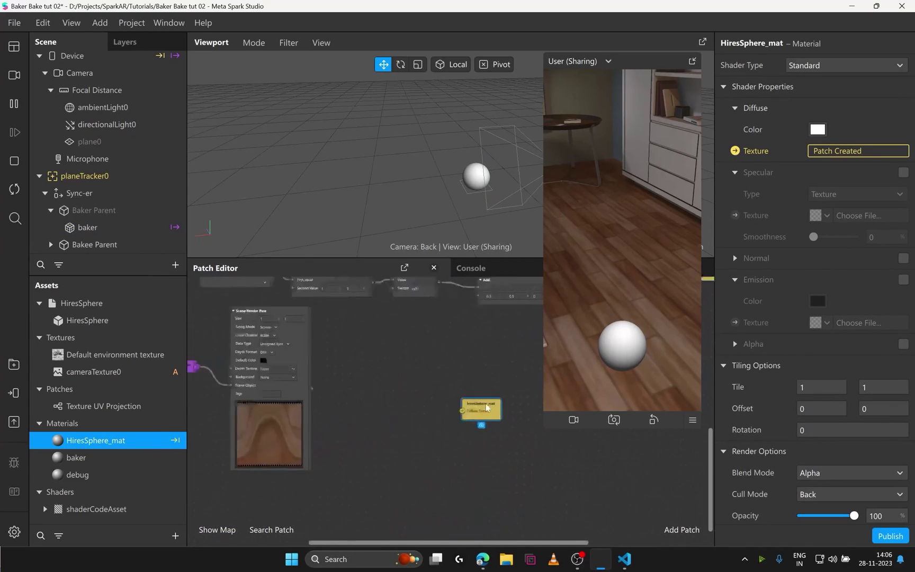
{"action": "left_click_drag", "start_coordinate": [359, 380], "coordinate": [510, 401]}
{"action": "middle_click_drag", "start_coordinate": [520, 421], "coordinate": [477, 428]}
- Move the simulated camera closer to the sphere and examine the baked texture in the Scene Render Pass against the preview
{"action": "right_click_drag", "start_coordinate": [652, 344], "coordinate": [644, 324]}
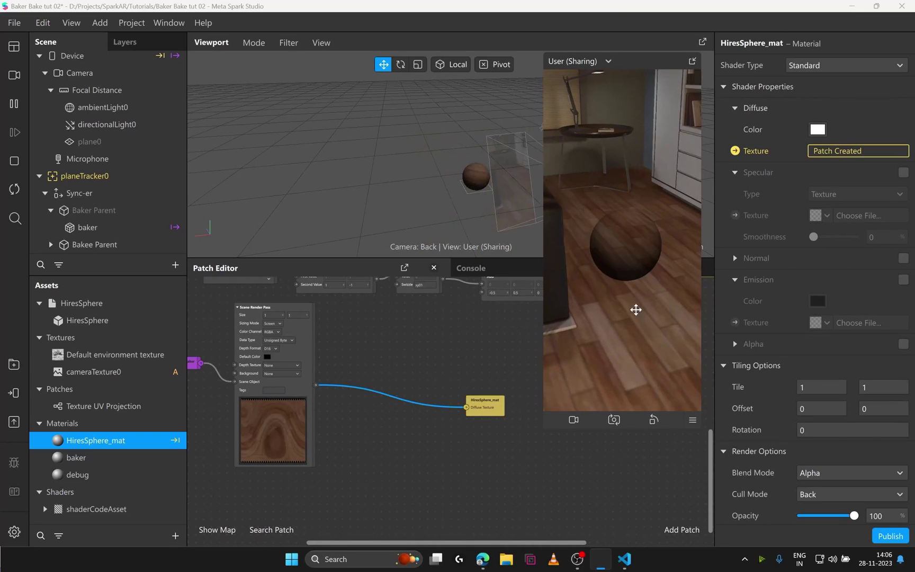
{"action": "scroll", "coordinate": [384, 448], "scroll_direction": "up", "scroll_amount": 4}
{"action": "scroll", "coordinate": [416, 448], "scroll_direction": "up", "scroll_amount": 1}
{"action": "middle_click_drag", "start_coordinate": [417, 447], "coordinate": [347, 411]}
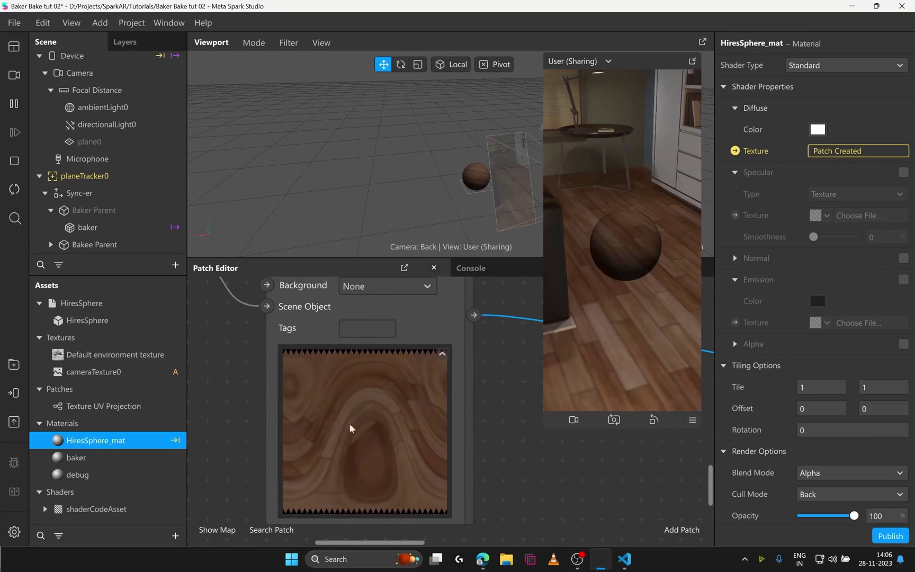
{"action": "middle_click_drag", "start_coordinate": [456, 380], "coordinate": [374, 381]}
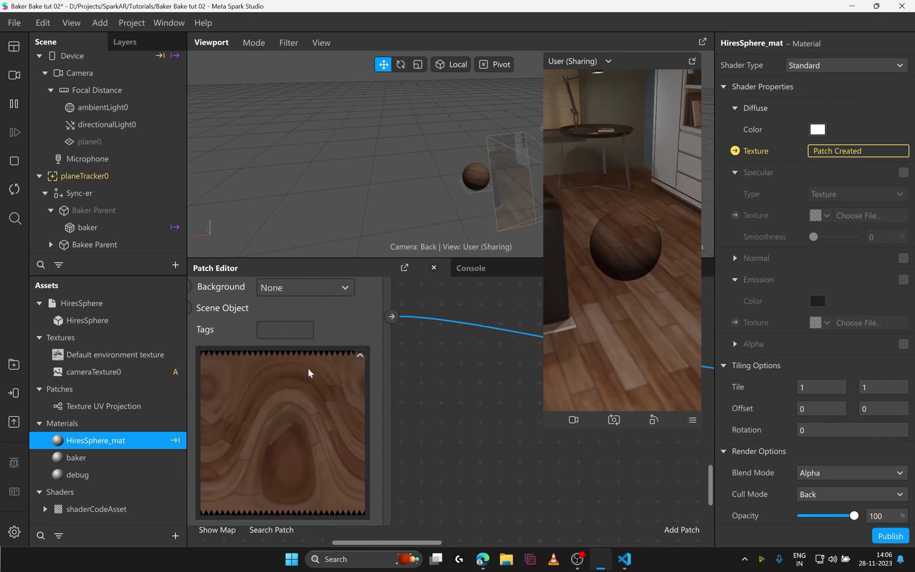
{"action": "scroll", "coordinate": [239, 373], "scroll_direction": "down", "scroll_amount": 1}
{"action": "middle_click_drag", "start_coordinate": [239, 372], "coordinate": [257, 345]}
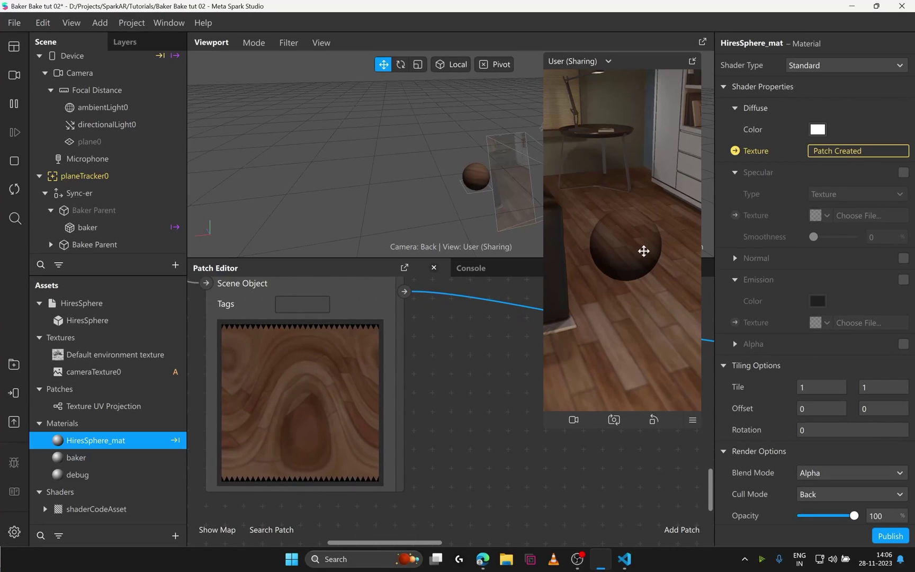
{"action": "scroll", "coordinate": [521, 395], "scroll_direction": "down", "scroll_amount": 1}
{"action": "middle_click_drag", "start_coordinate": [522, 395], "coordinate": [412, 392]}
{"action": "scroll", "coordinate": [412, 396], "scroll_direction": "down", "scroll_amount": 3}
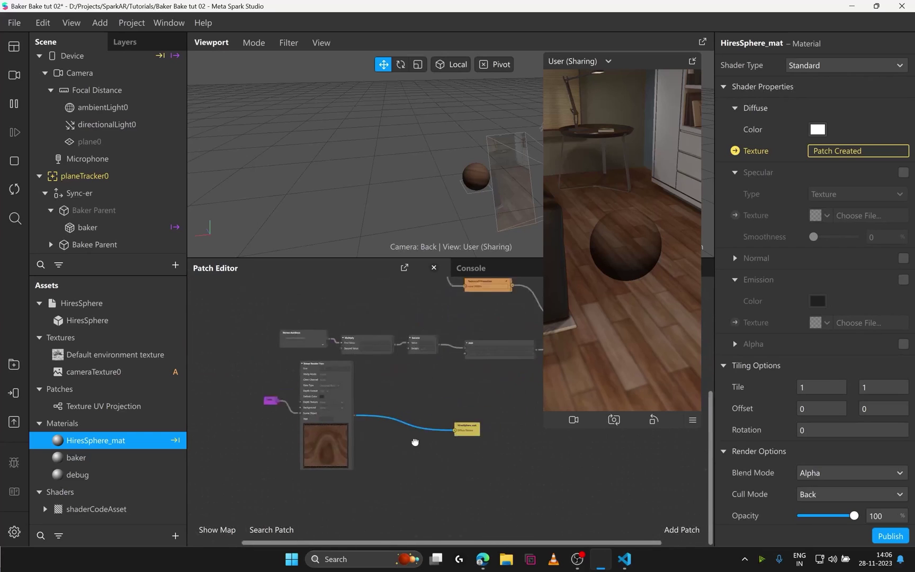
- Raise Baker Parent along Y to about 0.25 and turn the simulated camera to another viewpoint
{"action": "left_click", "coordinate": [111, 210]}
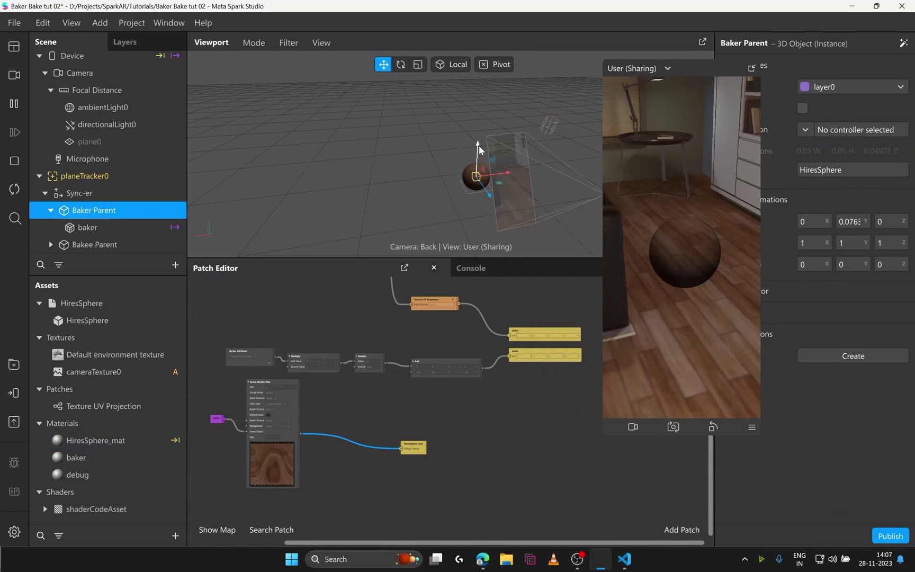
{"action": "left_click_drag", "start_coordinate": [479, 145], "coordinate": [478, 124]}
{"action": "right_click_drag", "start_coordinate": [722, 220], "coordinate": [673, 256]}
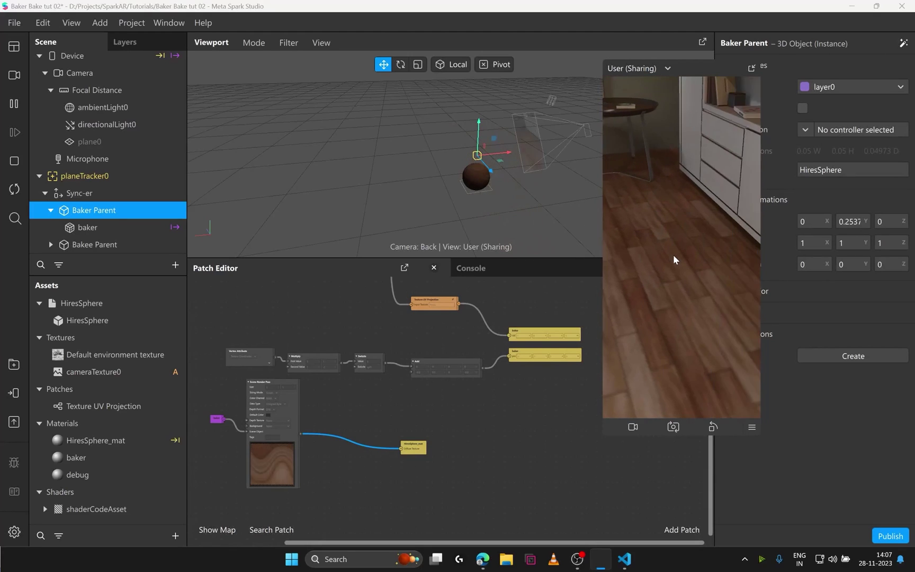
- Undo the Baker Parent height change and reconnect the Scene Render Pass output to the HiresSphere_mat diffuse texture
{"action": "key", "text": "ctrl+z"}
{"action": "key", "text": "ctrl+z"}
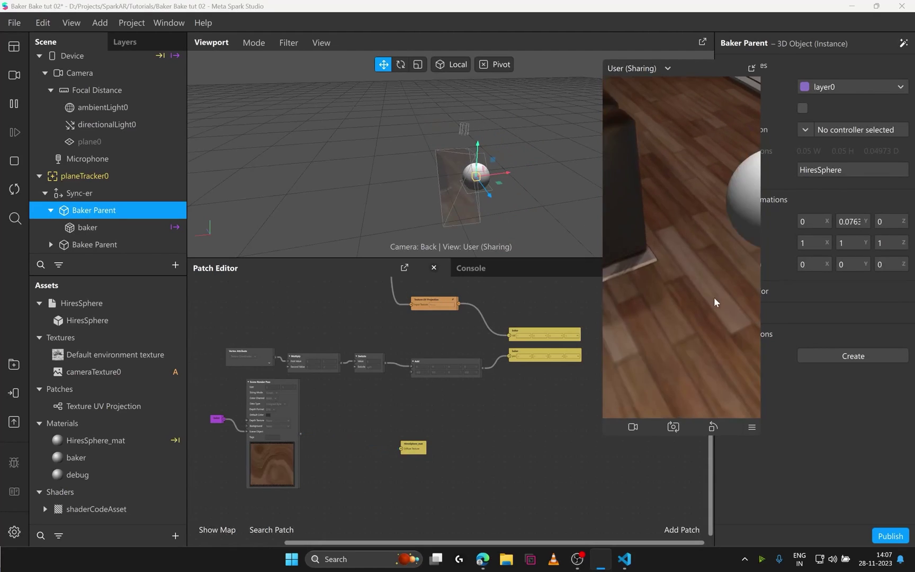
{"action": "scroll", "coordinate": [308, 435], "scroll_direction": "up", "scroll_amount": 3}
{"action": "left_click_drag", "start_coordinate": [289, 428], "coordinate": [472, 454]}
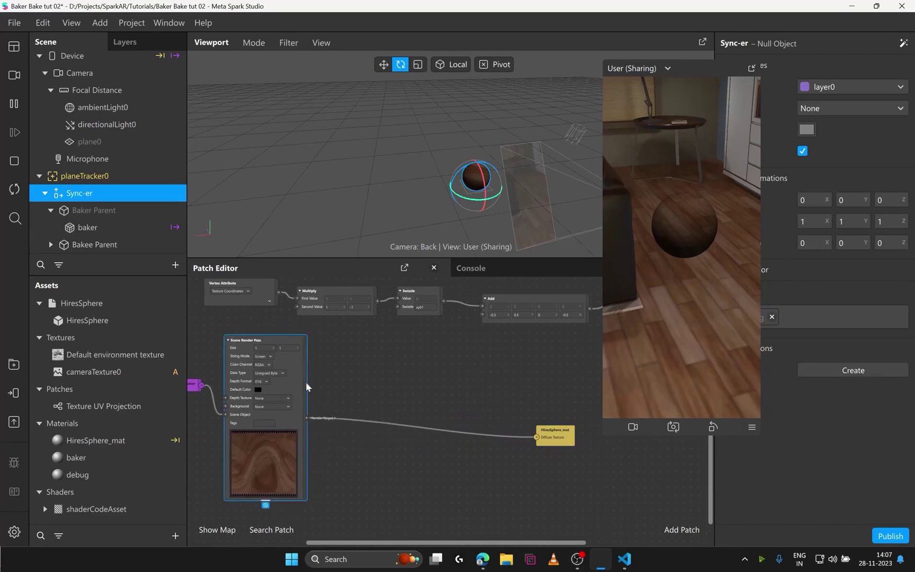
- Add a Mix patch fed by the Scene Render Pass output and a Shader Render Pass patch fed by the Mix
{"action": "left_click_drag", "start_coordinate": [305, 382], "coordinate": [490, 448]}
{"action": "type", "text": "mix"}
{"action": "key", "text": "Return"}
{"action": "type", "text": "shad"}
{"action": "key", "text": "Down"}
{"action": "key", "text": "Return"}
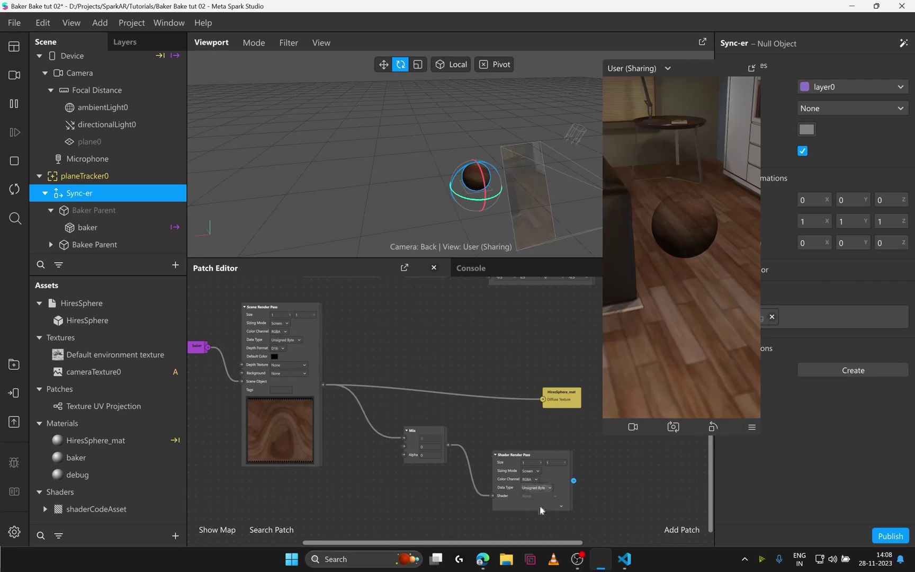
- Add a Delay Frame patch from the output of the Shader Render Pass
{"action": "left_click_drag", "start_coordinate": [540, 472], "coordinate": [560, 467]}
{"action": "type", "text": "dela"}
{"action": "key", "text": "Down"}
{"action": "key", "text": "Down"}
{"action": "key", "text": "Return"}
{"action": "middle_click_drag", "start_coordinate": [560, 467], "coordinate": [503, 400]}
- Feed the Scene Render Pass into Delay Frame's First Frame, and the Shader Render Pass into its Render Pass and HiresSphere_mat's diffuse texture
{"action": "left_click_drag", "start_coordinate": [530, 436], "coordinate": [537, 390]}
{"action": "left_click_drag", "start_coordinate": [456, 392], "coordinate": [457, 412]}
{"action": "left_click", "coordinate": [486, 430]}
{"action": "key", "text": "Delete"}
{"action": "left_click_drag", "start_coordinate": [267, 318], "coordinate": [508, 414]}
{"action": "left_click_drag", "start_coordinate": [483, 429], "coordinate": [509, 423]}
{"action": "left_click_drag", "start_coordinate": [458, 416], "coordinate": [483, 317]}
- Create a Delay Frame receiver, connect it to the second input of the Mix patch, and set the Mix alpha to 1
{"action": "left_click_drag", "start_coordinate": [546, 402], "coordinate": [547, 410]}
{"action": "double_click", "coordinate": [547, 410]}
{"action": "left_click_drag", "start_coordinate": [302, 434], "coordinate": [299, 416]}
{"action": "left_click_drag", "start_coordinate": [318, 417], "coordinate": [340, 406]}
{"action": "left_click", "coordinate": [359, 417]}
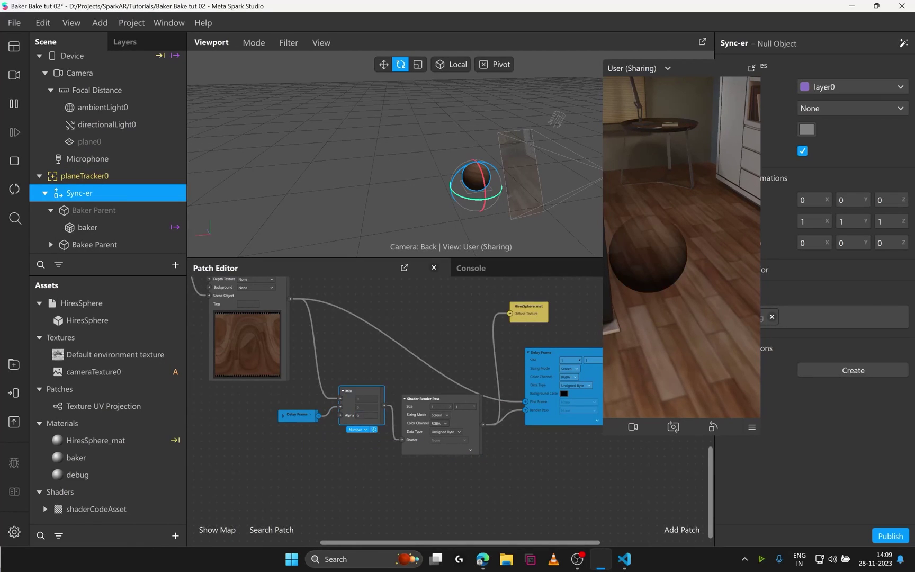
{"action": "left_click", "coordinate": [364, 416]}
{"action": "key", "text": "Return"}
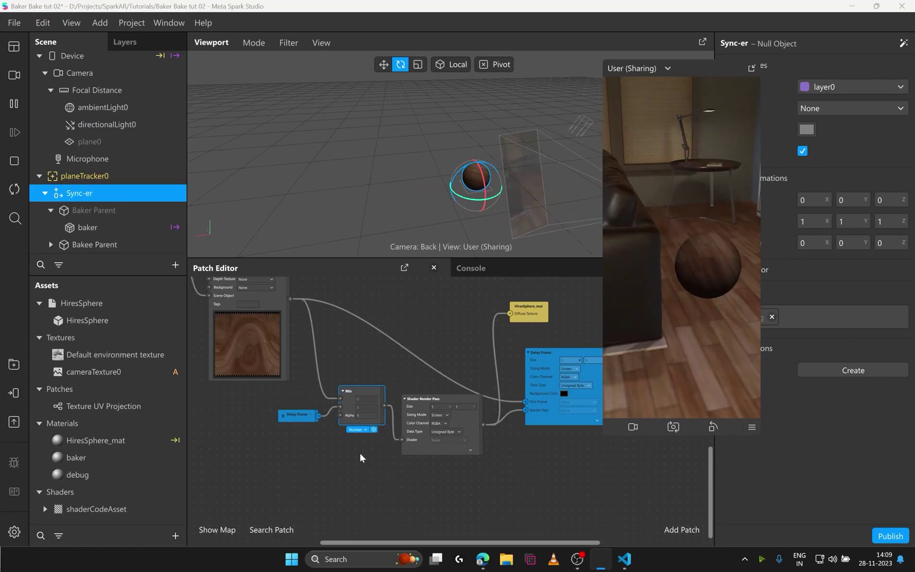
- Add a Switch patch and connect its output to the Alpha input of the Mix patch
{"action": "double_click", "coordinate": [260, 457]}
{"action": "type", "text": "switch"}
{"action": "key", "text": "Return"}
{"action": "left_click_drag", "start_coordinate": [269, 477], "coordinate": [340, 416]}
- Add a Screen Tap patch driving the Switch's Flip input and move the preview window away from the patches
{"action": "double_click", "coordinate": [235, 451]}
{"action": "type", "text": "scre"}
{"action": "key", "text": "Down"}
{"action": "key", "text": "Return"}
{"action": "scroll", "coordinate": [534, 420], "scroll_direction": "down", "scroll_amount": 4}
{"action": "left_click_drag", "start_coordinate": [673, 275], "coordinate": [820, 456]}
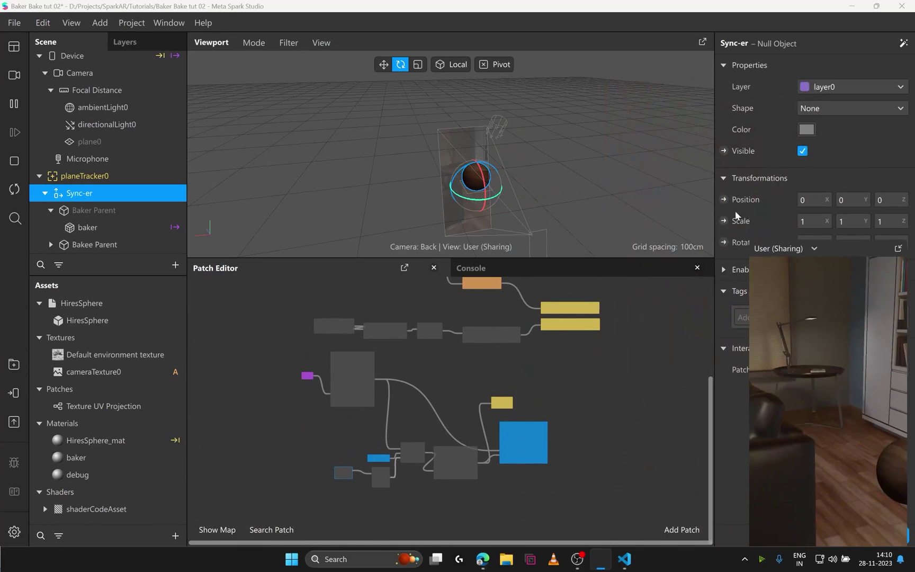
- Add a ready-made touch interaction to Sync-er that drives its position, and reposition the preview window
{"action": "middle_click_drag", "start_coordinate": [530, 344], "coordinate": [530, 388]}
{"action": "left_click", "coordinate": [903, 43]}
{"action": "mouse_move", "coordinate": [870, 107]}
{"action": "left_click", "coordinate": [705, 125]}
{"action": "middle_click_drag", "start_coordinate": [477, 355], "coordinate": [533, 334]}
{"action": "left_click_drag", "start_coordinate": [881, 455], "coordinate": [758, 298]}
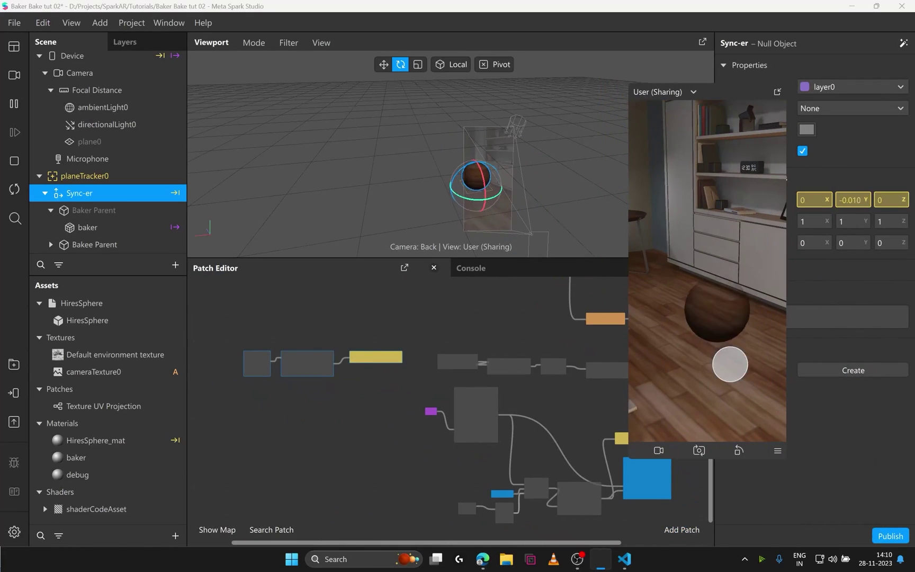
- Expand the Shader Render Pass's texture preview and move the HiresSphere_mat patch beyond the Delay Frame patch
{"action": "scroll", "coordinate": [497, 483], "scroll_direction": "up", "scroll_amount": 5}
{"action": "middle_click_drag", "start_coordinate": [497, 483], "coordinate": [344, 395]}
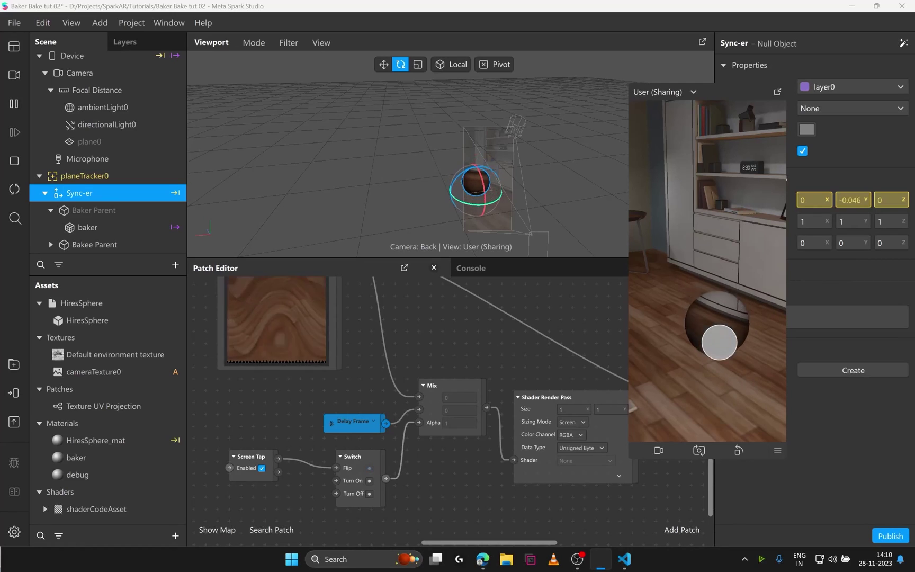
{"action": "left_click_drag", "start_coordinate": [736, 98], "coordinate": [786, 94]}
{"action": "middle_click_drag", "start_coordinate": [259, 306], "coordinate": [264, 377]}
{"action": "middle_click_drag", "start_coordinate": [594, 503], "coordinate": [514, 377]}
{"action": "left_click", "coordinate": [544, 422]}
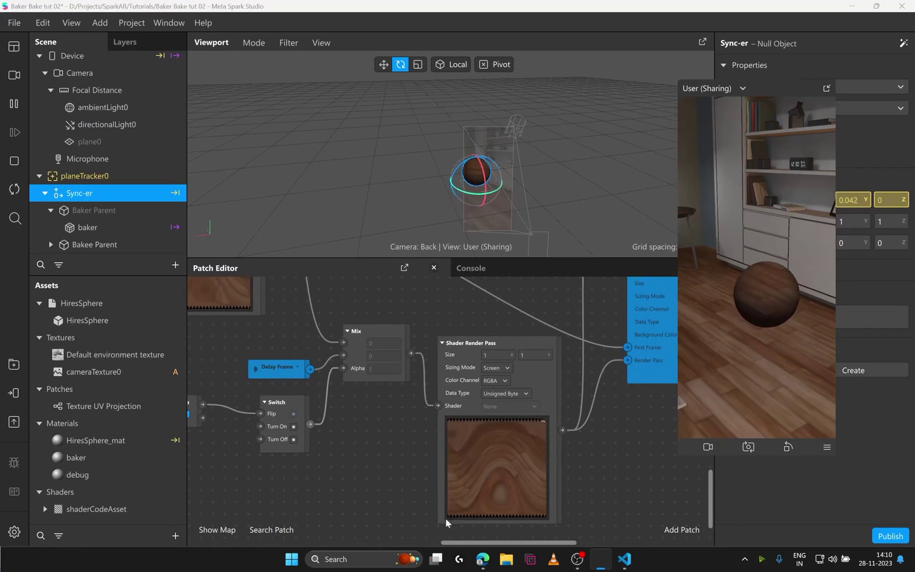
{"action": "scroll", "coordinate": [406, 481], "scroll_direction": "down", "scroll_amount": 4}
{"action": "middle_click_drag", "start_coordinate": [406, 371], "coordinate": [342, 484]}
{"action": "left_click_drag", "start_coordinate": [499, 373], "coordinate": [638, 511]}
- Expand Bakee Parent and select its bakee mesh, keeping the preview window clear of the mesh's material properties
{"action": "left_click", "coordinate": [51, 245]}
{"action": "scroll", "coordinate": [85, 244], "scroll_direction": "down", "scroll_amount": 1}
{"action": "left_click", "coordinate": [88, 244]}
{"action": "left_click_drag", "start_coordinate": [783, 88], "coordinate": [677, 78]}
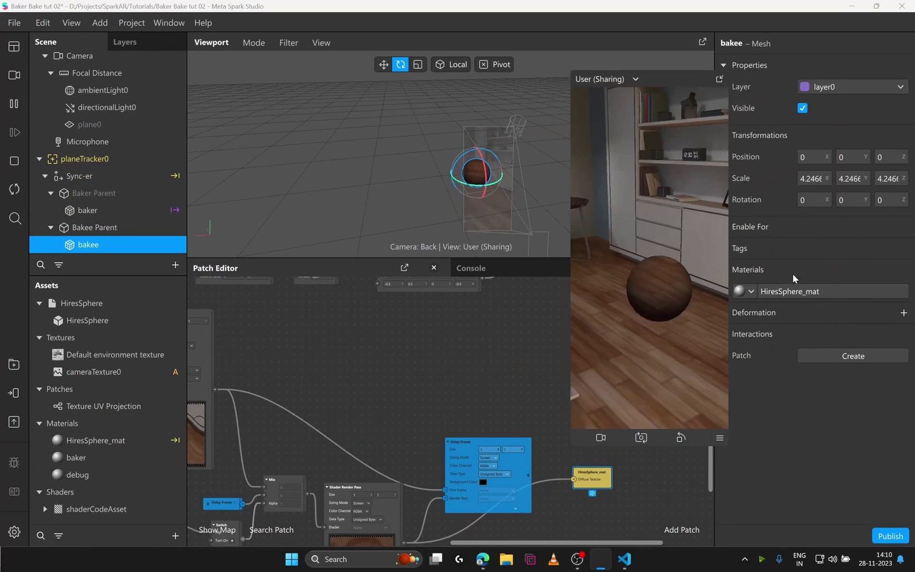
- Rename HiresSphere_mat as bakee with the Flat shader type, and connect the Shader Render Pass output to its Diffuse Texture patch
{"action": "left_click", "coordinate": [94, 440]}
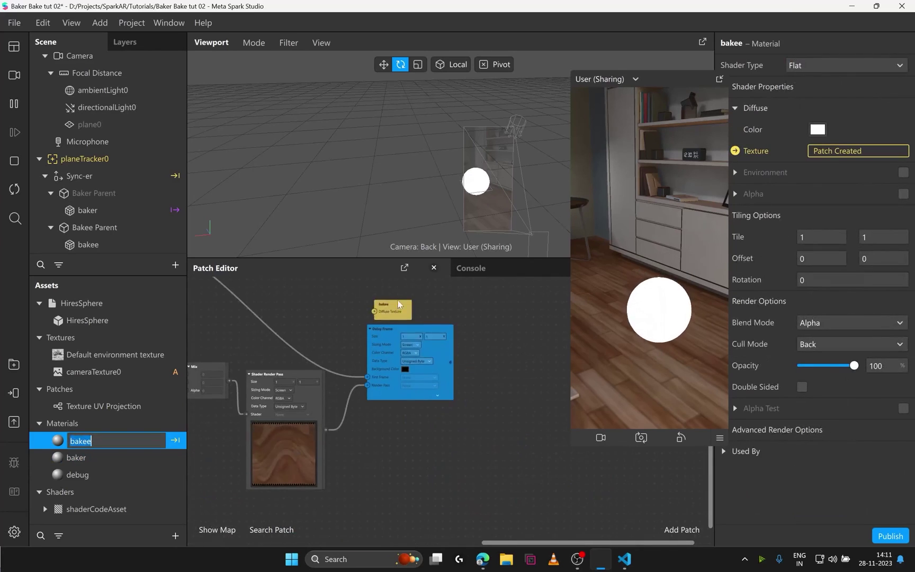
{"action": "left_click_drag", "start_coordinate": [399, 305], "coordinate": [521, 405]}
{"action": "left_click_drag", "start_coordinate": [325, 429], "coordinate": [498, 413]}
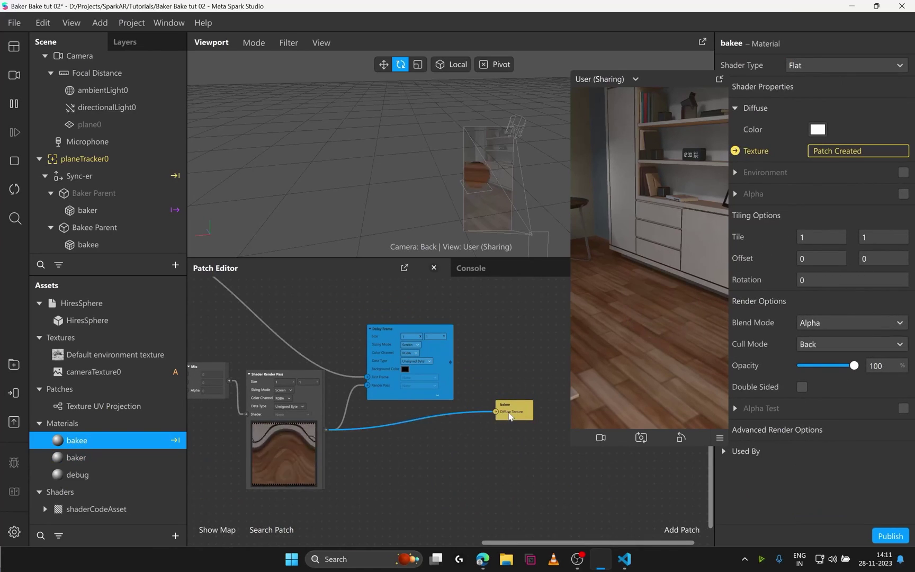
- Try the Physically-Based shader type on the bakee material, feeding the Shader Render Pass into its Base Color Texture
{"action": "left_click", "coordinate": [842, 65]}
{"action": "left_click", "coordinate": [826, 98]}
{"action": "left_click", "coordinate": [735, 172]}
{"action": "left_click_drag", "start_coordinate": [326, 429], "coordinate": [452, 424]}
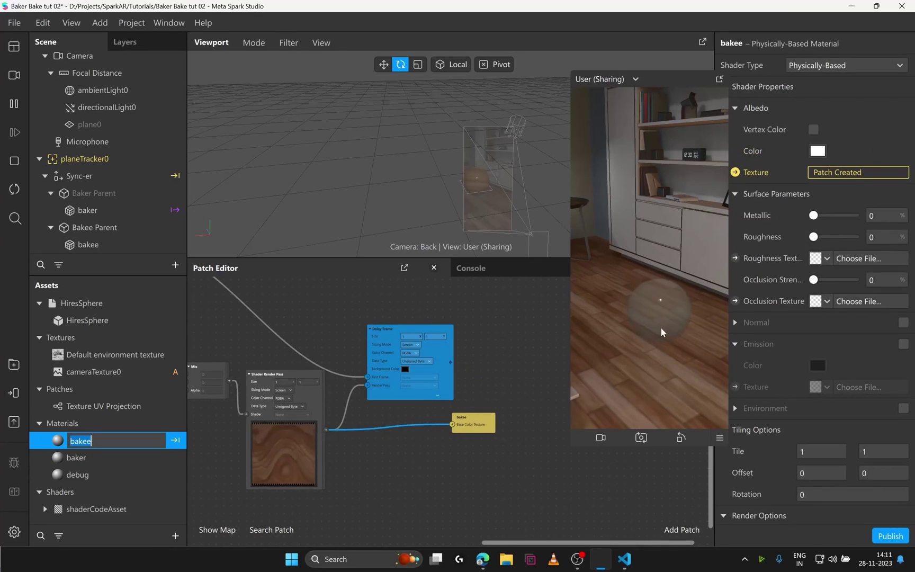
- Switch the bakee material from Physically-Based to a diffuse shader type and connect the Shader Render Pass to its Diffuse Texture
{"action": "scroll", "coordinate": [831, 429], "scroll_direction": "down", "scroll_amount": 5}
{"action": "scroll", "coordinate": [831, 429], "scroll_direction": "up", "scroll_amount": 5}
{"action": "left_click", "coordinate": [837, 66]}
{"action": "left_click", "coordinate": [828, 84]}
{"action": "left_click", "coordinate": [736, 151]}
{"action": "left_click_drag", "start_coordinate": [325, 429], "coordinate": [441, 430]}
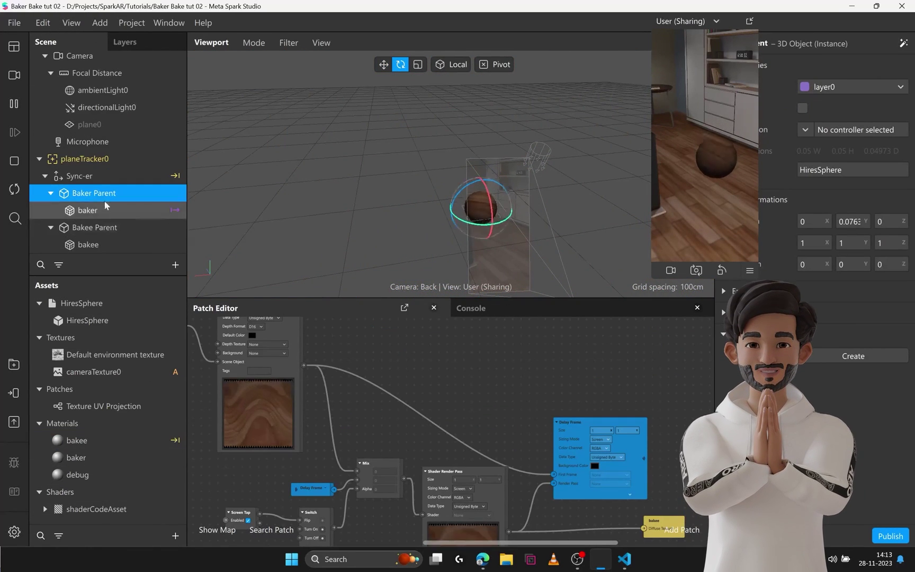
- Switch to Instagram in the browser and look through the profiles of the credited AR creators
{"action": "scroll", "coordinate": [465, 409], "scroll_direction": "down", "scroll_amount": 6}
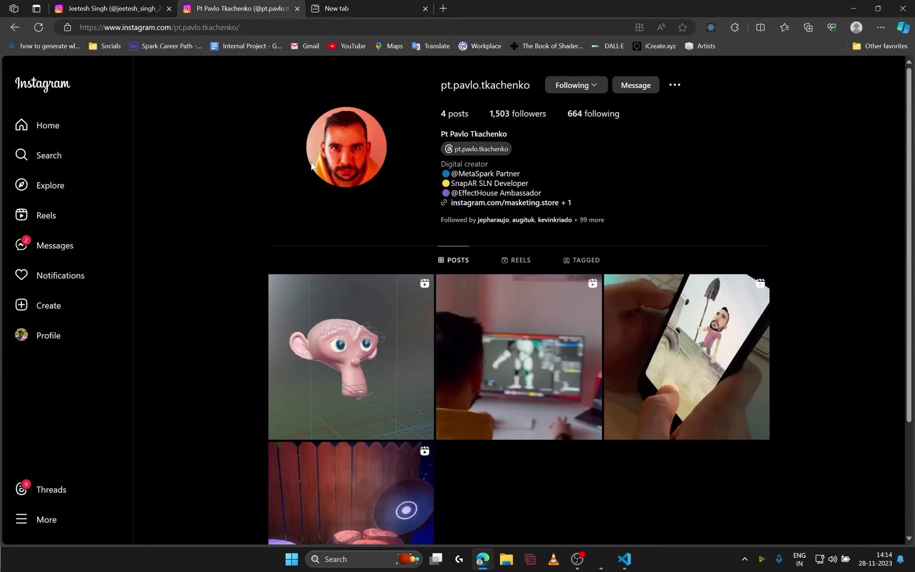
{"action": "key", "text": "ctrl+Tab"}
{"action": "scroll", "coordinate": [682, 332], "scroll_direction": "down", "scroll_amount": 15}
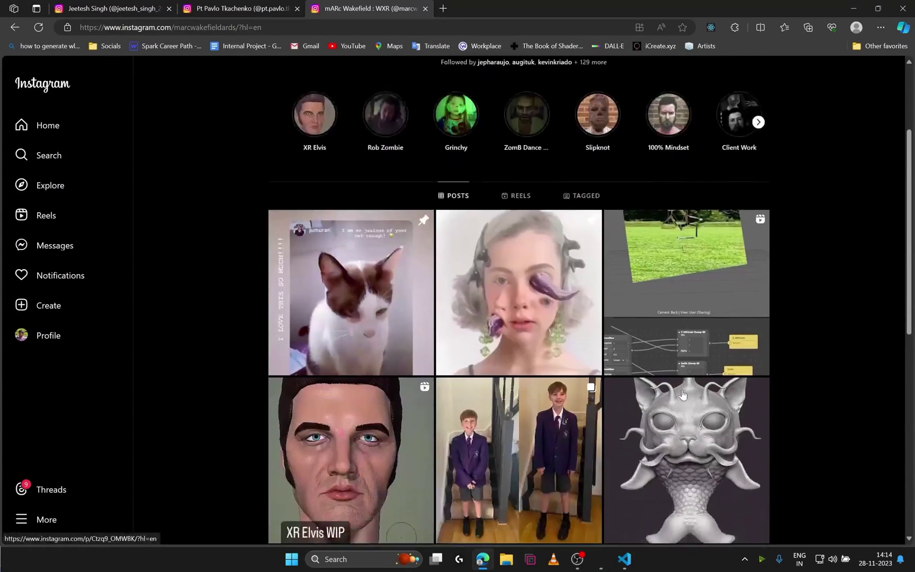
{"action": "scroll", "coordinate": [804, 389], "scroll_direction": "up", "scroll_amount": 15}
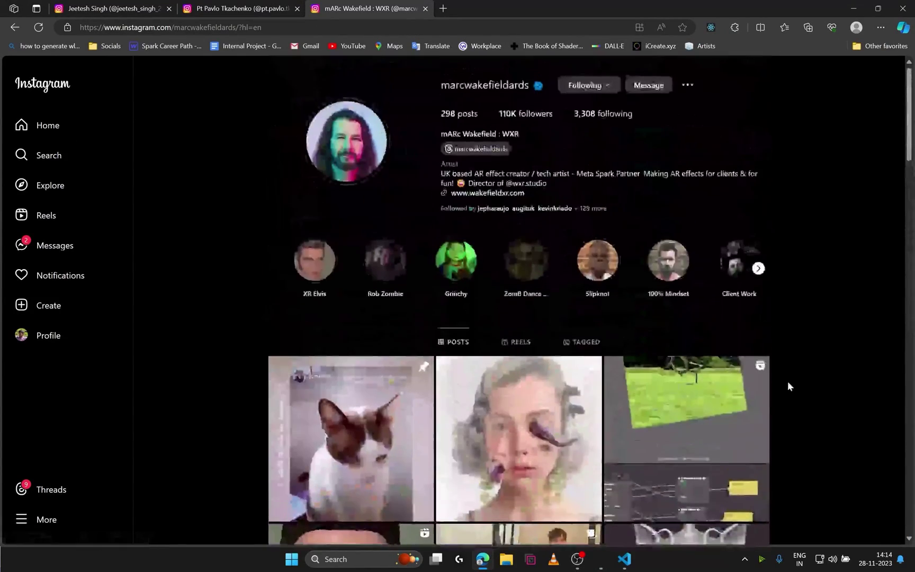
{"action": "left_click", "coordinate": [253, 5]}
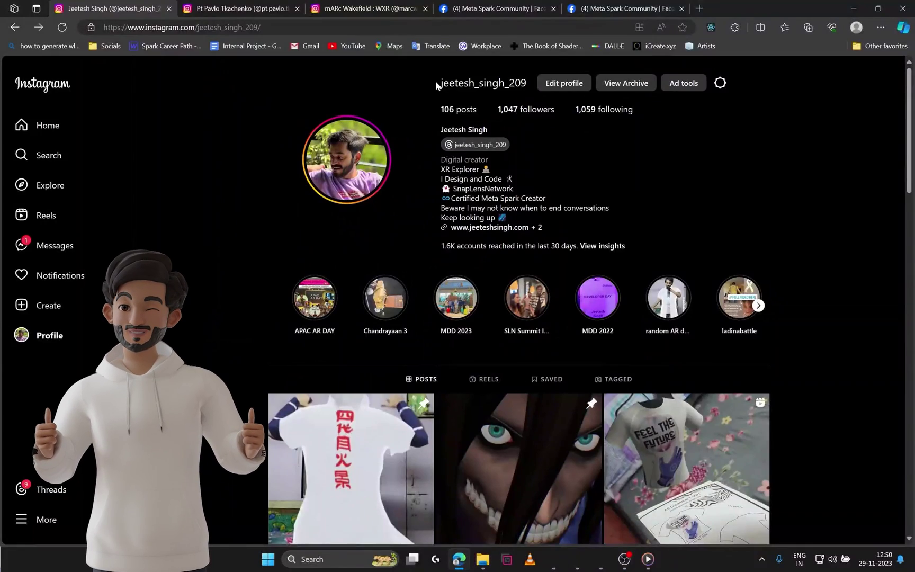
- Browse the tutorial author's Instagram profile and open the AR Drawable Tshirt post
{"action": "double_click", "coordinate": [466, 82]}
{"action": "left_click", "coordinate": [609, 223]}
{"action": "scroll", "coordinate": [610, 223], "scroll_direction": "down", "scroll_amount": 3}
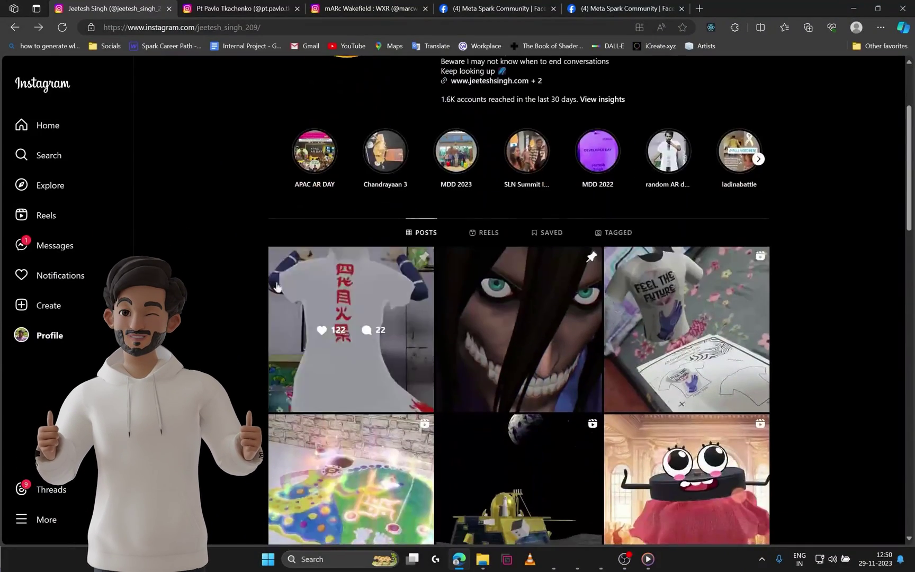
{"action": "left_click", "coordinate": [630, 276]}
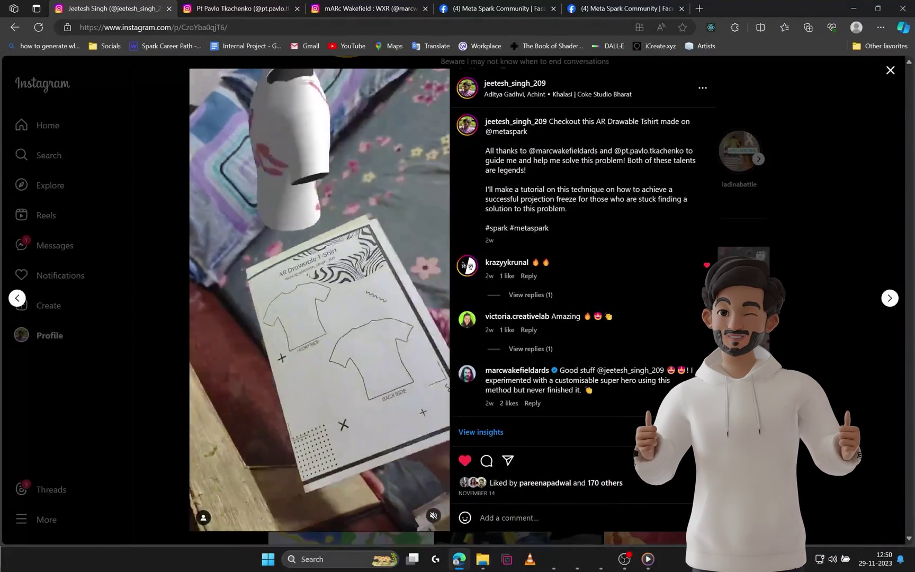